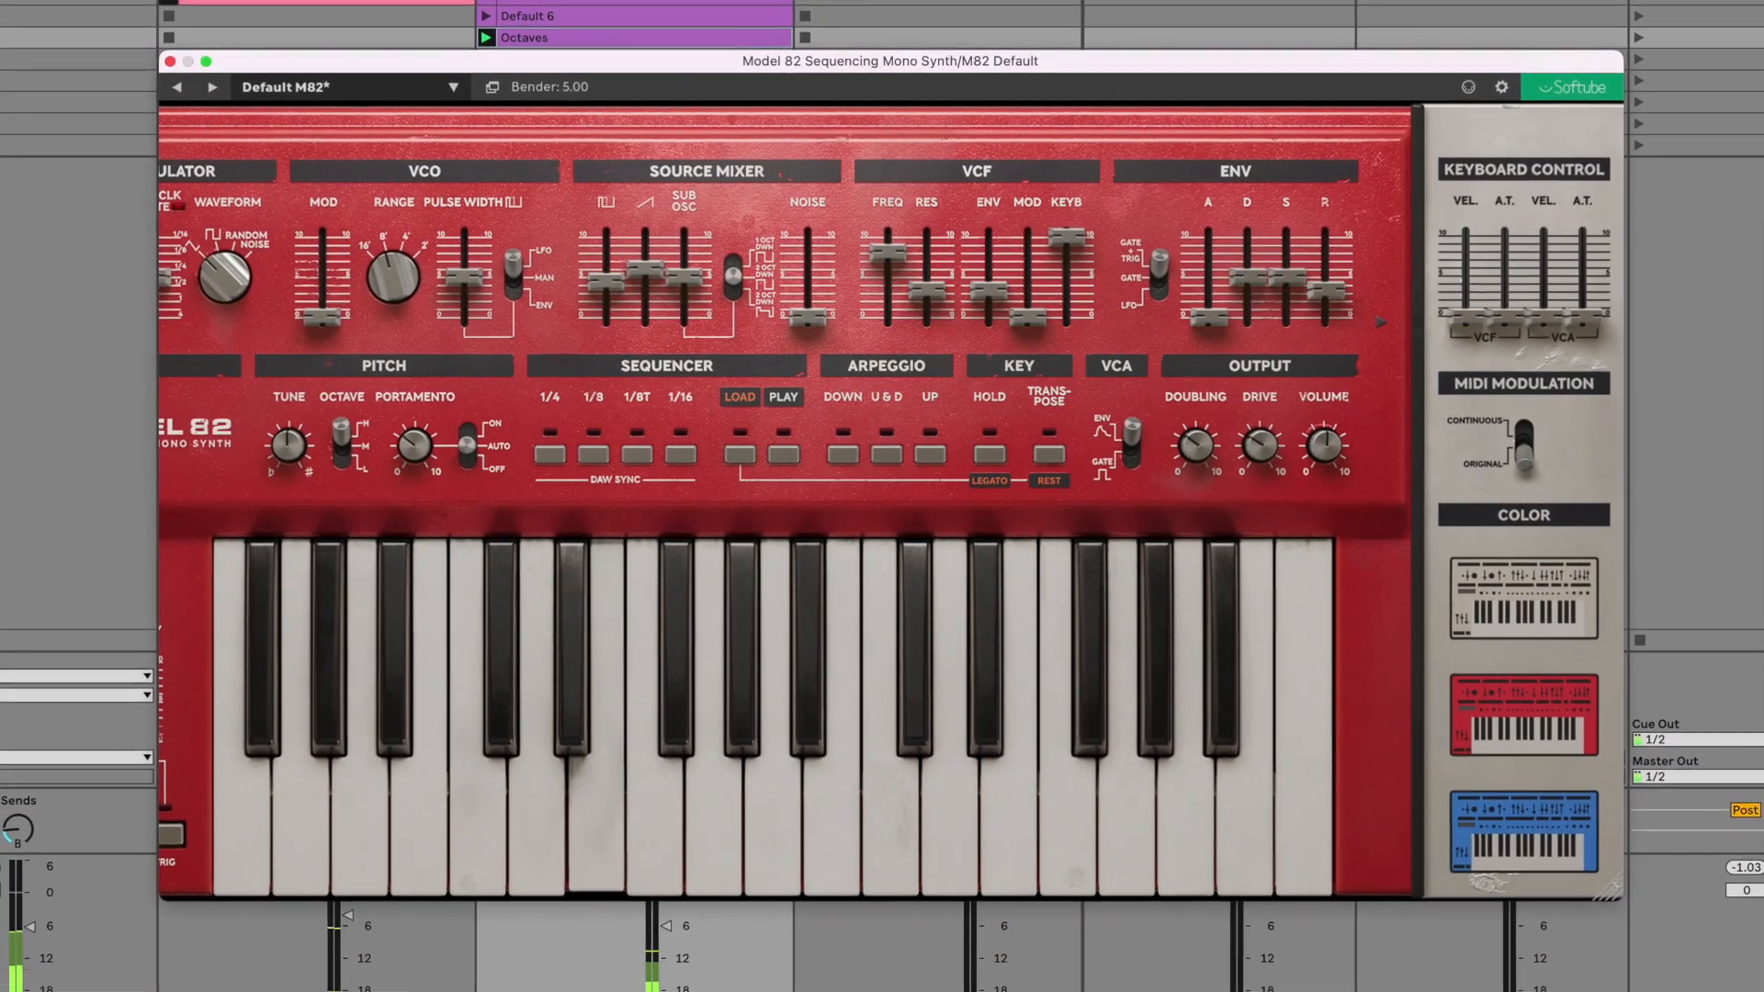
pyautogui.moveTo(1458, 287); pyautogui.dragTo(1536, 288)
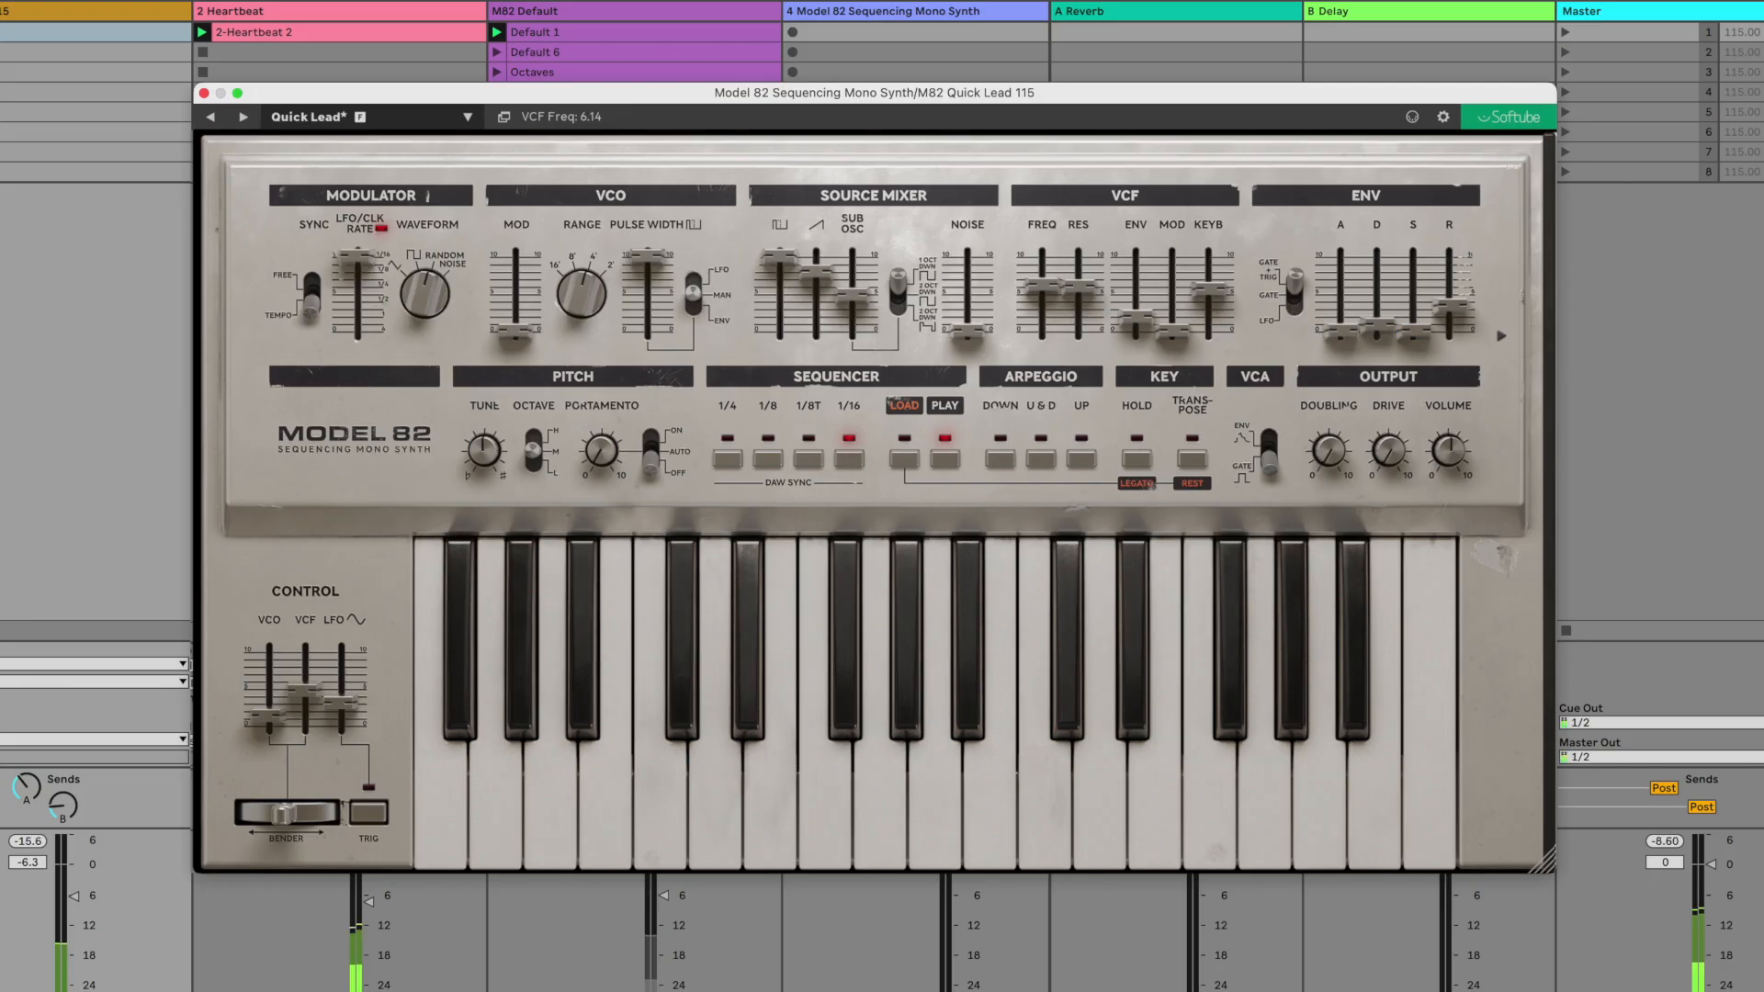
# - Raise the VCF frequency and modulation sliders, and switch the sequencer's DAW sync to 1/8 and back to 1/16
pyautogui.moveTo(1040, 287); pyautogui.dragTo(1039, 274)
pyautogui.moveTo(1172, 328); pyautogui.dragTo(1177, 272)
pyautogui.click(768, 457)
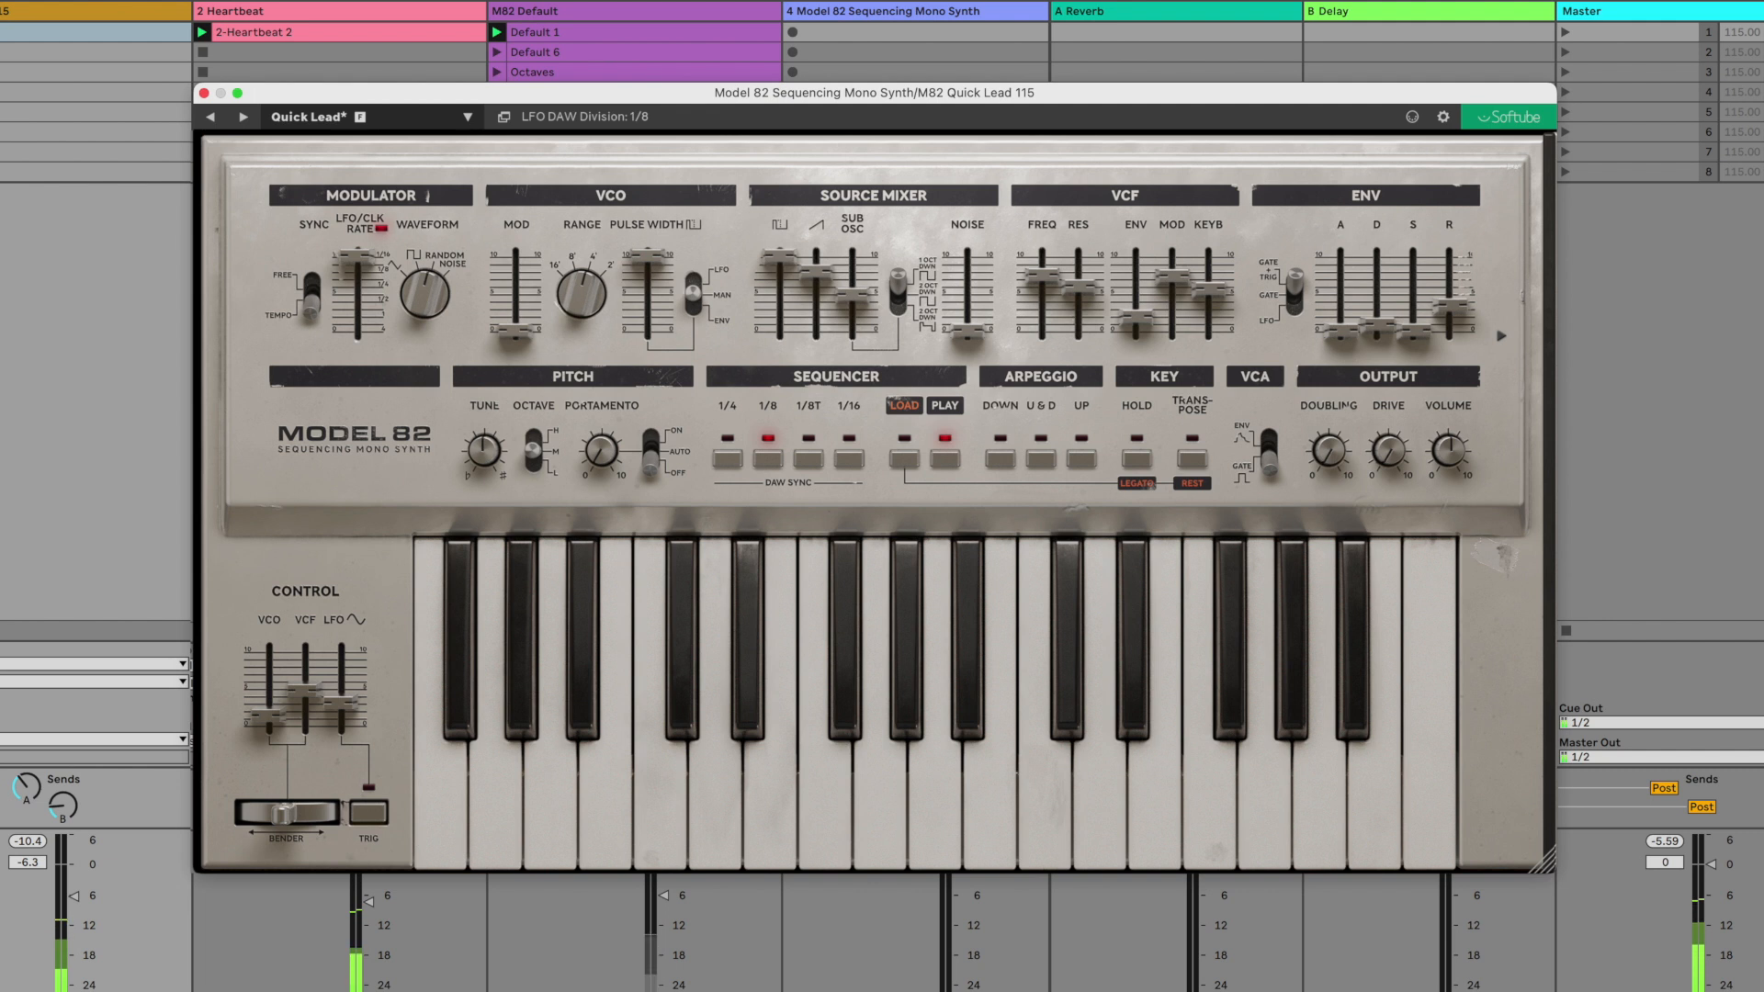
pyautogui.click(849, 457)
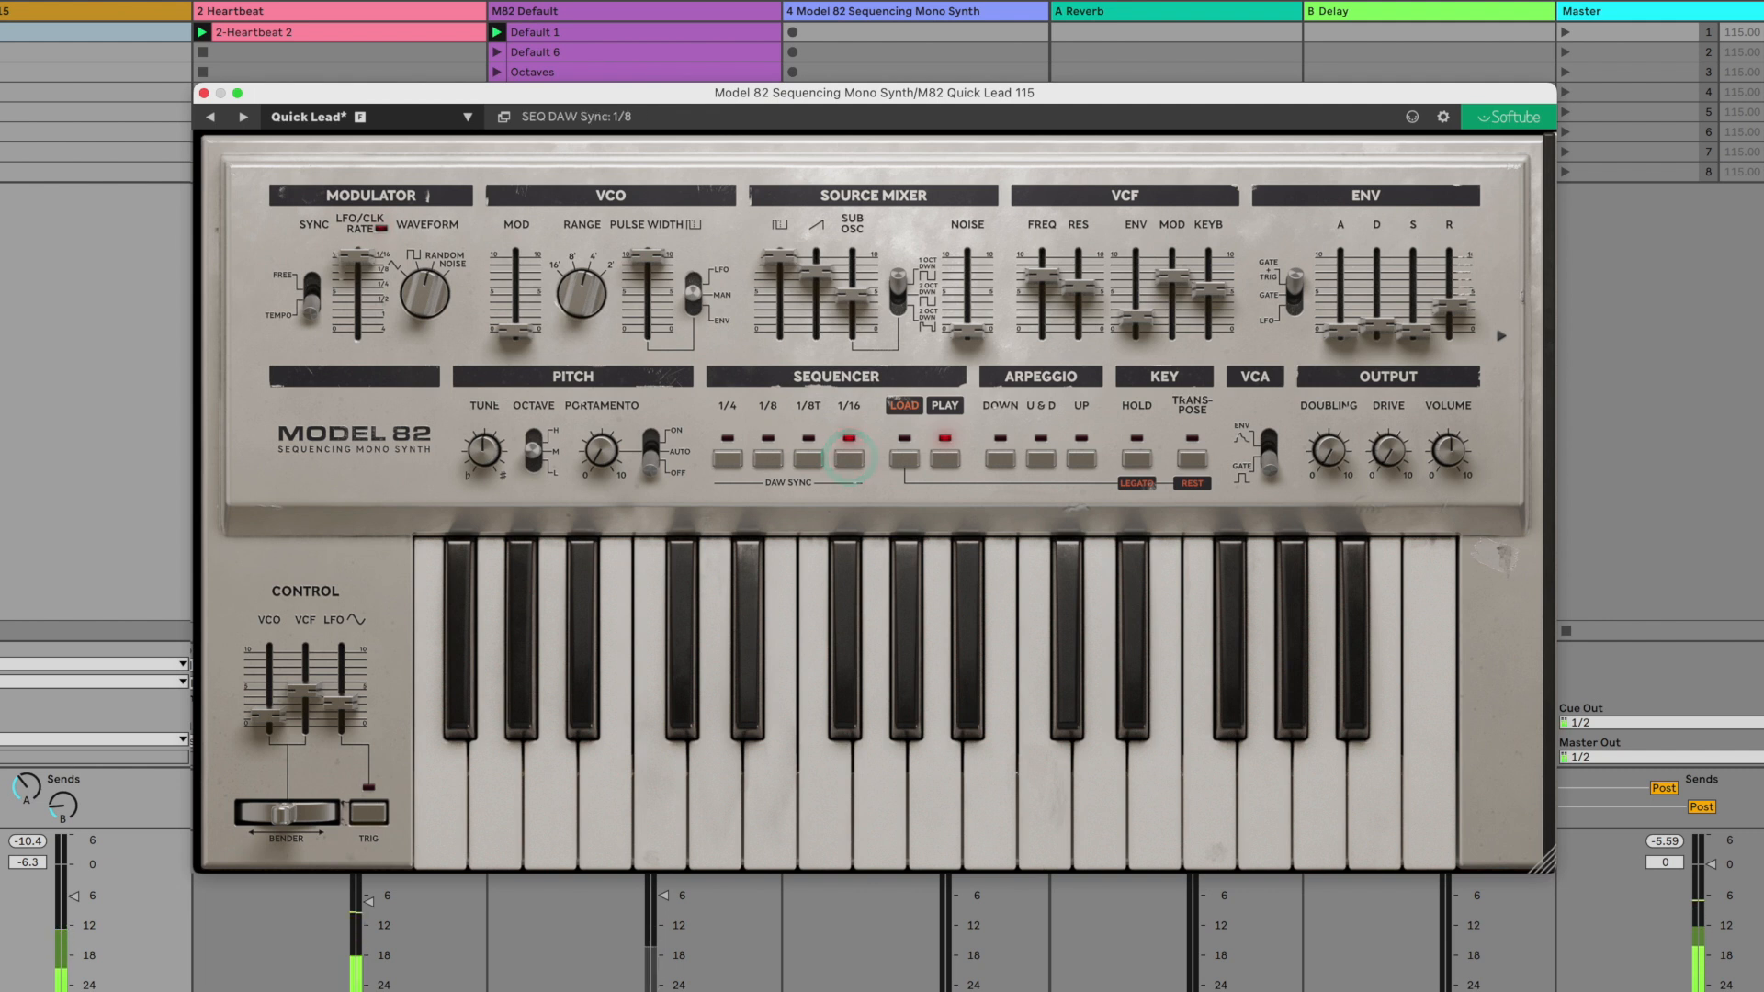
# - Turn portamento mode on, adjust the portamento amount and lower the LFO rate one division
pyautogui.moveTo(649, 464); pyautogui.dragTo(655, 404)
pyautogui.moveTo(600, 458); pyautogui.dragTo(602, 388)
pyautogui.moveTo(354, 257); pyautogui.dragTo(347, 278)
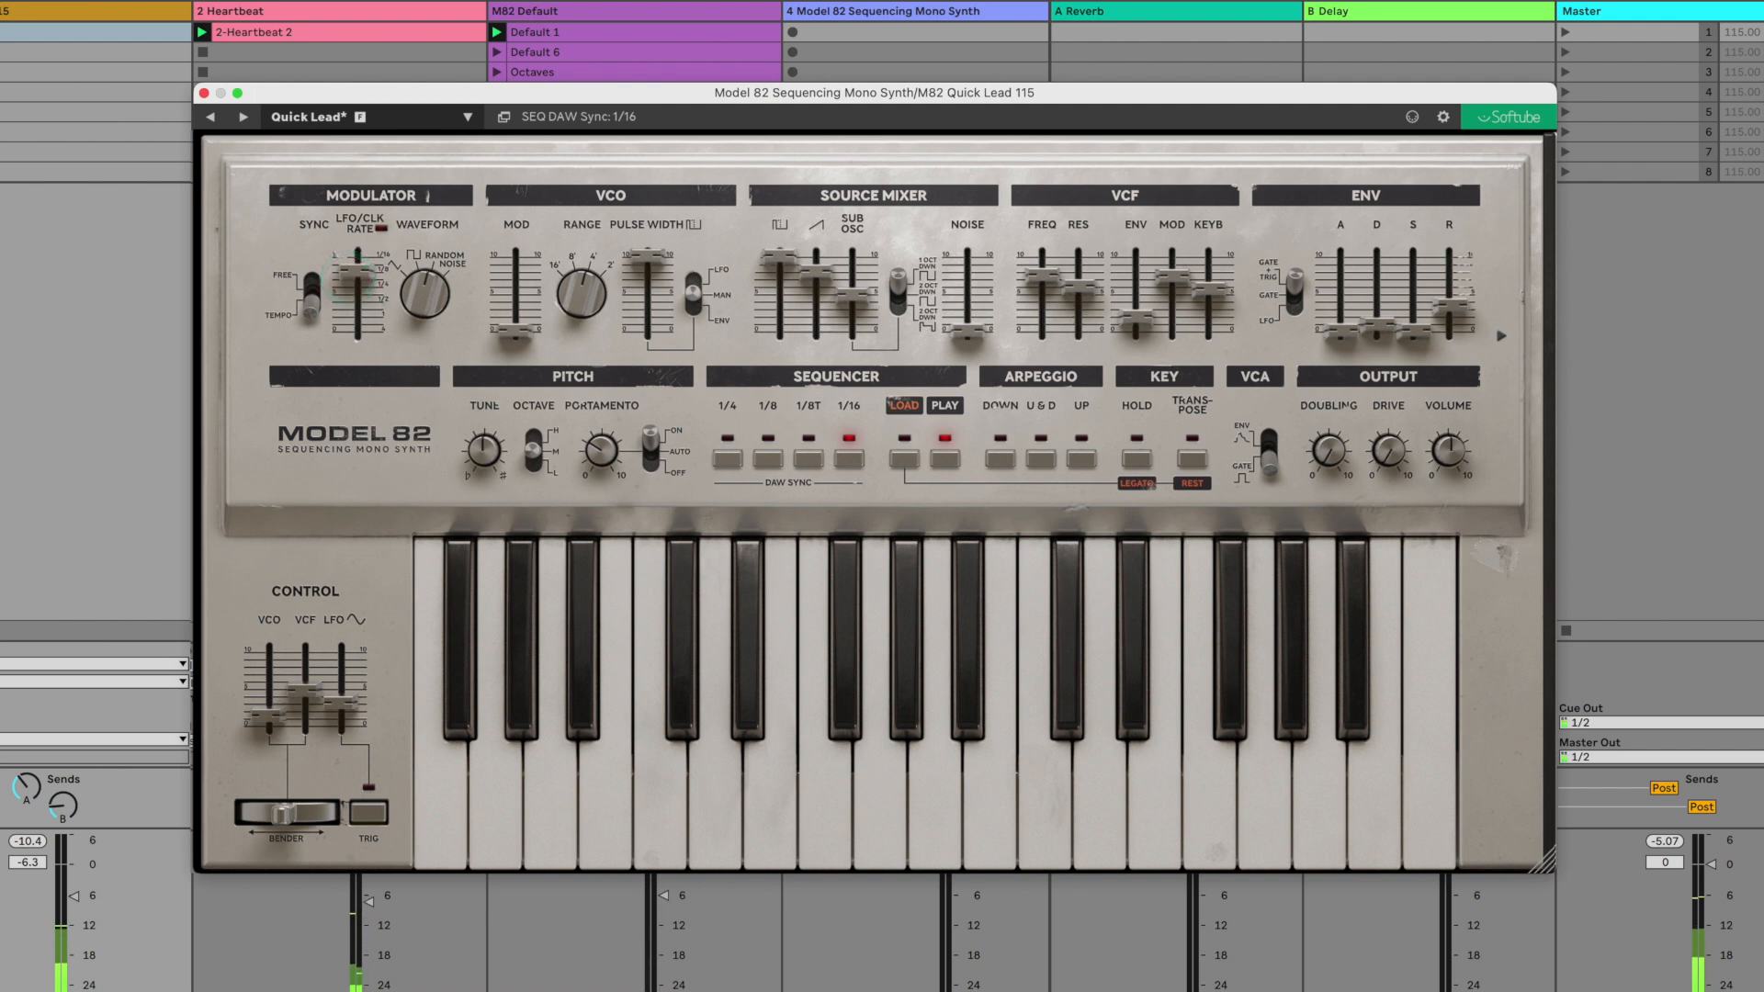
# - Try the sequencer at 1/8 and return it to 1/16, and raise the output drive before turning it back down
pyautogui.click(769, 456)
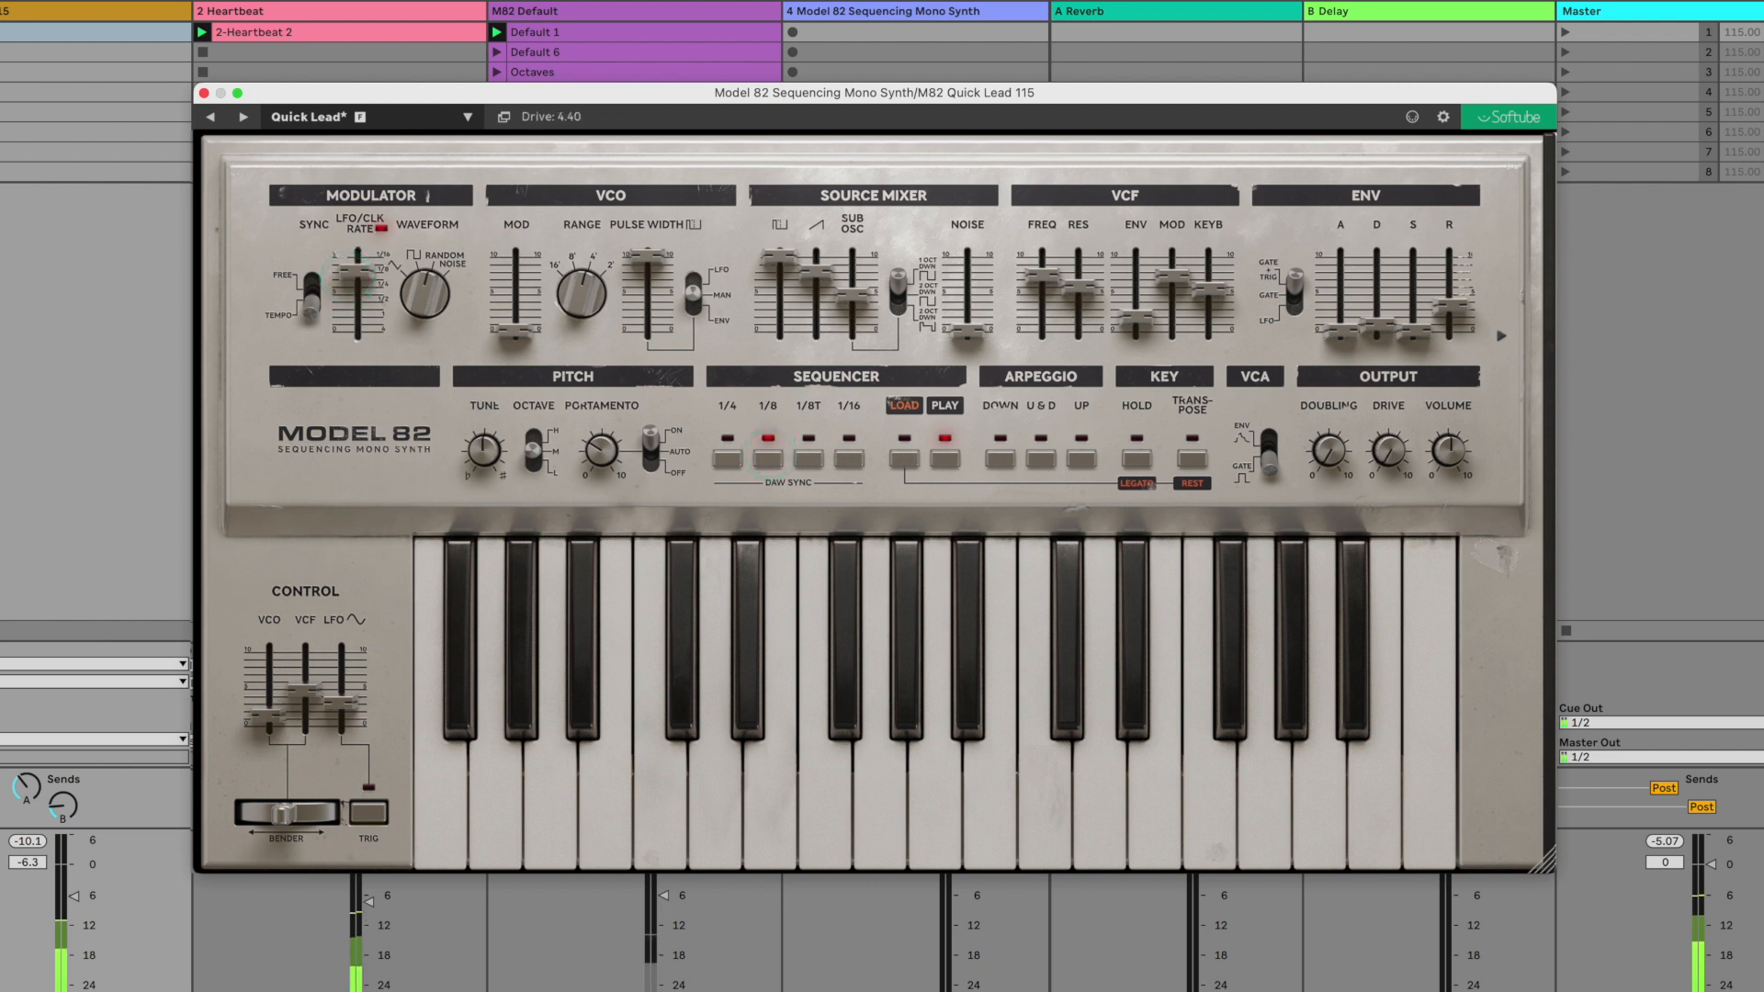
pyautogui.click(850, 458)
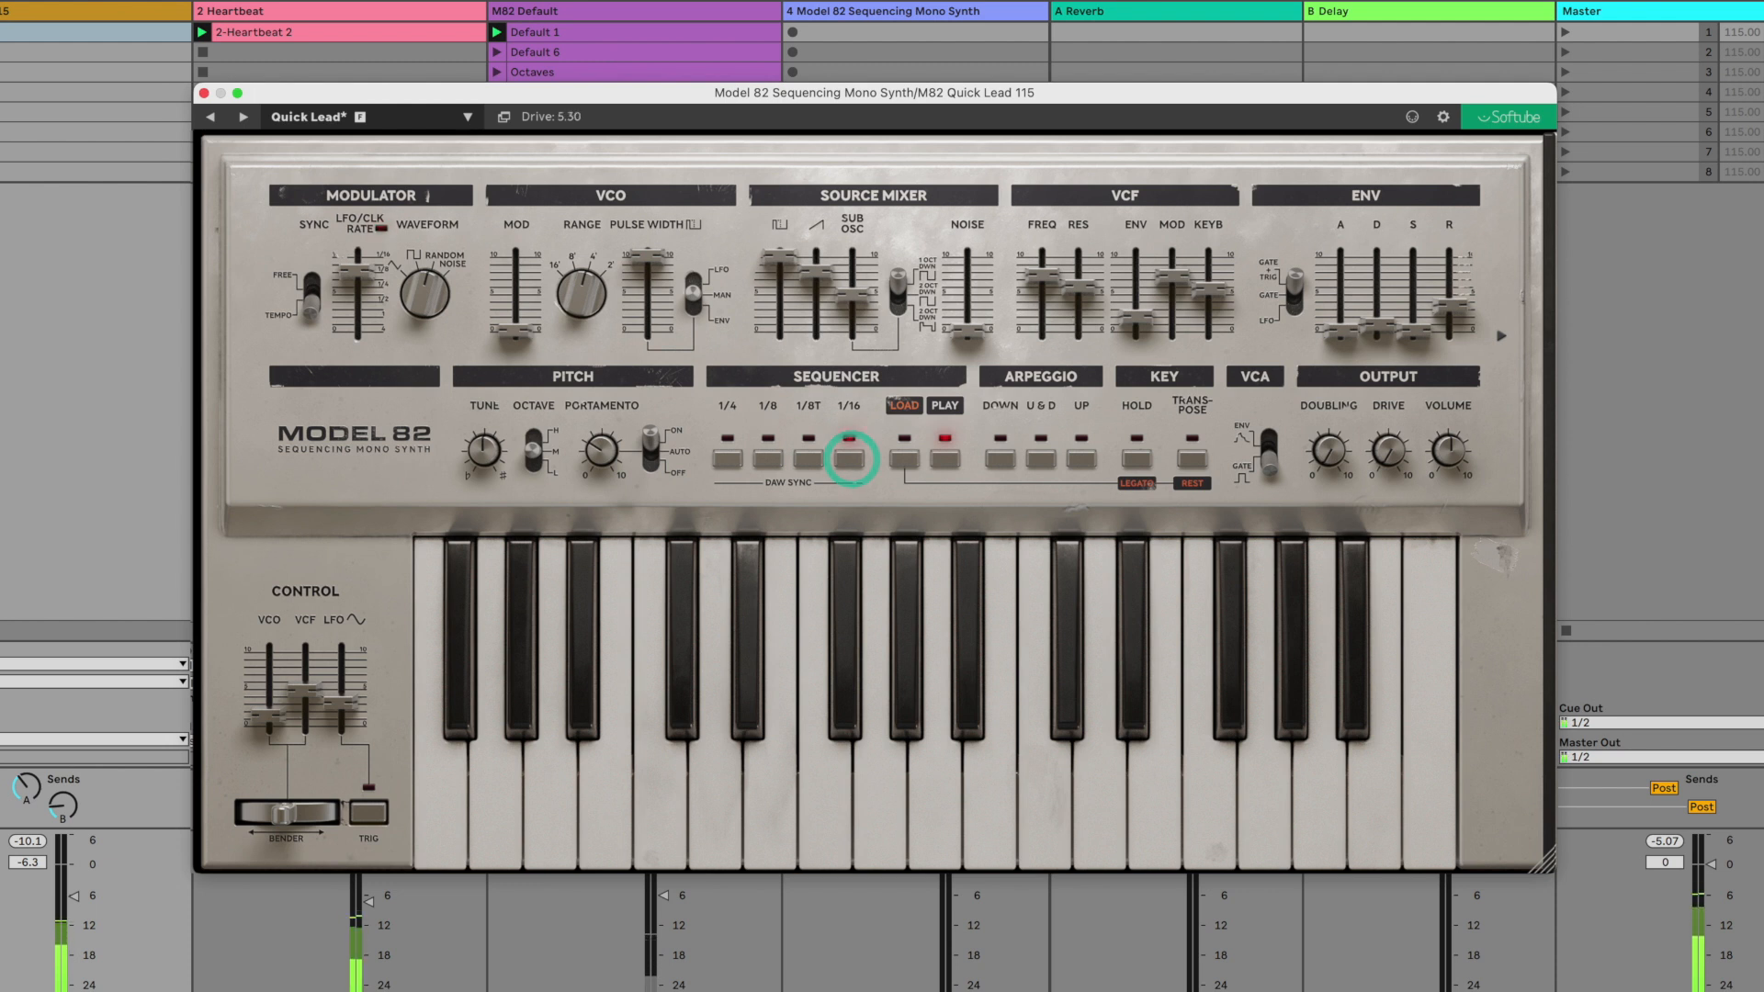
pyautogui.moveTo(1391, 448); pyautogui.dragTo(1379, 333)
pyautogui.moveTo(1390, 441); pyautogui.dragTo(1361, 501)
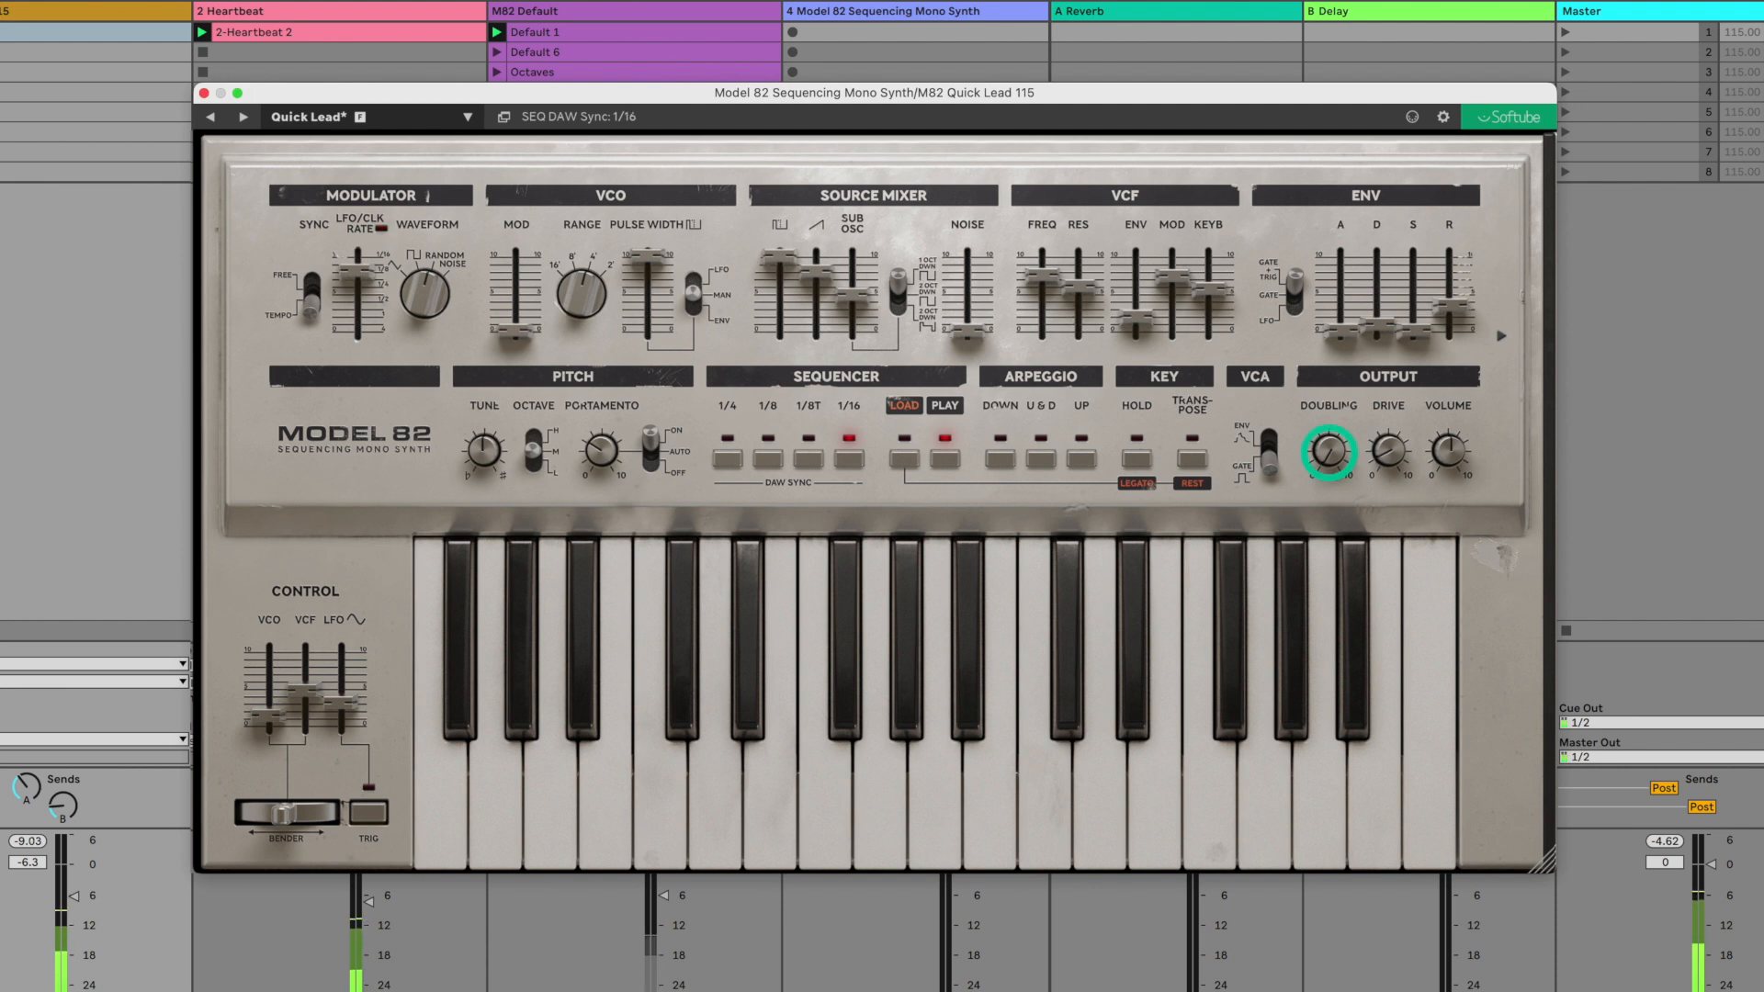
# - Raise the LFO rate to its maximum and sweep the output doubling up before turning it back down
pyautogui.moveTo(1329, 441); pyautogui.dragTo(1337, 354)
pyautogui.moveTo(365, 271); pyautogui.dragTo(390, 241)
pyautogui.moveTo(1329, 448); pyautogui.dragTo(1314, 308)
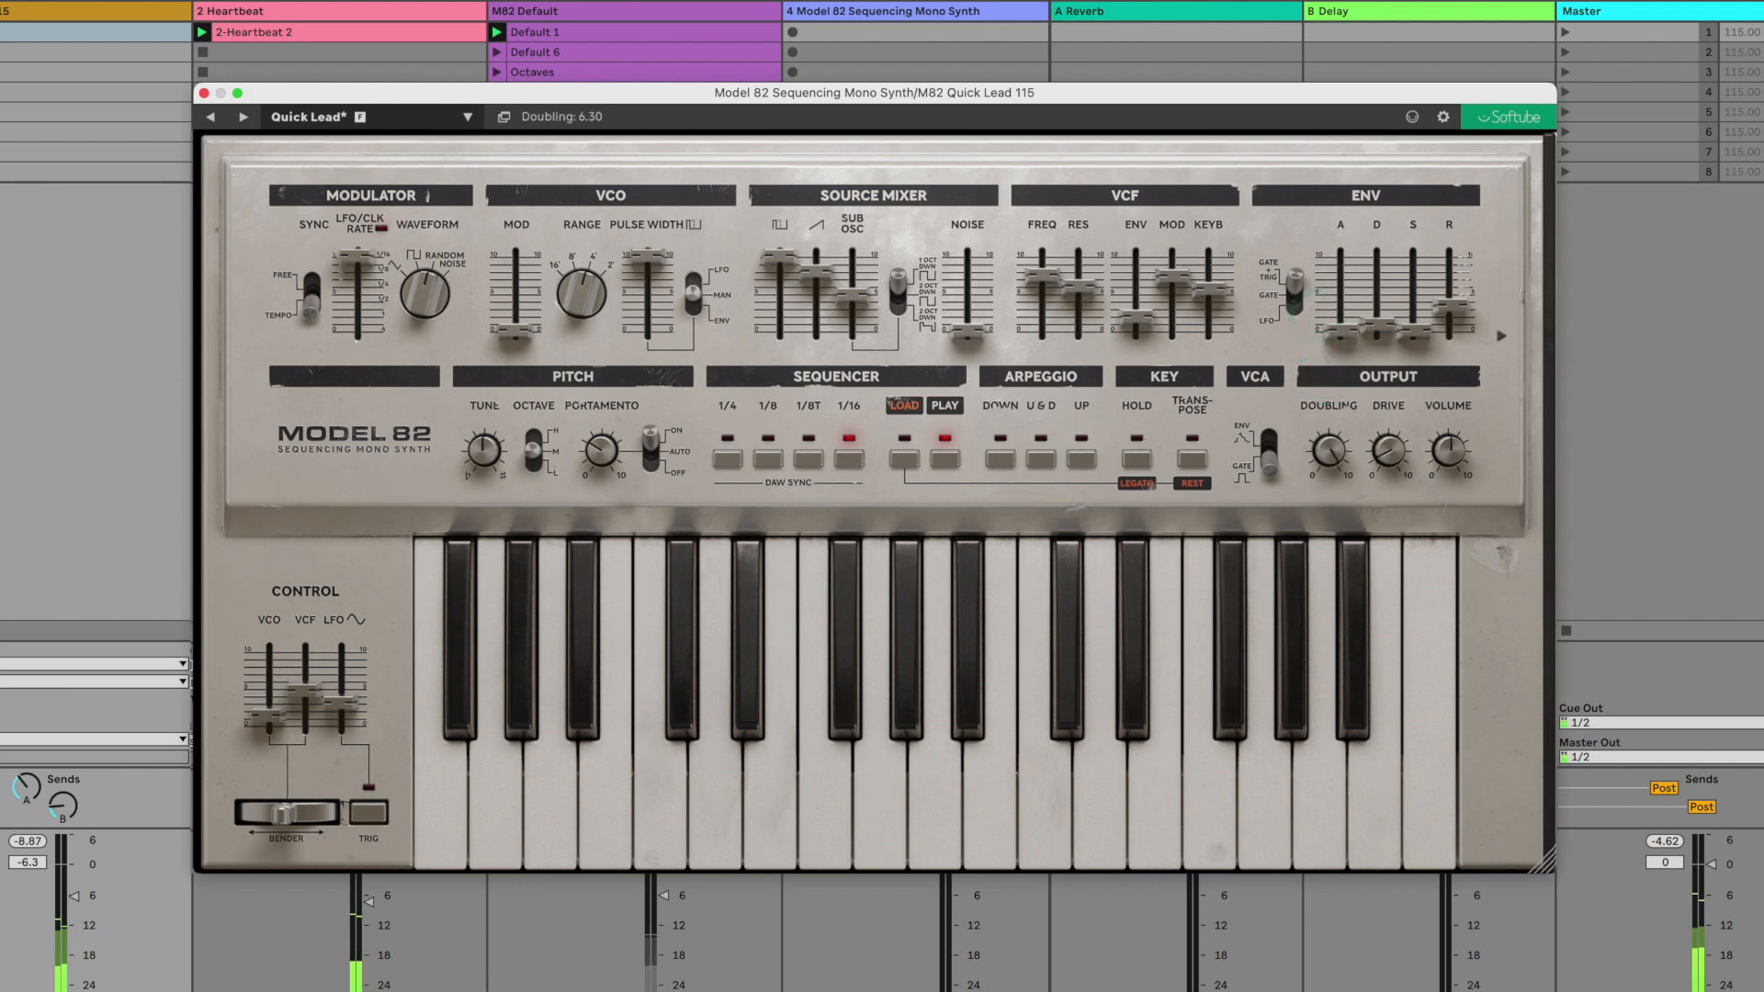
pyautogui.moveTo(1332, 452); pyautogui.dragTo(1311, 512)
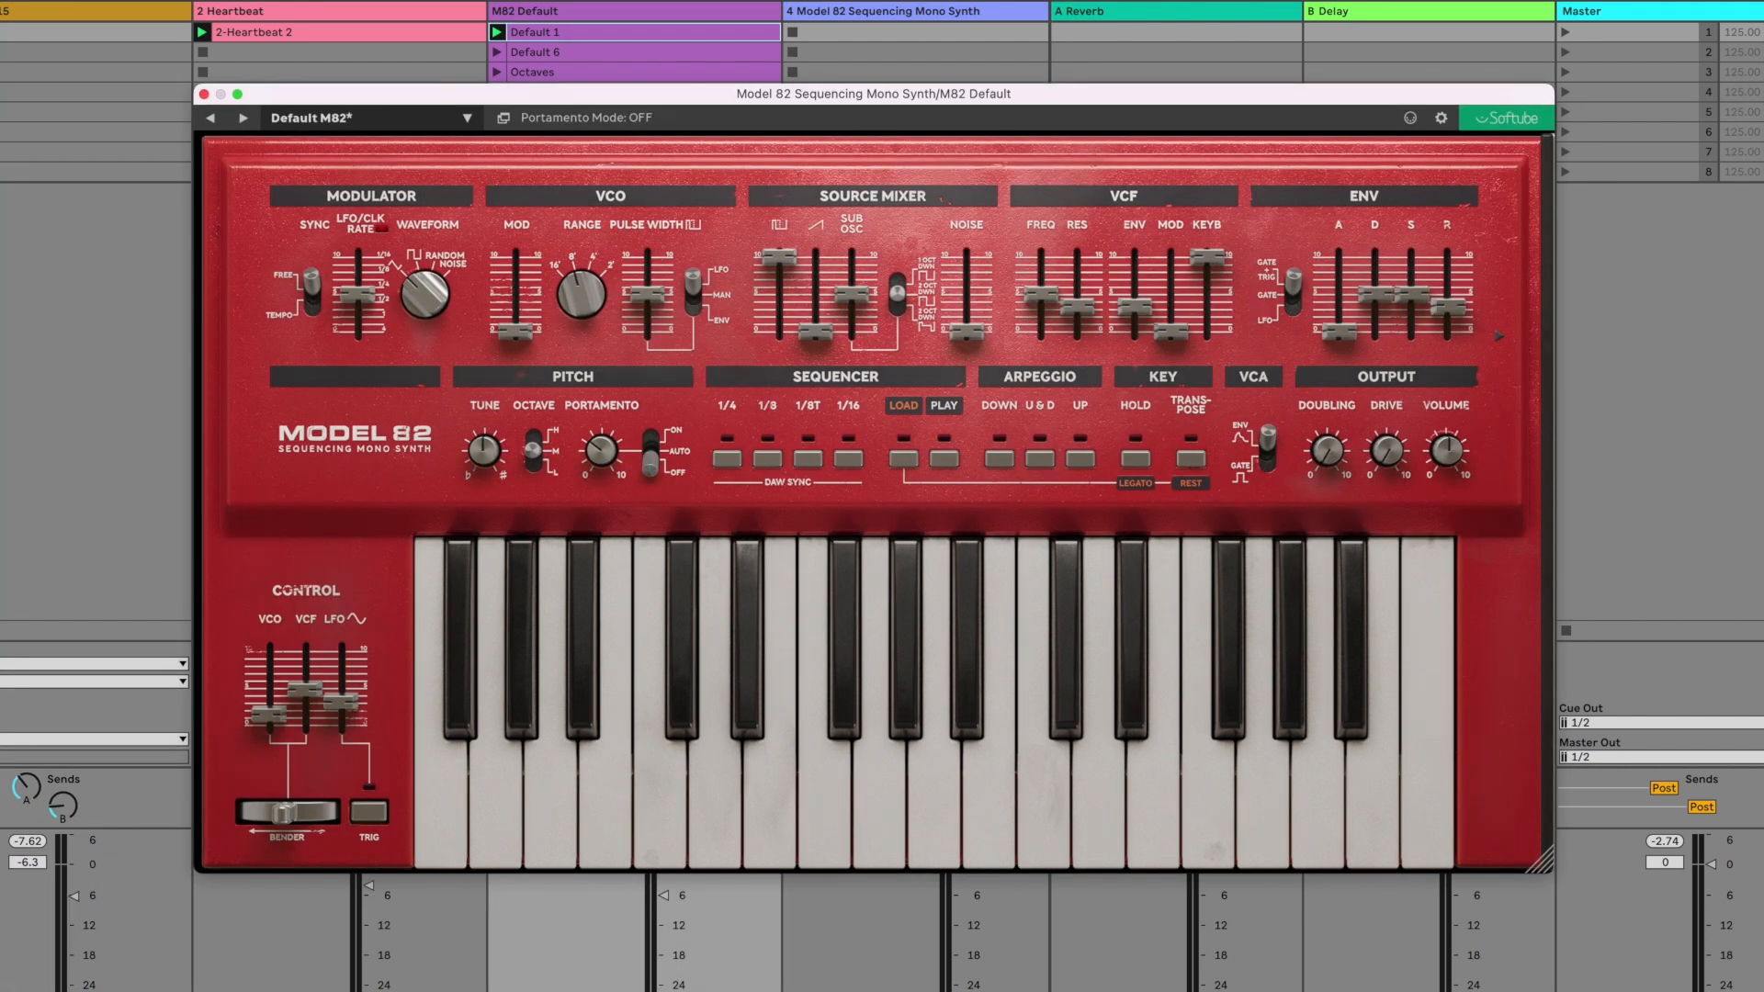
# - Open the VCF frequency fully, zero its resonance, envelope and keyboard amounts, and set the VCA mode to GATE
pyautogui.moveTo(1041, 292); pyautogui.dragTo(1055, 356)
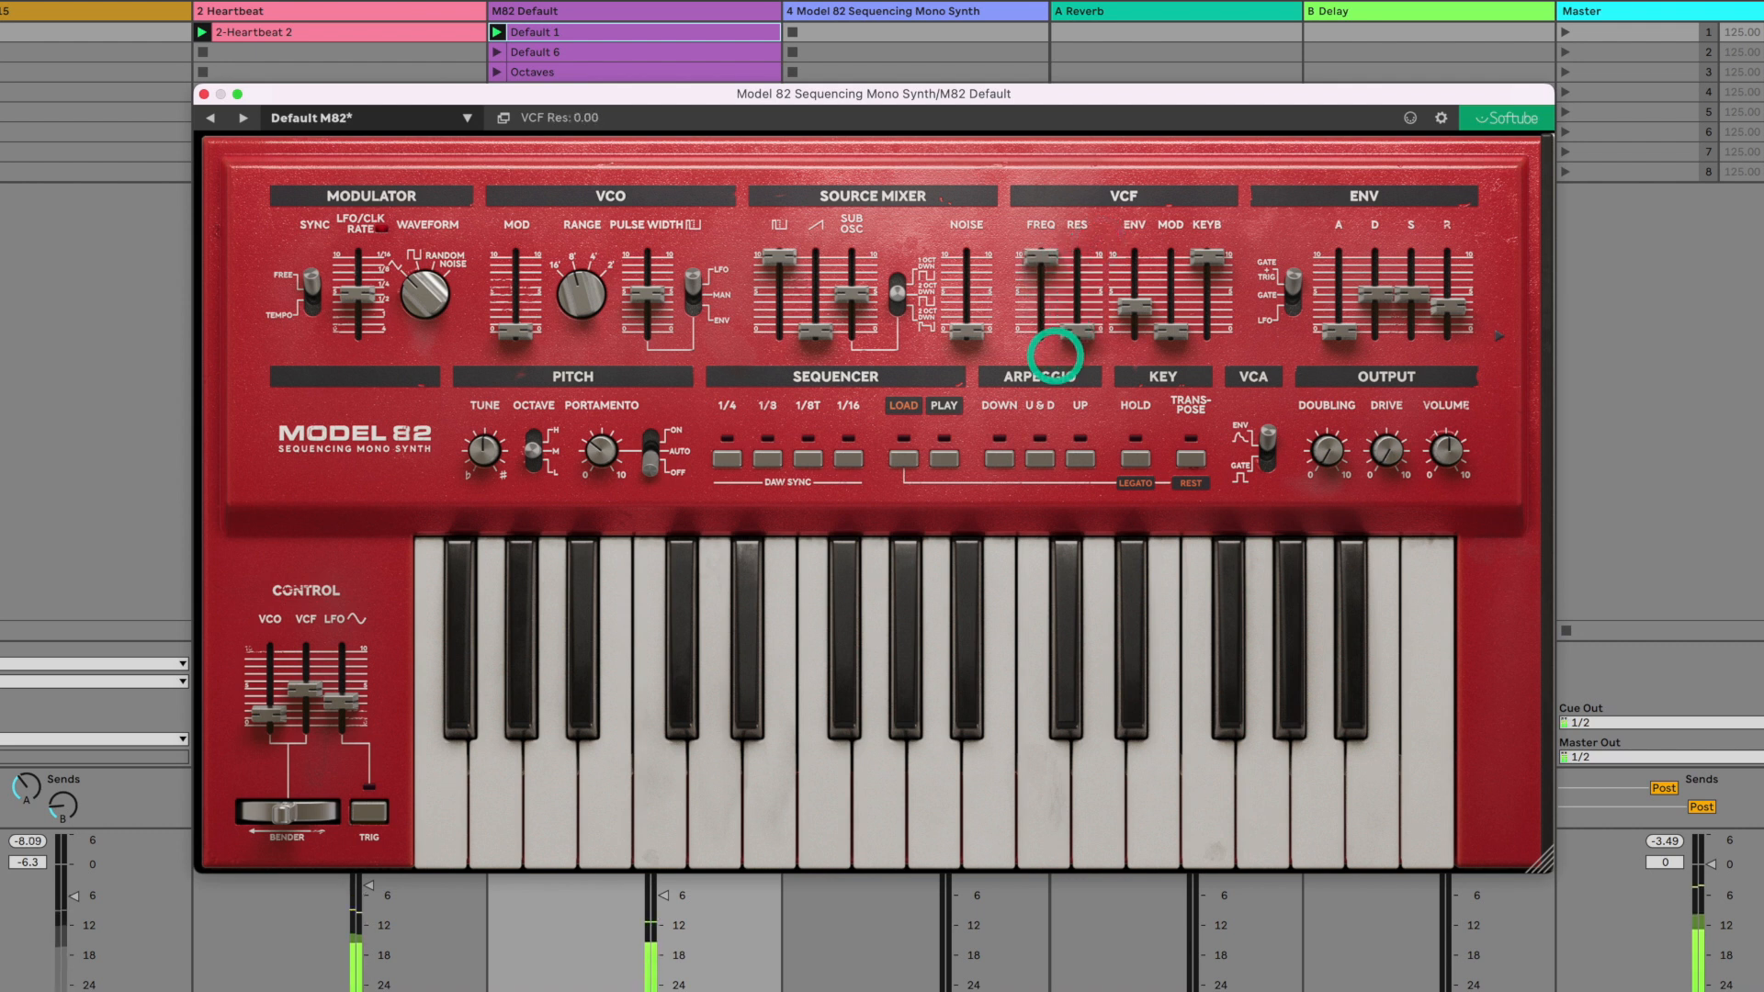
pyautogui.moveTo(1134, 303); pyautogui.dragTo(1123, 342)
pyautogui.moveTo(1206, 258); pyautogui.dragTo(1197, 355)
pyautogui.click(1267, 449)
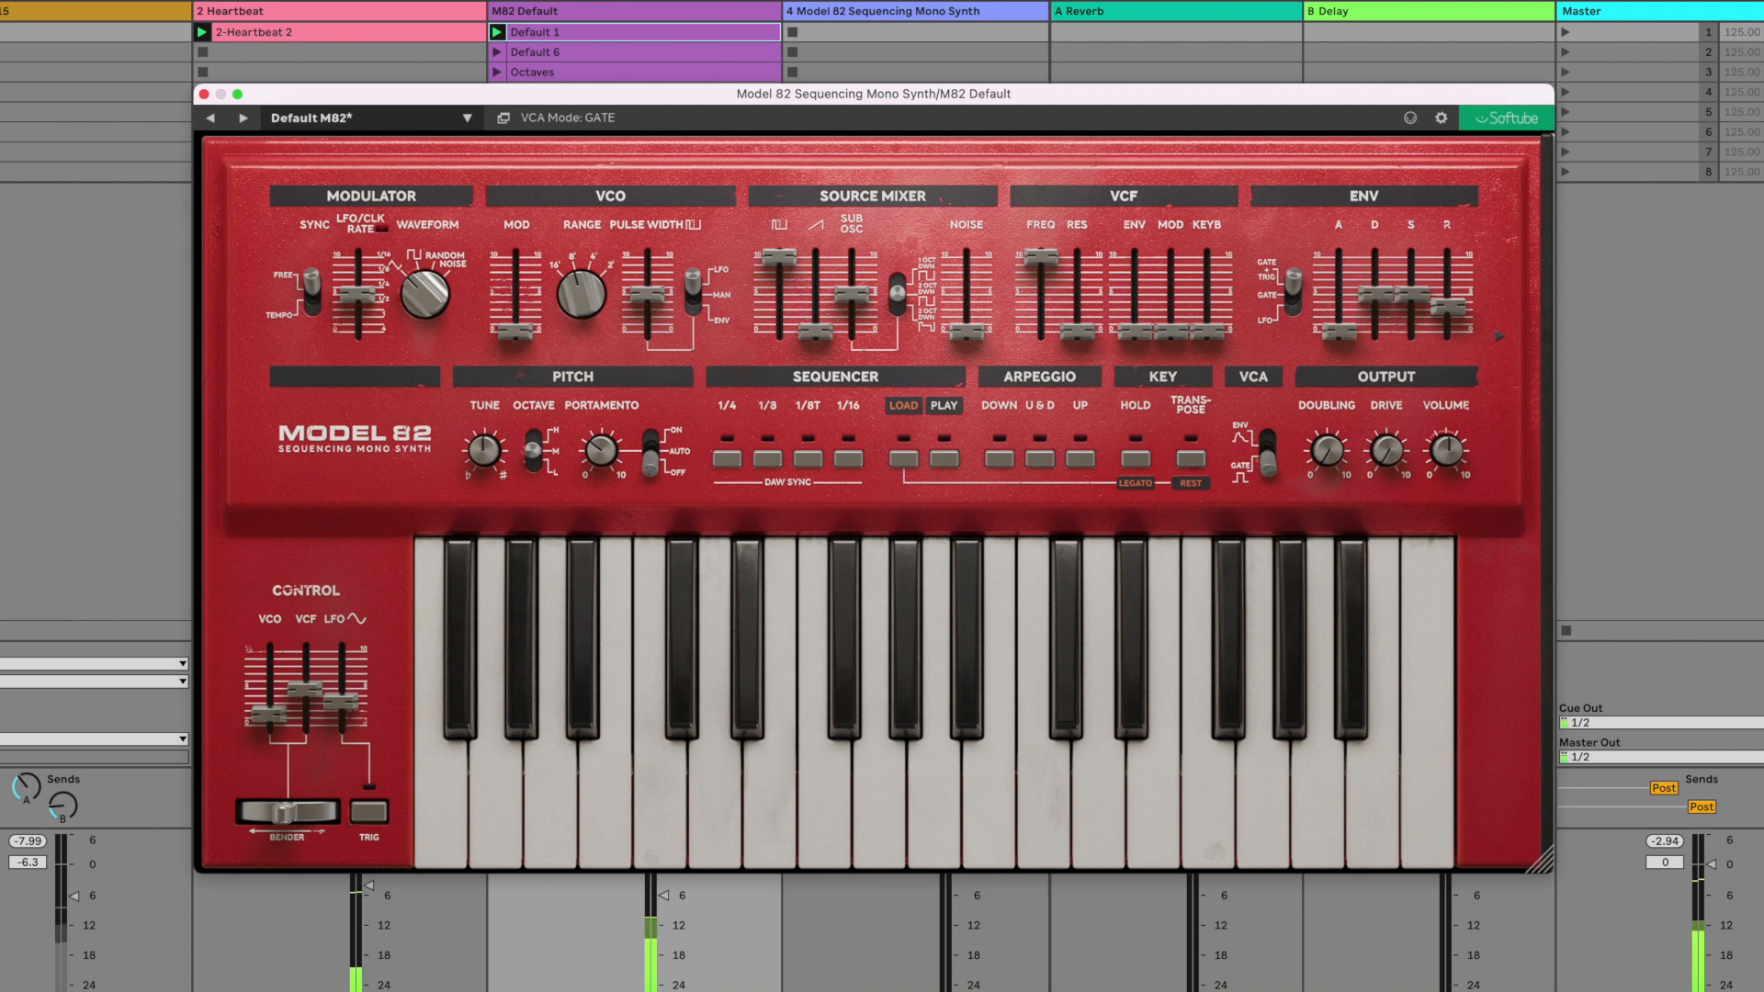
# - Set the sub oscillator and pulse wave levels to zero and raise the sawtooth to about 7.79
pyautogui.moveTo(851, 294); pyautogui.dragTo(831, 363)
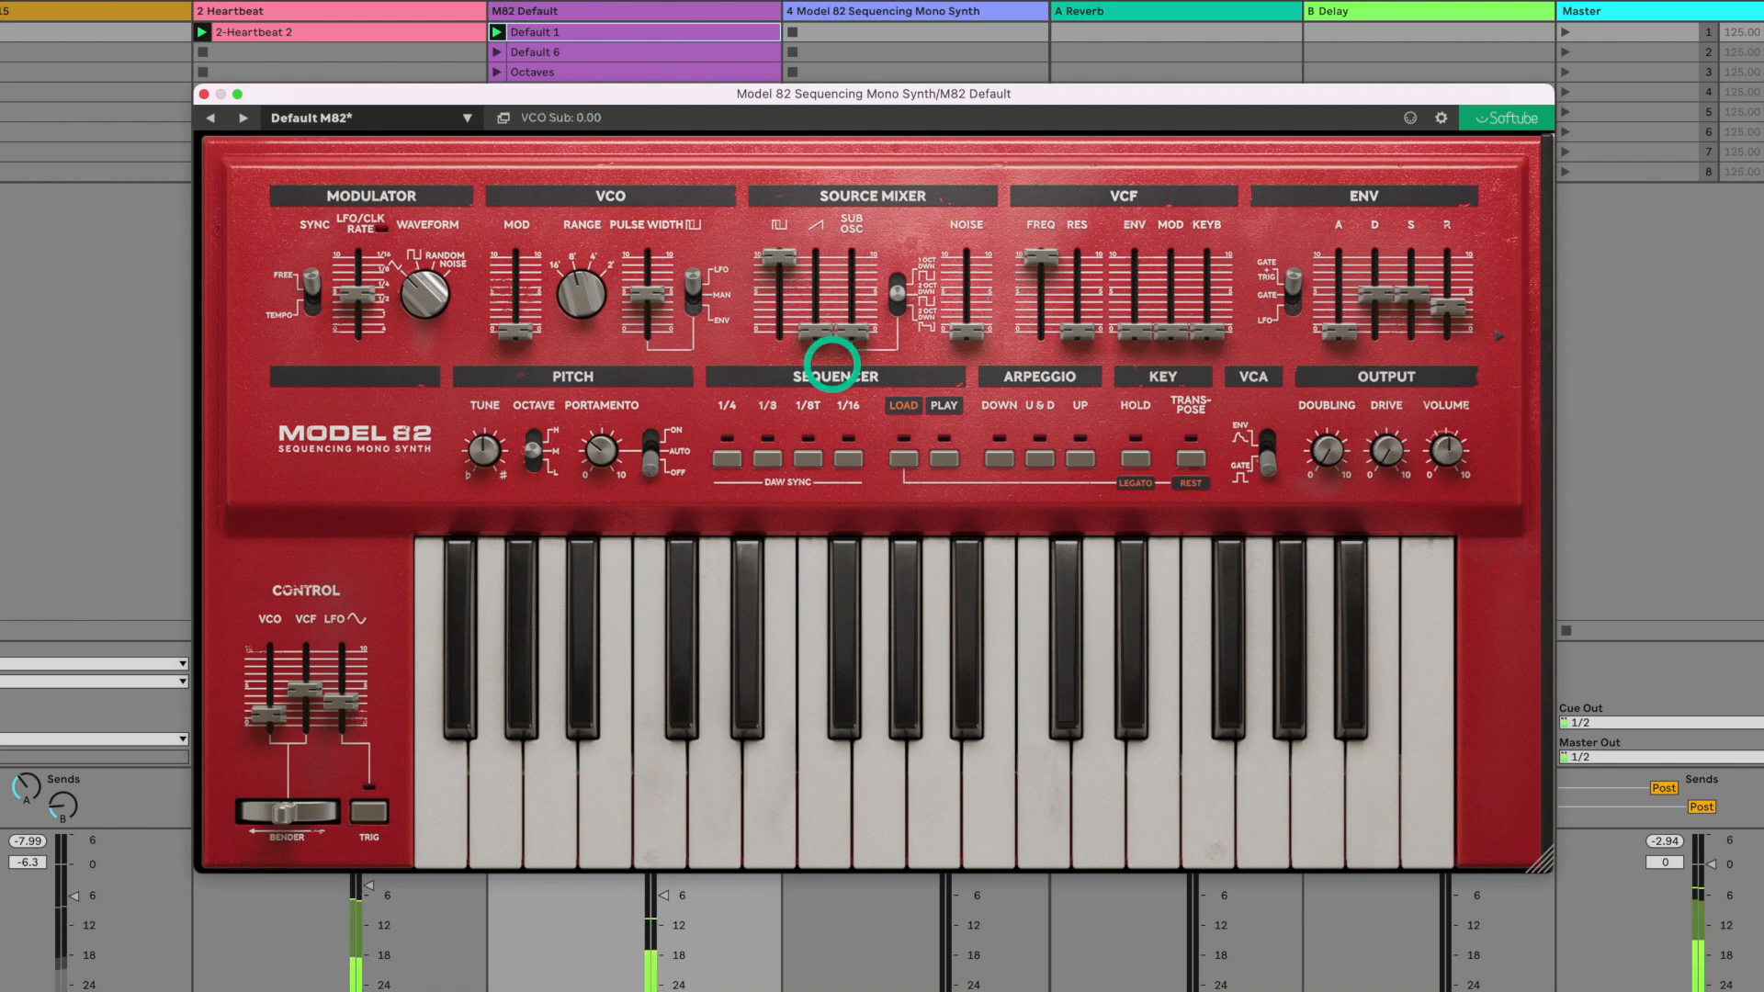
pyautogui.moveTo(779, 257); pyautogui.dragTo(826, 271)
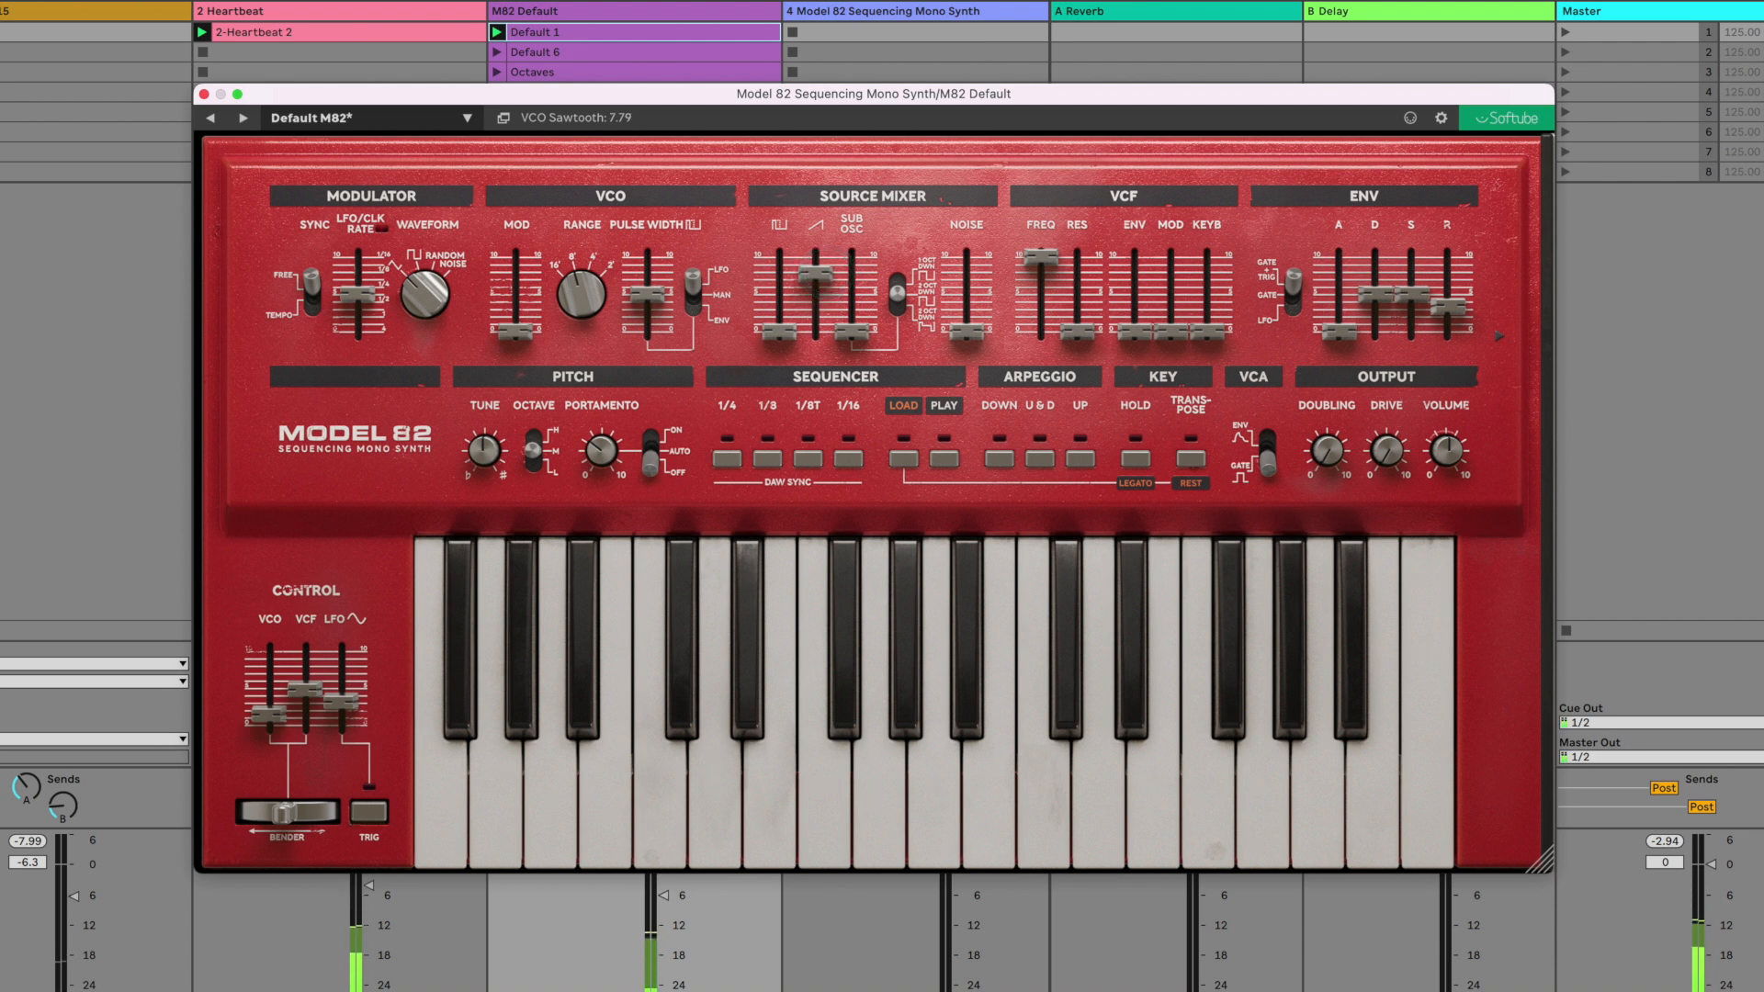
# - Sweep the VCO range up to 2 and down to 16, and stop playback
pyautogui.moveTo(582, 294); pyautogui.dragTo(583, 218)
pyautogui.moveTo(583, 286); pyautogui.dragTo(582, 209)
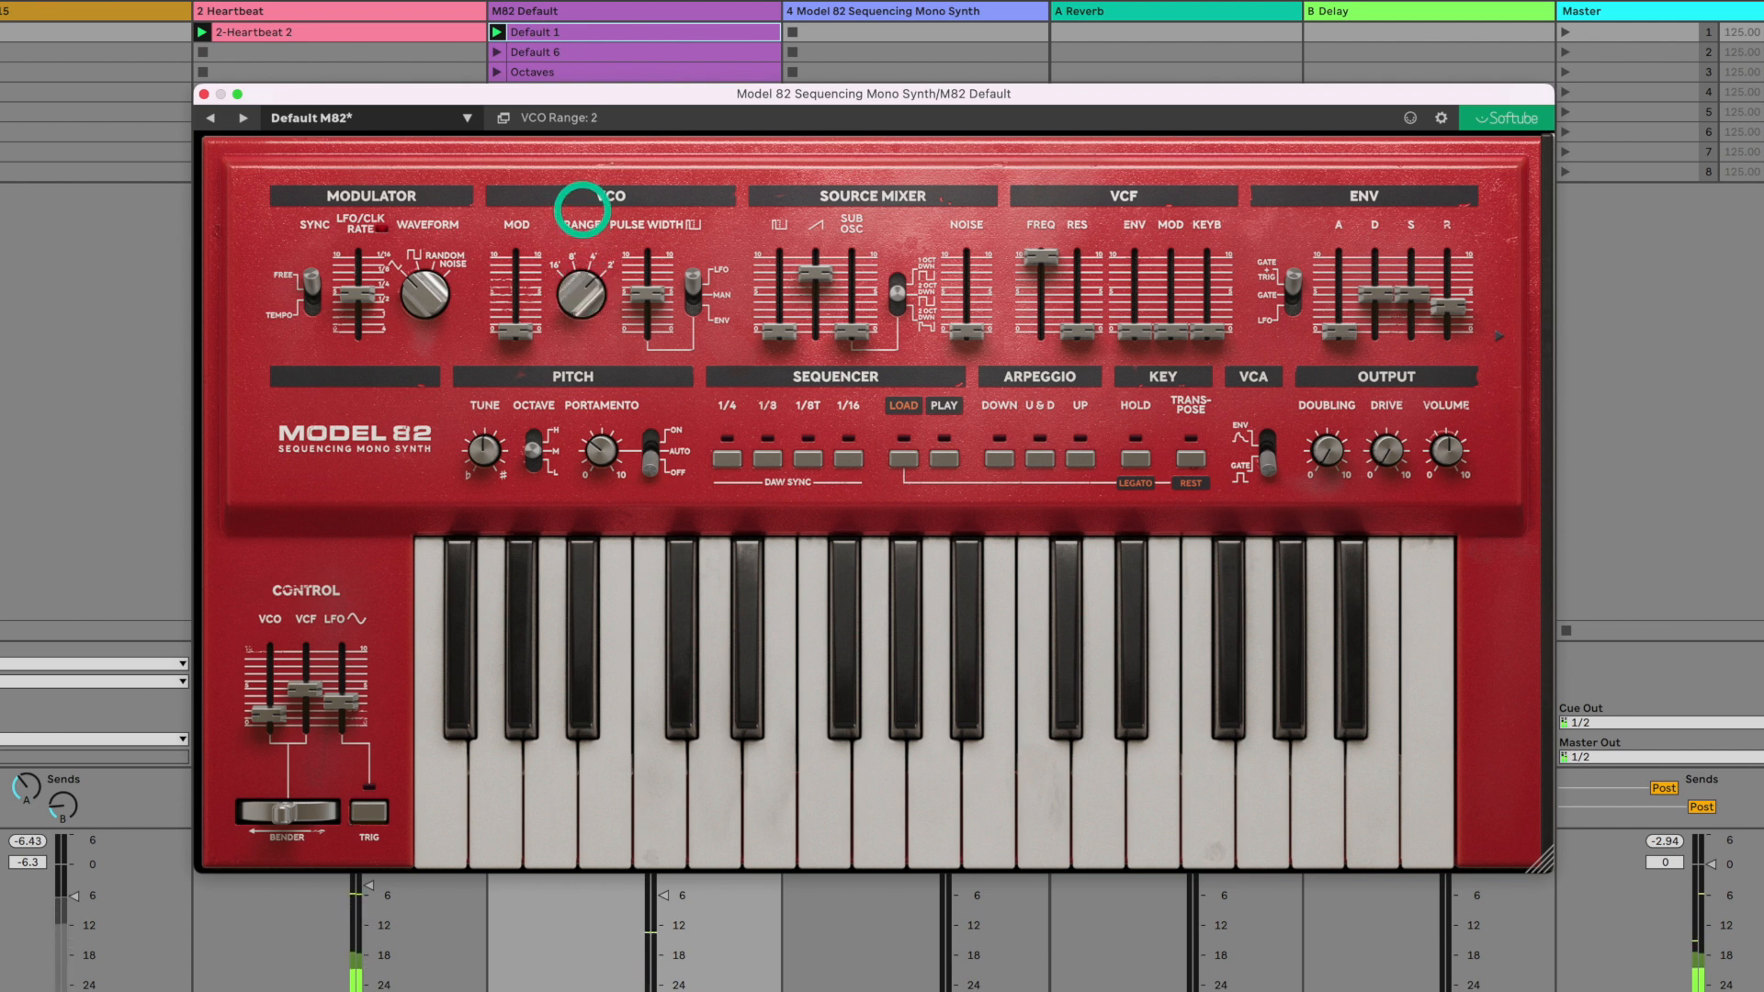
pyautogui.moveTo(582, 287); pyautogui.dragTo(523, 523)
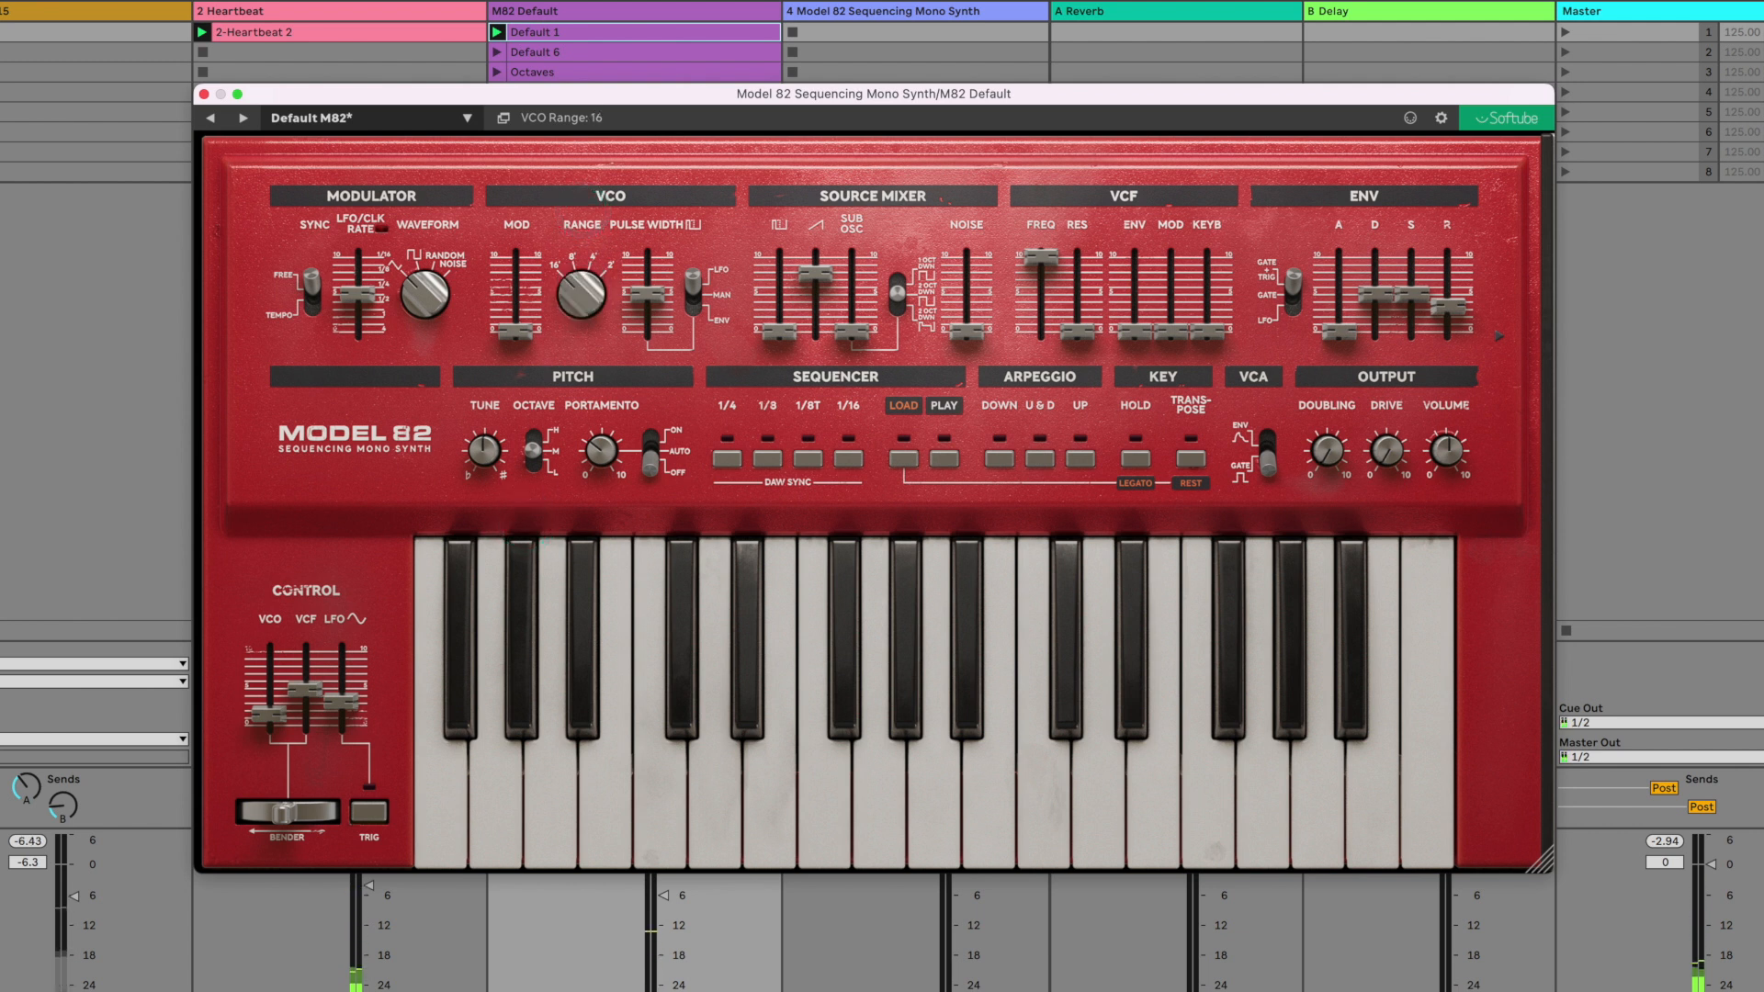
pyautogui.press('space')
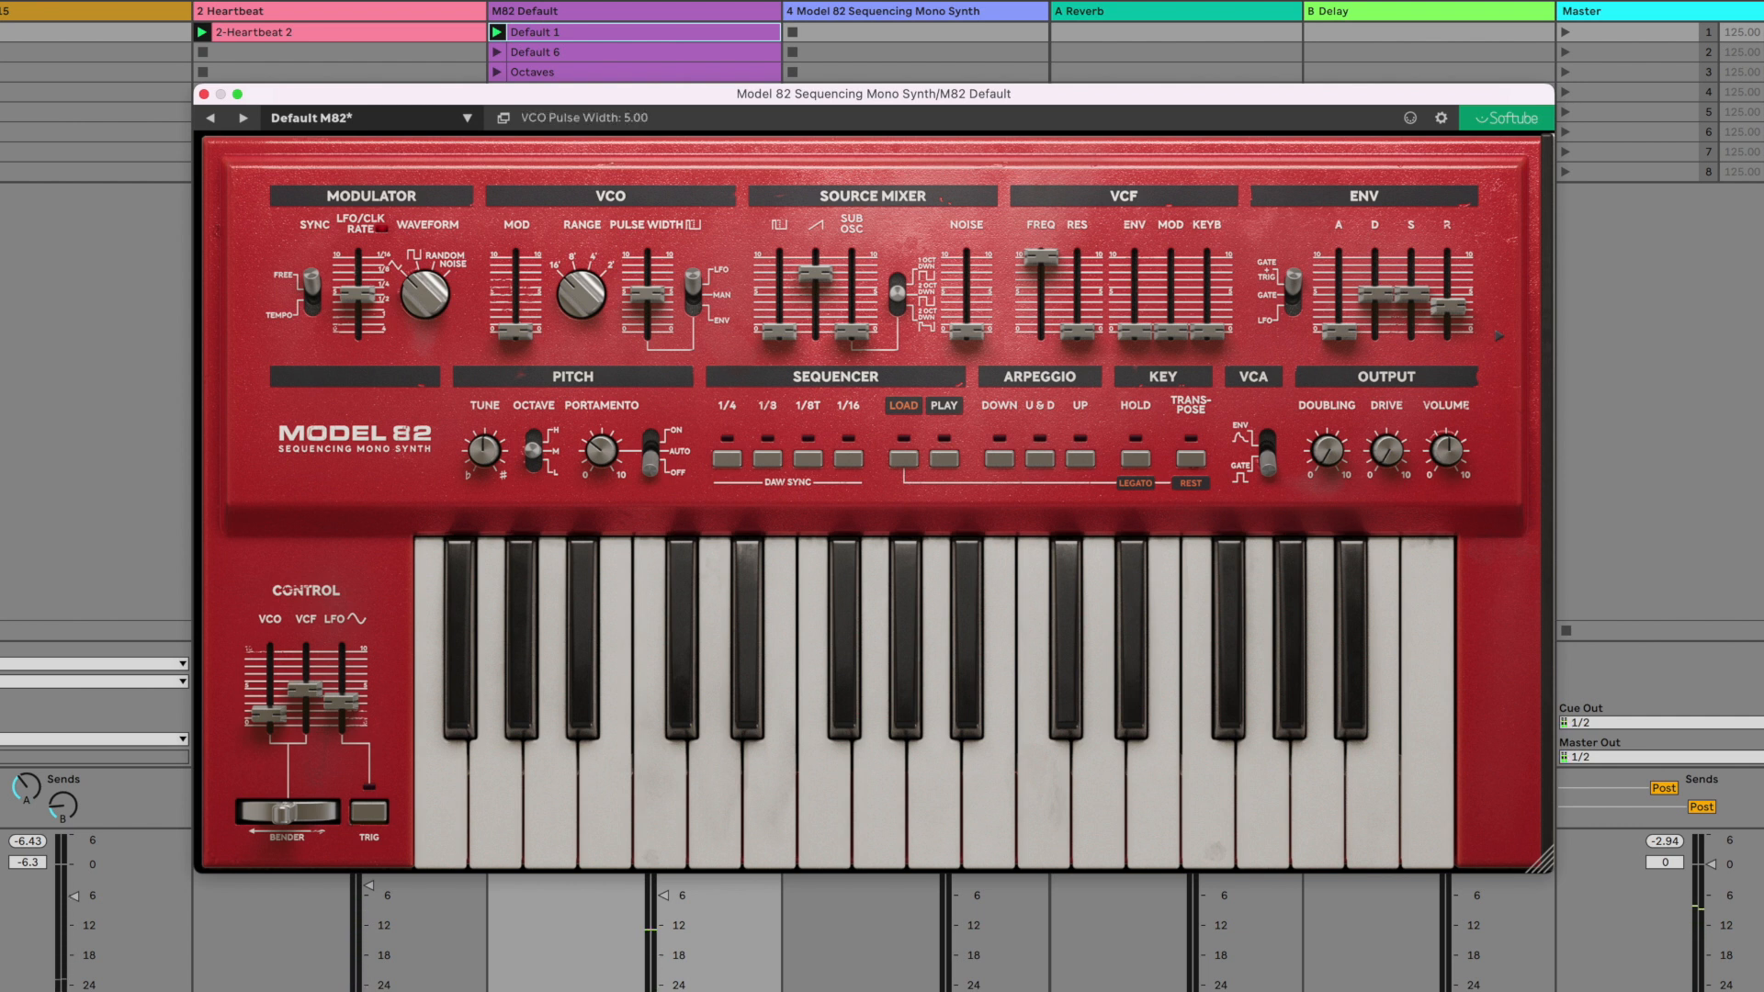
# - Swap the sawtooth for the pulse wave, set the pulse width source to MAN and adjust the width to about 4.43
pyautogui.moveTo(815, 274)
pyautogui.mouseDown()
pyautogui.moveTo(772, 356)
pyautogui.moveTo(787, 276)
pyautogui.mouseUp()
pyautogui.click(697, 297)
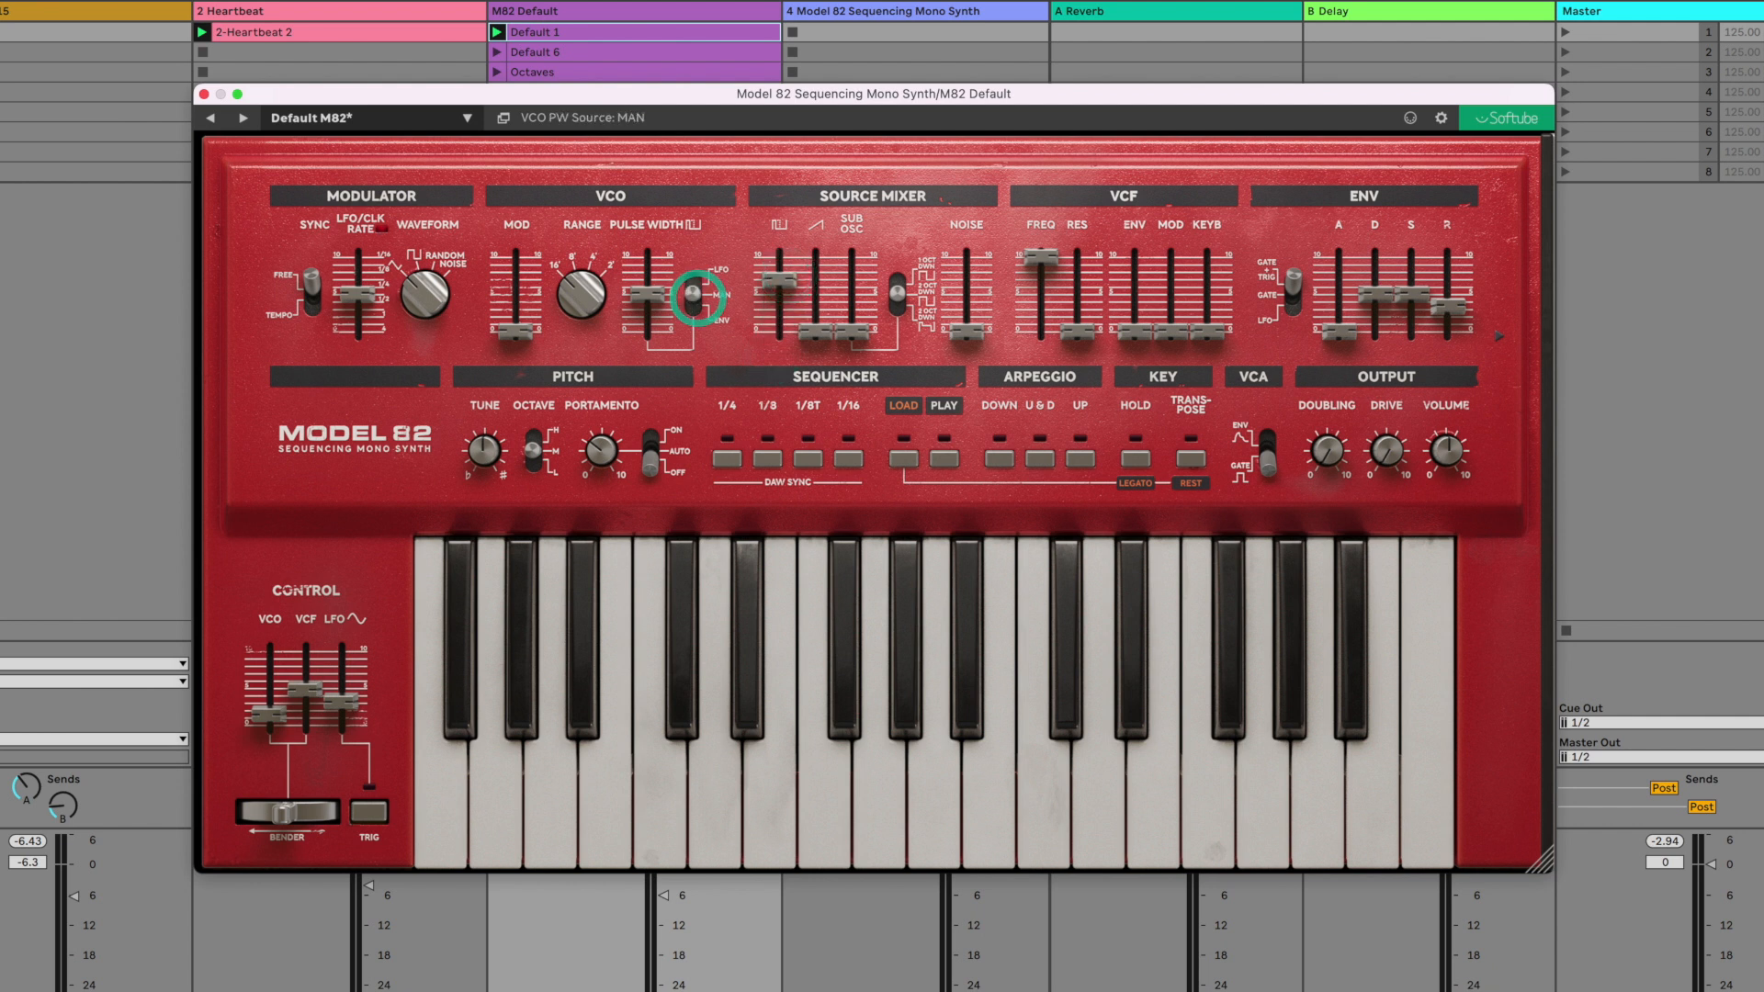
pyautogui.moveTo(650, 299)
pyautogui.mouseDown()
pyautogui.moveTo(641, 337)
pyautogui.moveTo(661, 275)
pyautogui.moveTo(653, 327)
pyautogui.moveTo(651, 298)
pyautogui.mouseUp()
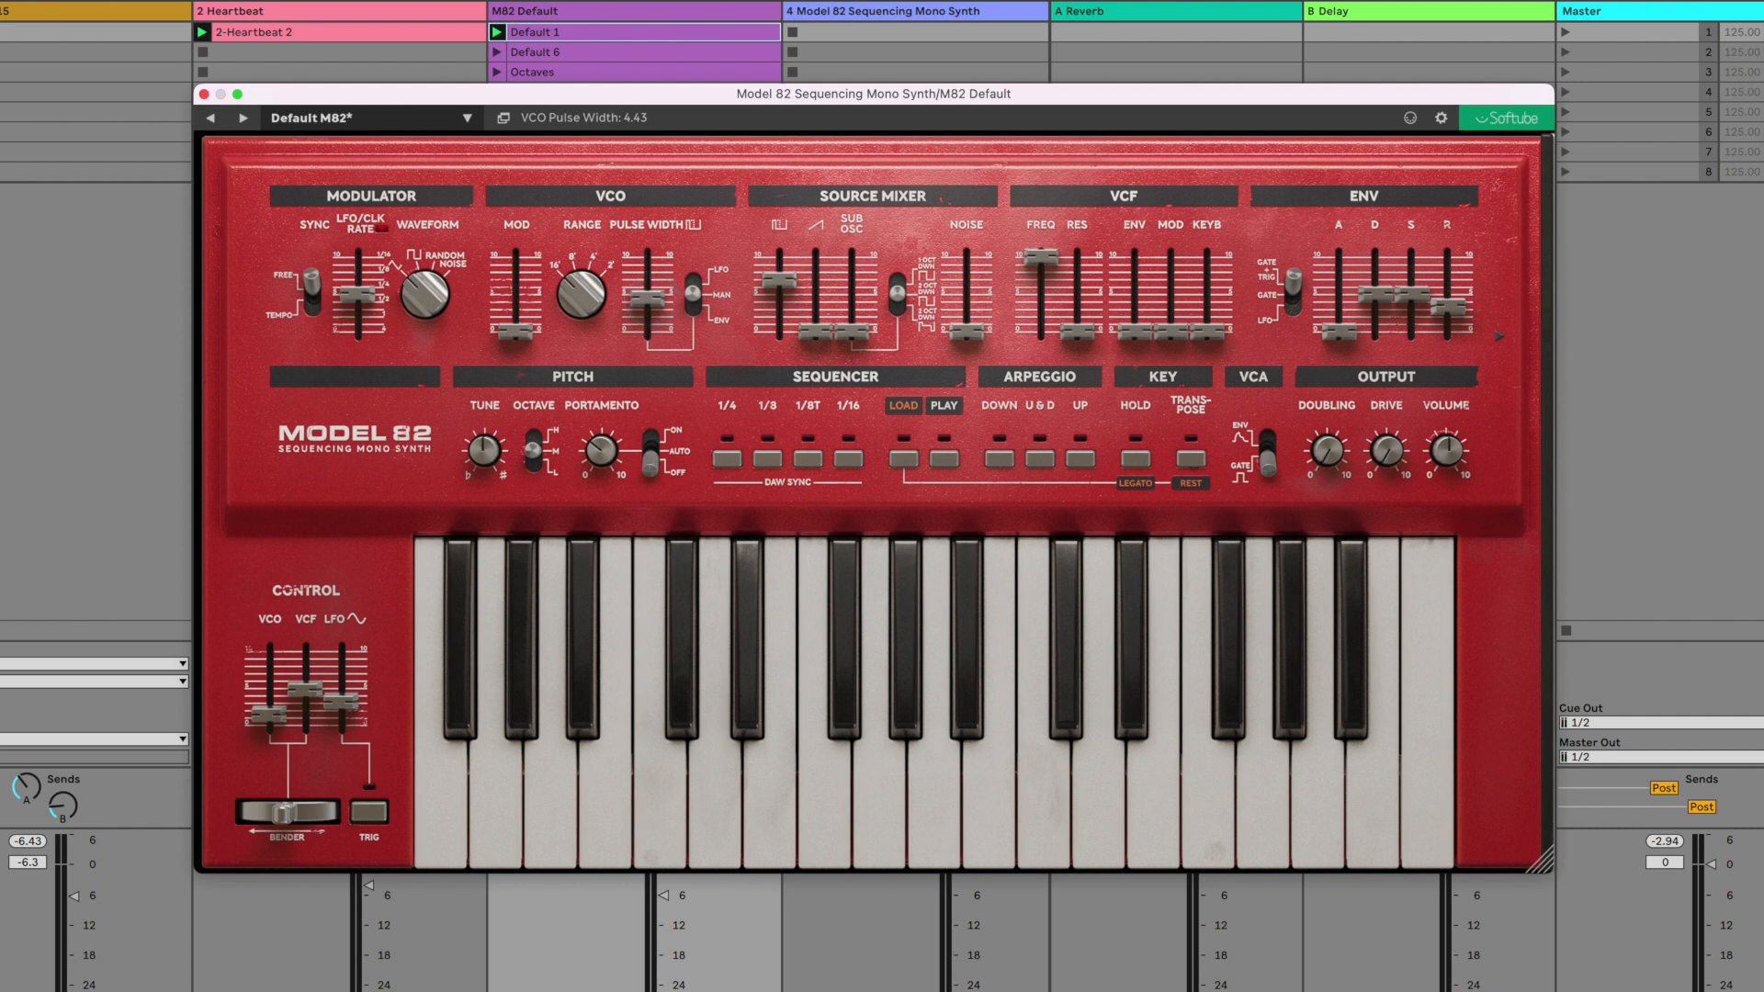
# - Set the pulse width source to LFO, raise the pulse width to about 8.36 and vary the LFO rate
pyautogui.moveTo(694, 292); pyautogui.dragTo(691, 243)
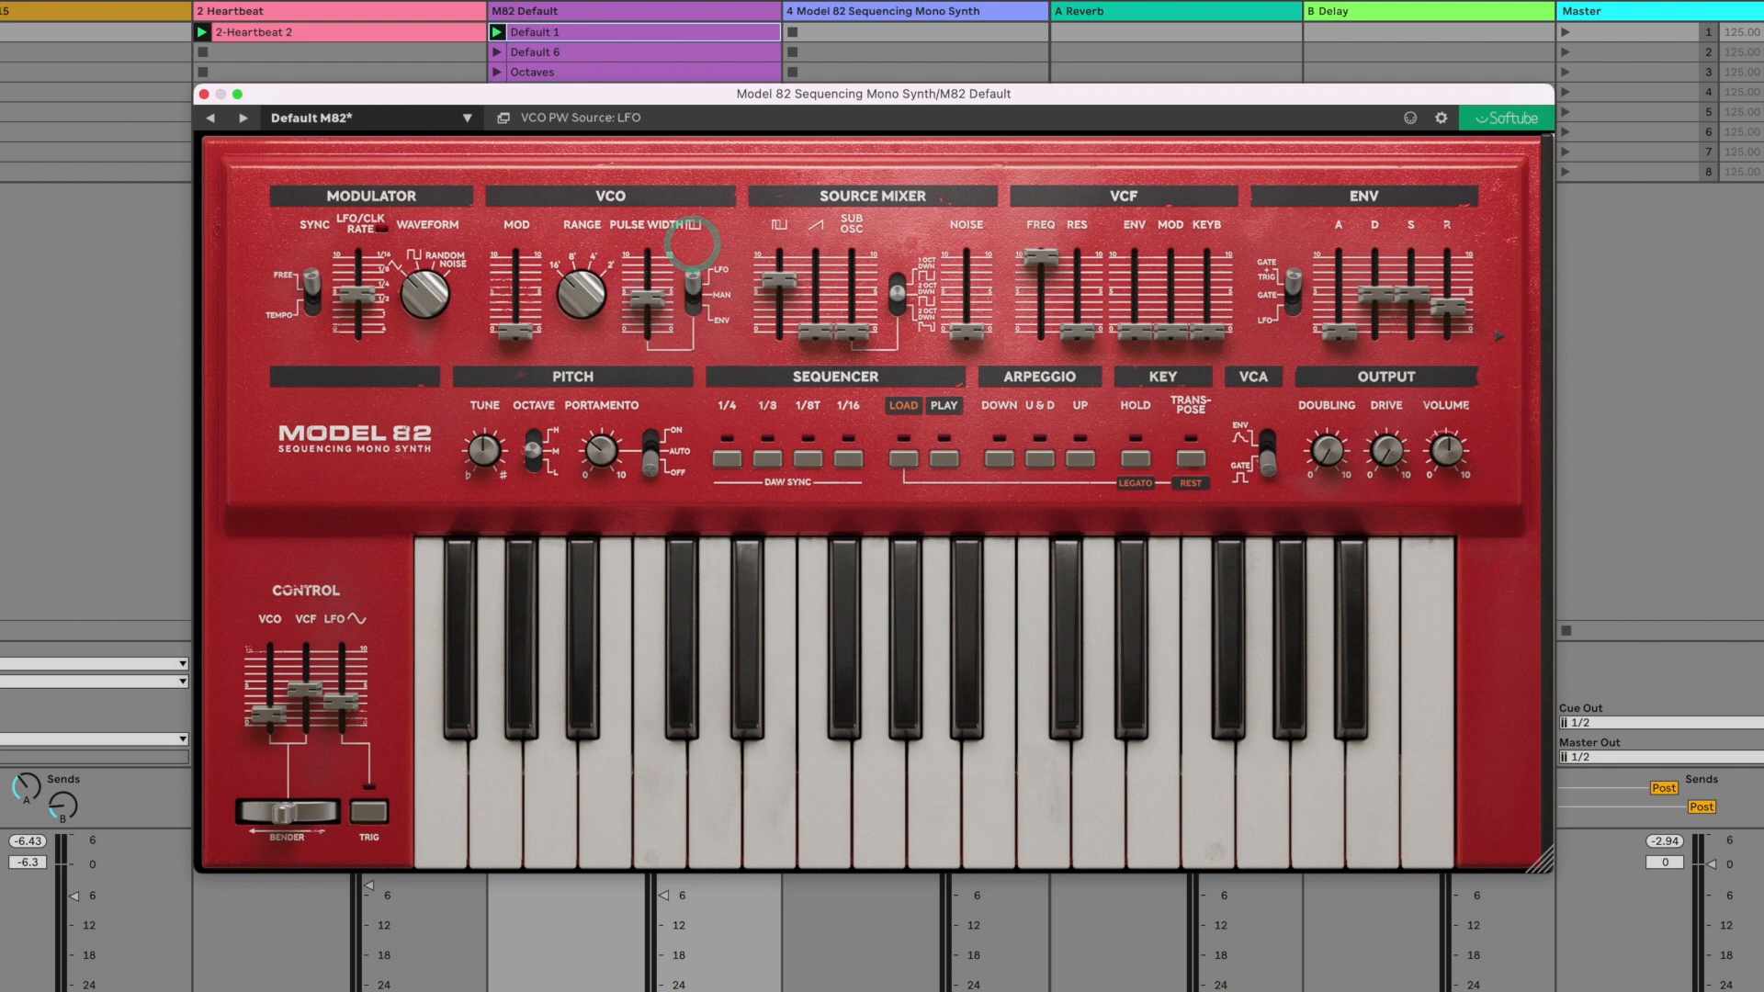
pyautogui.moveTo(357, 294)
pyautogui.mouseDown()
pyautogui.moveTo(360, 278)
pyautogui.moveTo(361, 311)
pyautogui.mouseUp()
pyautogui.moveTo(647, 298); pyautogui.dragTo(654, 269)
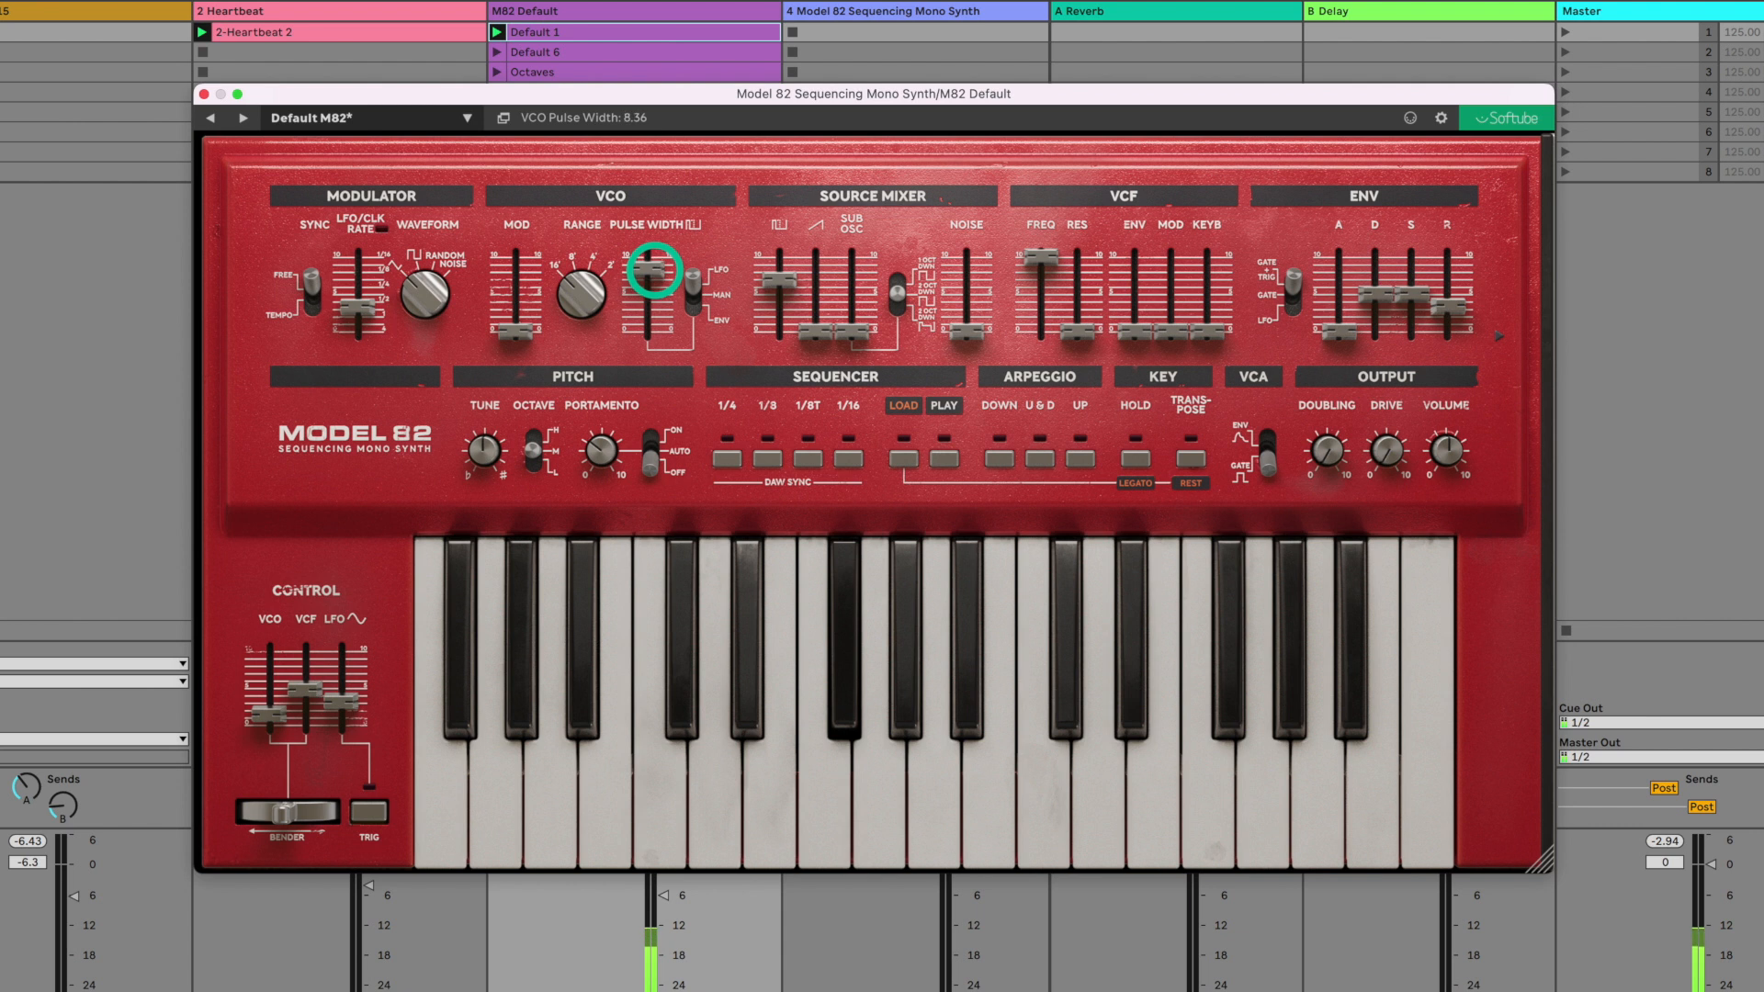
pyautogui.moveTo(374, 306); pyautogui.dragTo(379, 297)
# - Switch the pulse width source to ENV and raise the envelope attack to about mid-range
pyautogui.click(691, 313)
pyautogui.moveTo(1340, 332); pyautogui.dragTo(1349, 296)
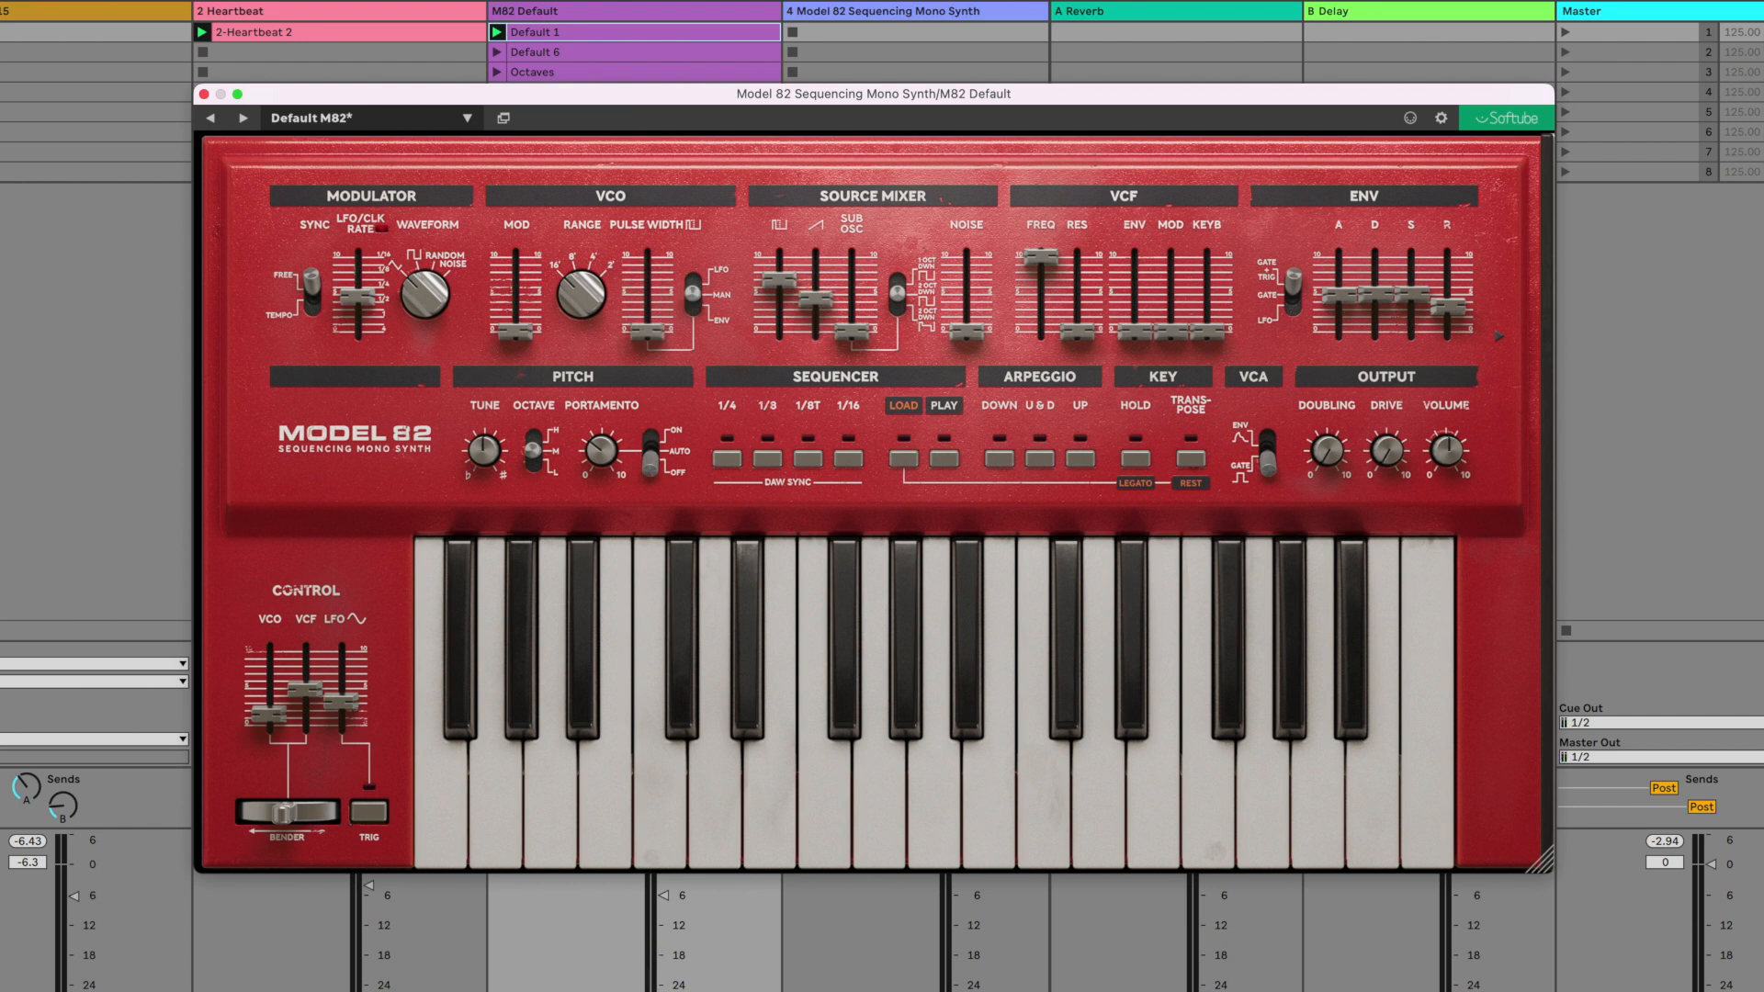
# - Demonstrate VCO modulation by raising it to about 0.71 and 2.43, varying the LFO rate, and lowering the modulation again
pyautogui.moveTo(518, 336); pyautogui.dragTo(522, 331)
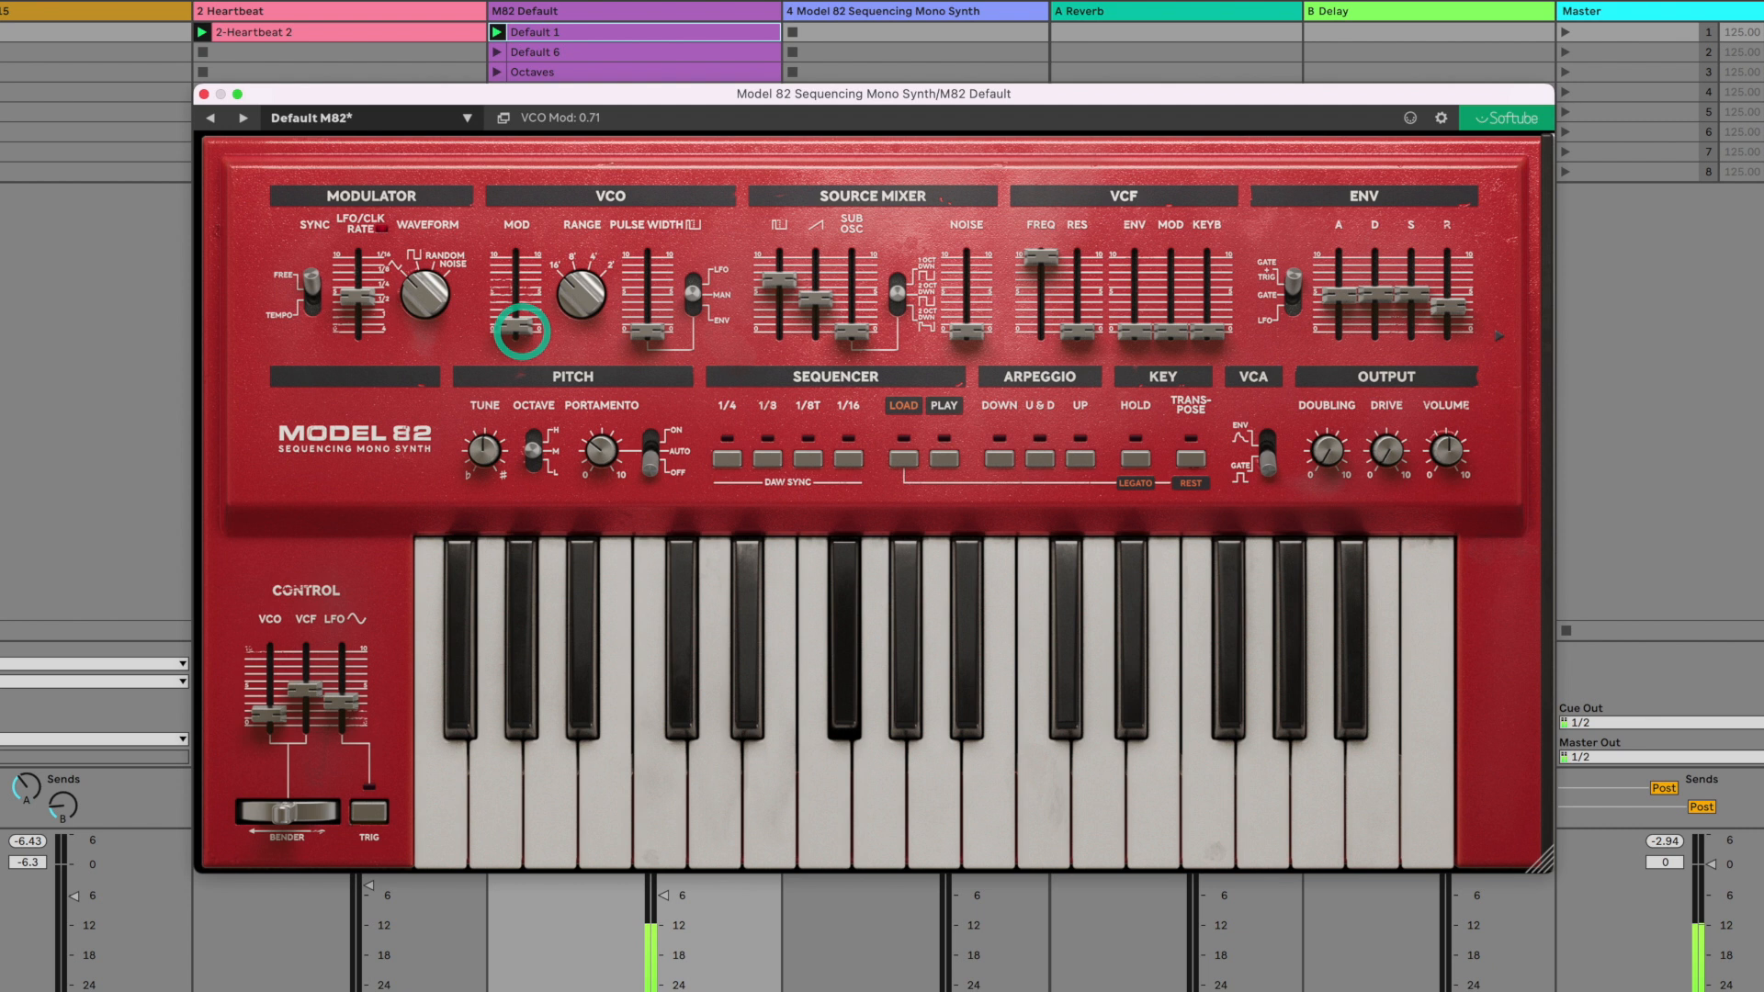
pyautogui.moveTo(358, 295)
pyautogui.mouseDown()
pyautogui.moveTo(375, 263)
pyautogui.moveTo(362, 312)
pyautogui.mouseUp()
pyautogui.moveTo(514, 327); pyautogui.dragTo(513, 306)
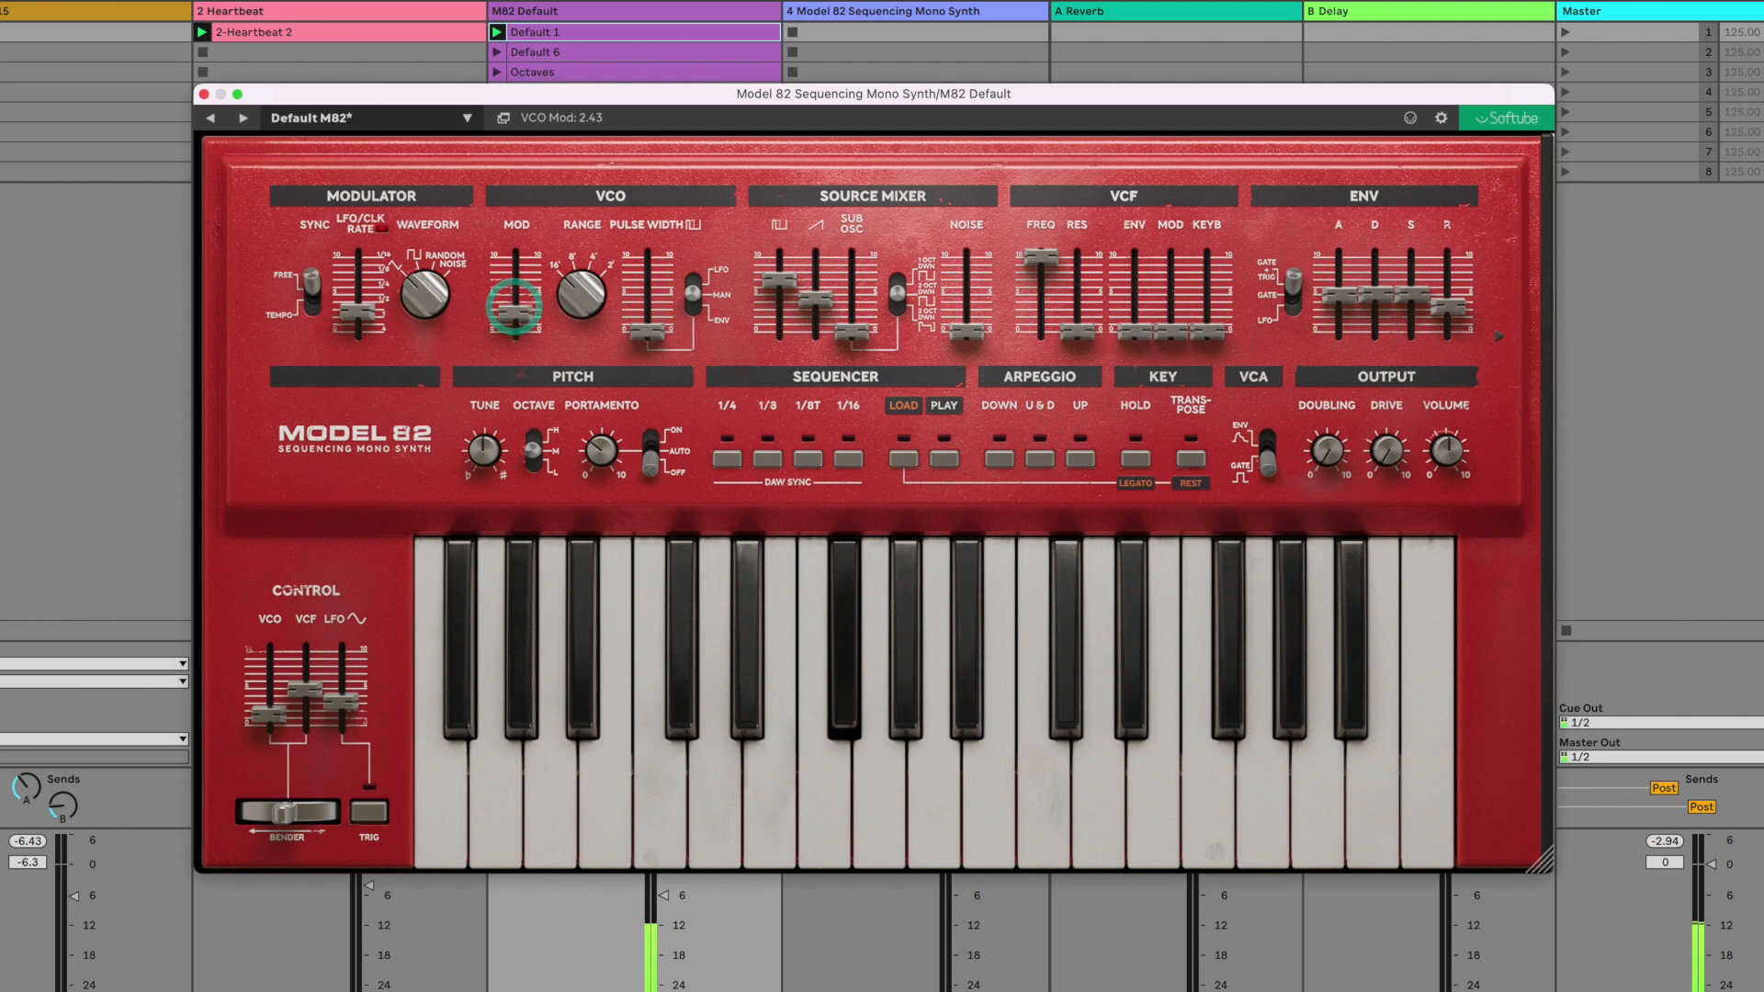
pyautogui.moveTo(386, 295); pyautogui.dragTo(377, 300)
pyautogui.moveTo(513, 306); pyautogui.dragTo(504, 327)
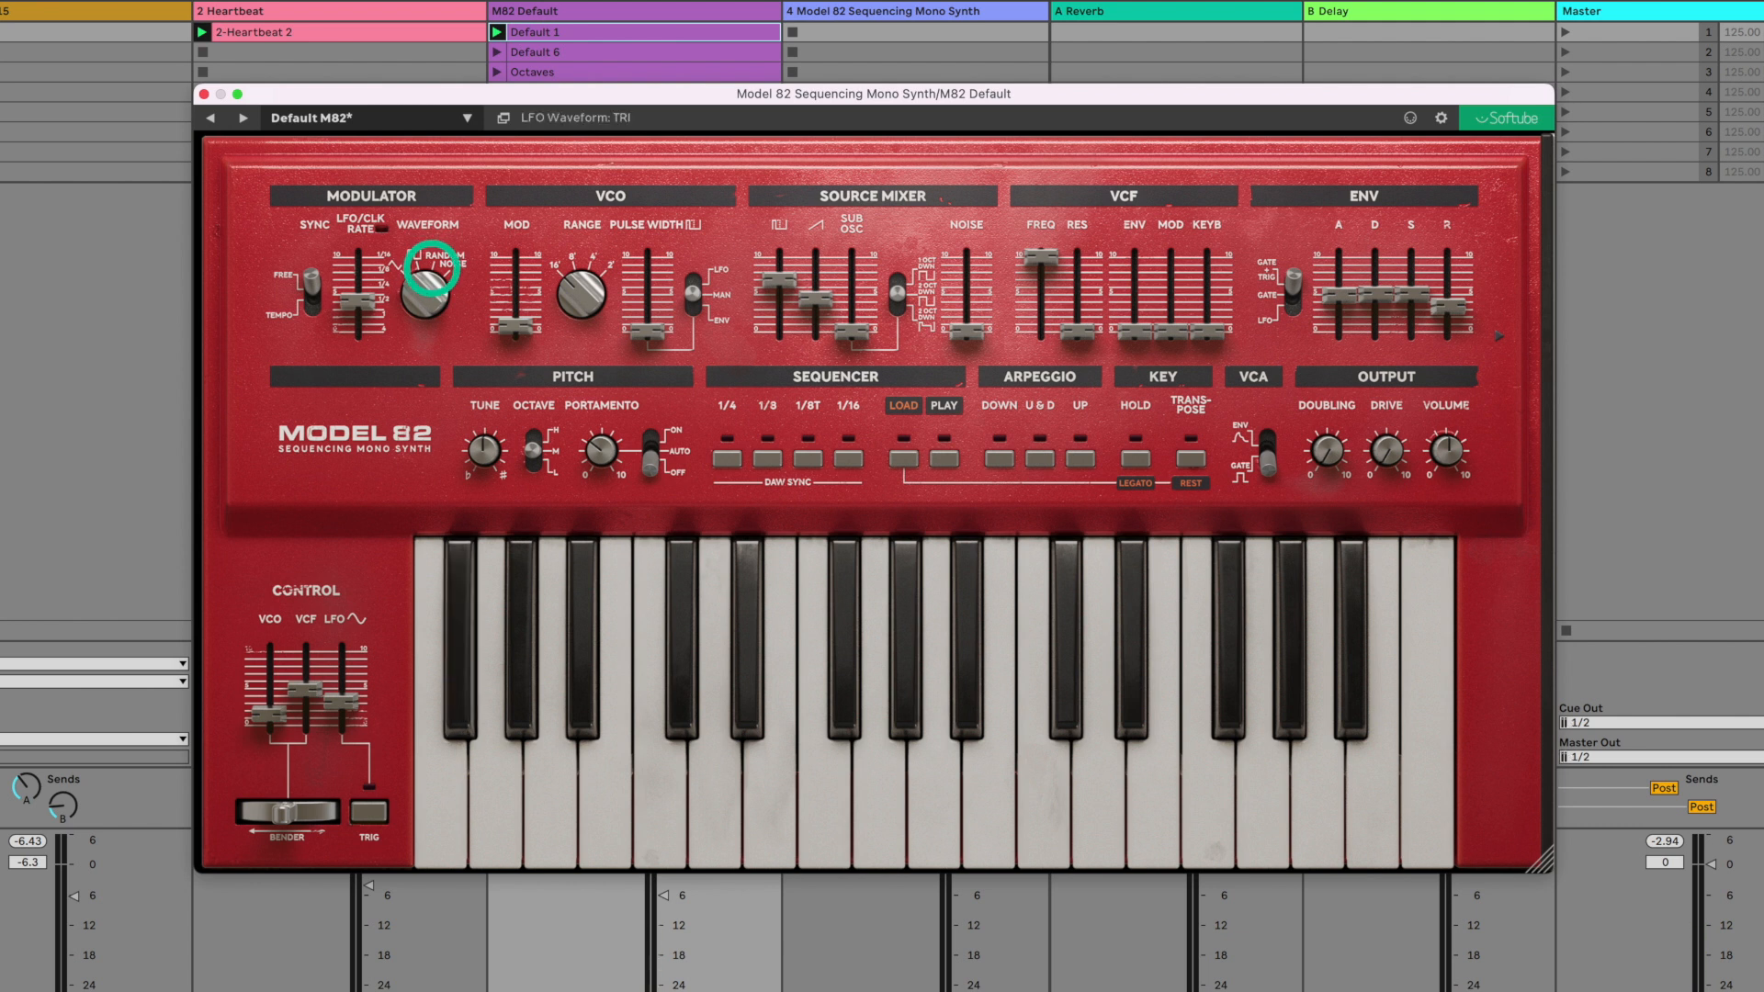
# - Raise the VCO modulation to about mid-range, sync the LFO to the tempo at 1/8 and start playback
pyautogui.moveTo(515, 327); pyautogui.dragTo(516, 294)
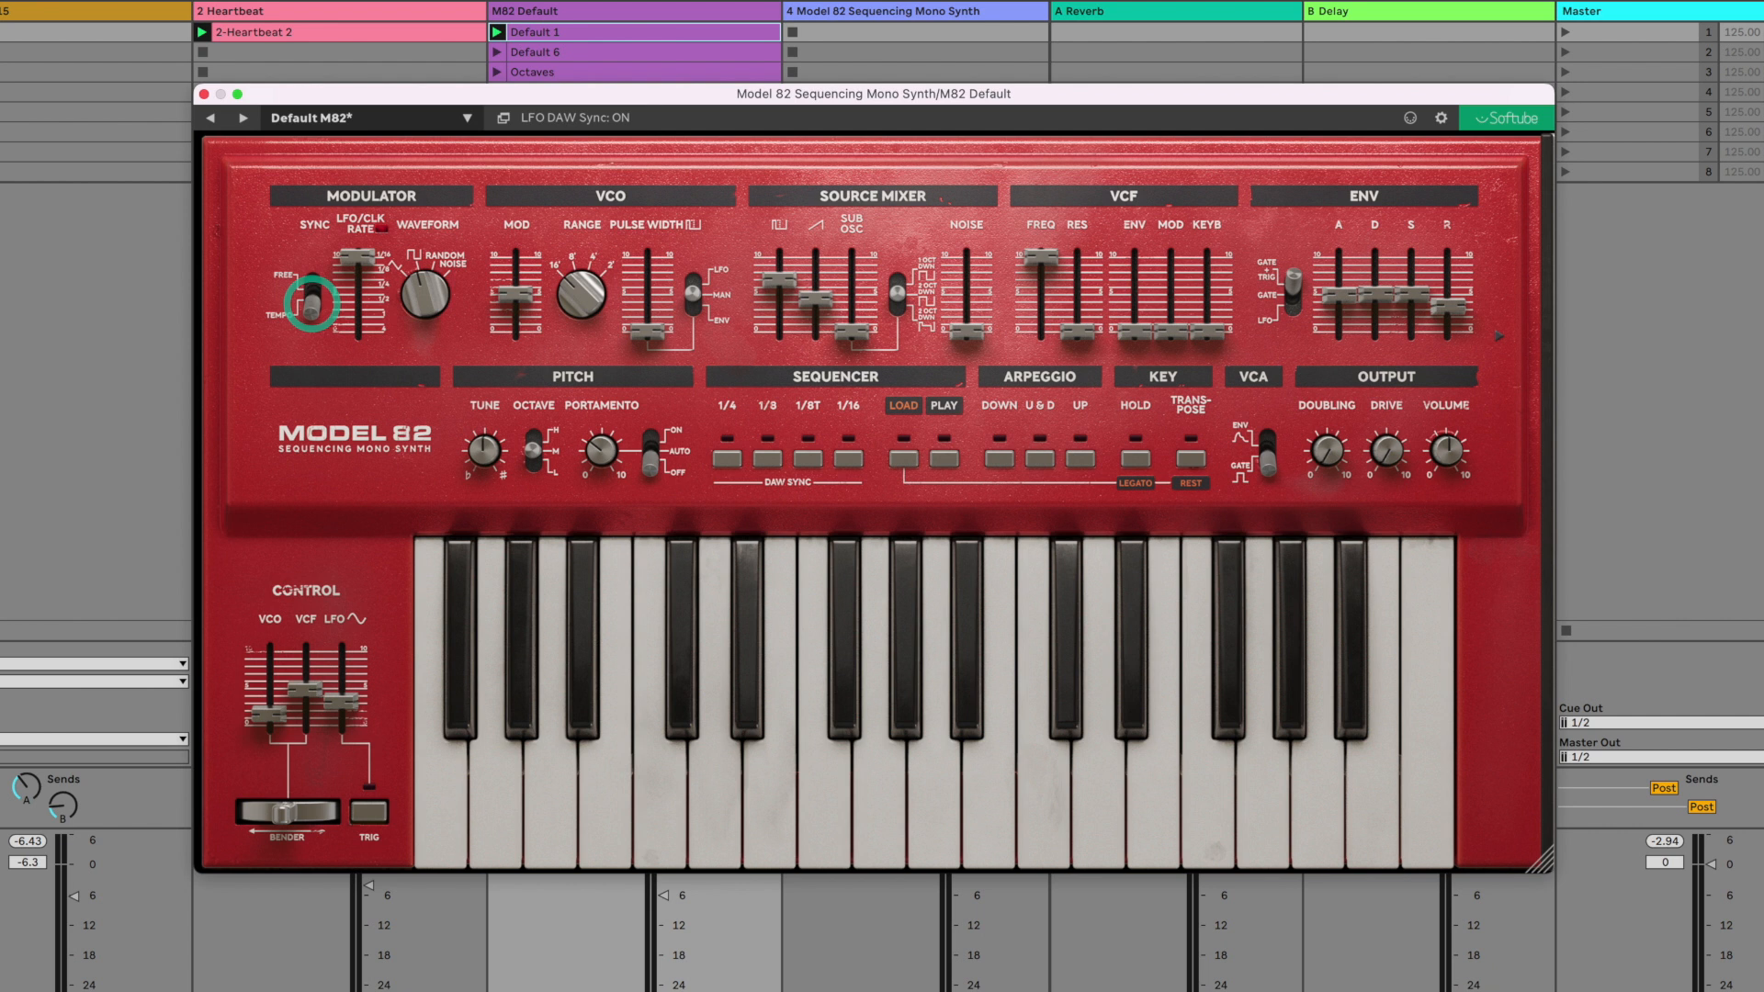
pyautogui.moveTo(357, 300); pyautogui.dragTo(358, 271)
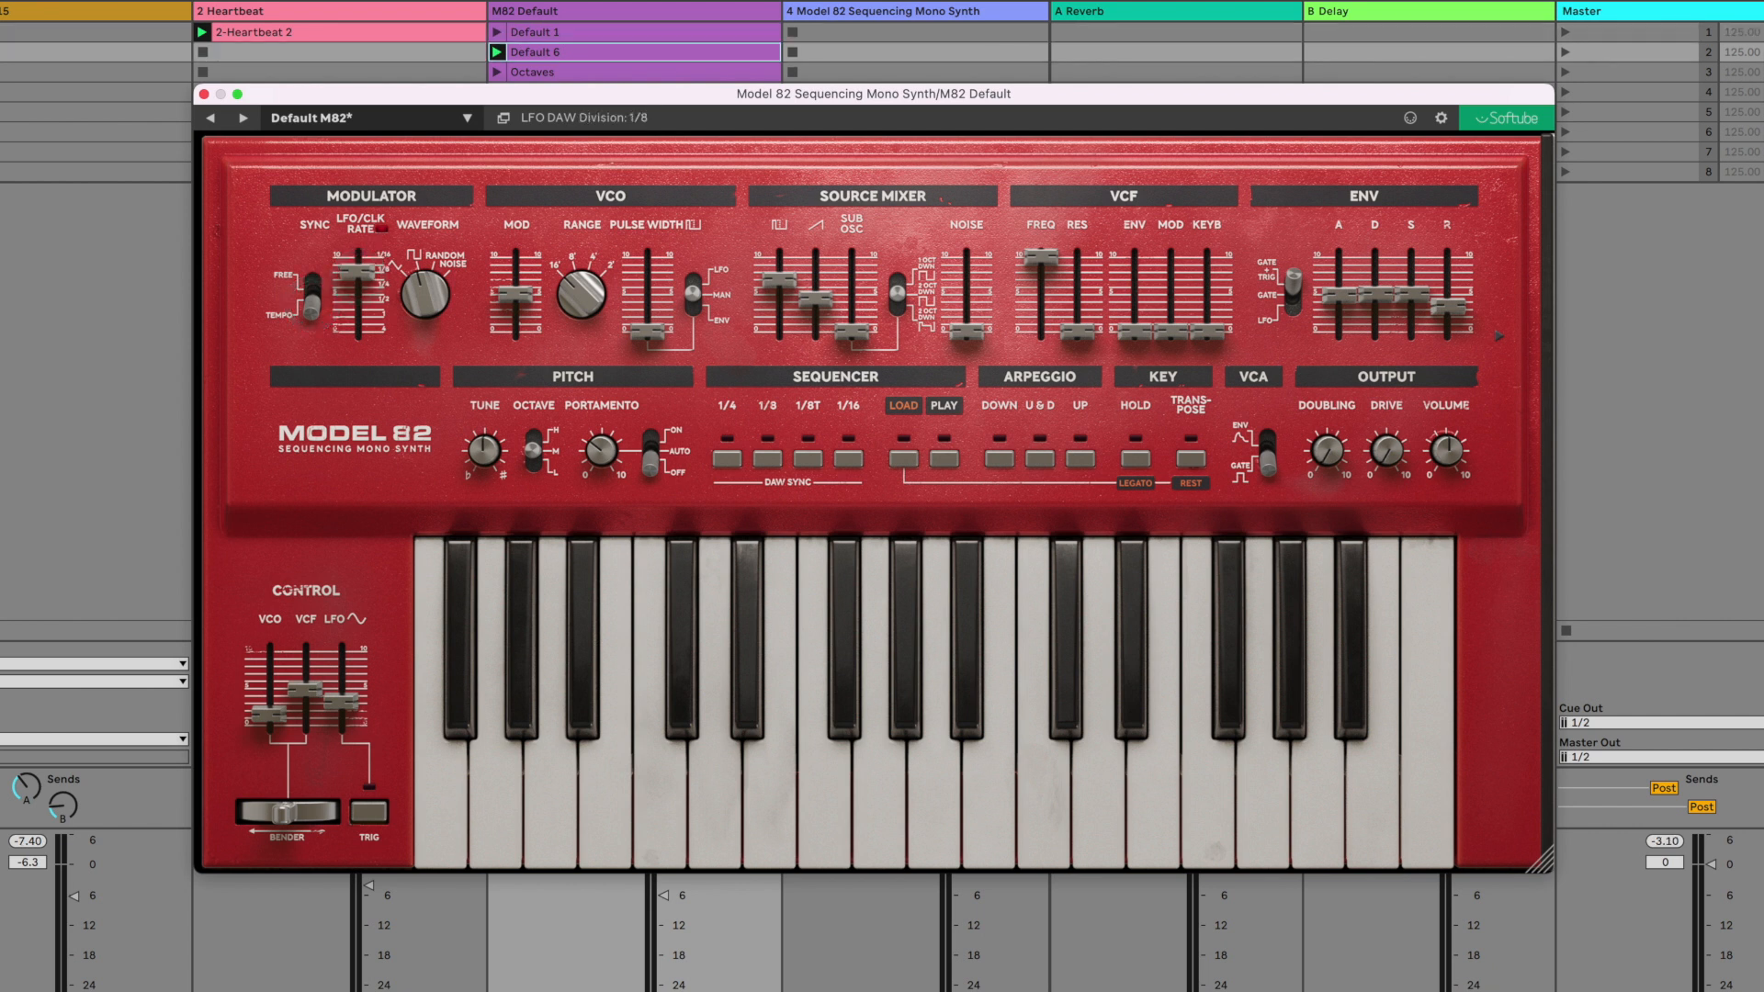
pyautogui.press('space')
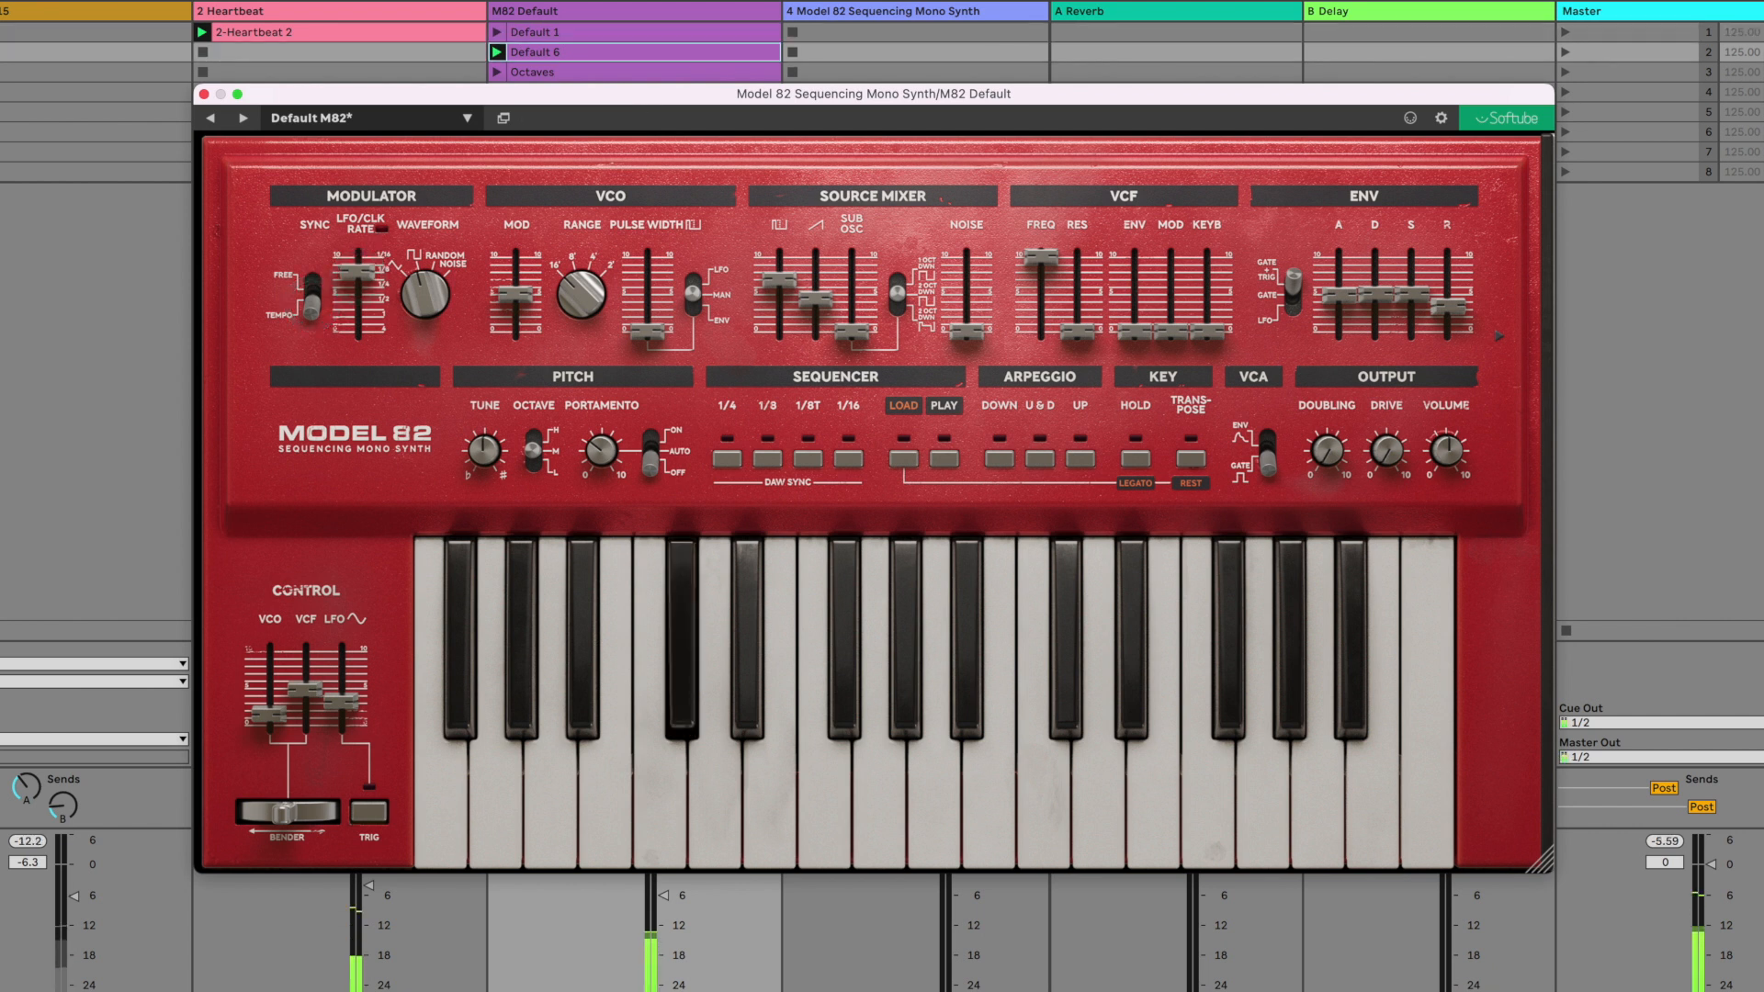
# - Alternate the tempo-synced LFO division between 1/4 and 1/8 while the Default 6 clip plays
pyautogui.moveTo(361, 279)
pyautogui.mouseDown()
pyautogui.moveTo(374, 244)
pyautogui.moveTo(360, 272)
pyautogui.mouseUp()
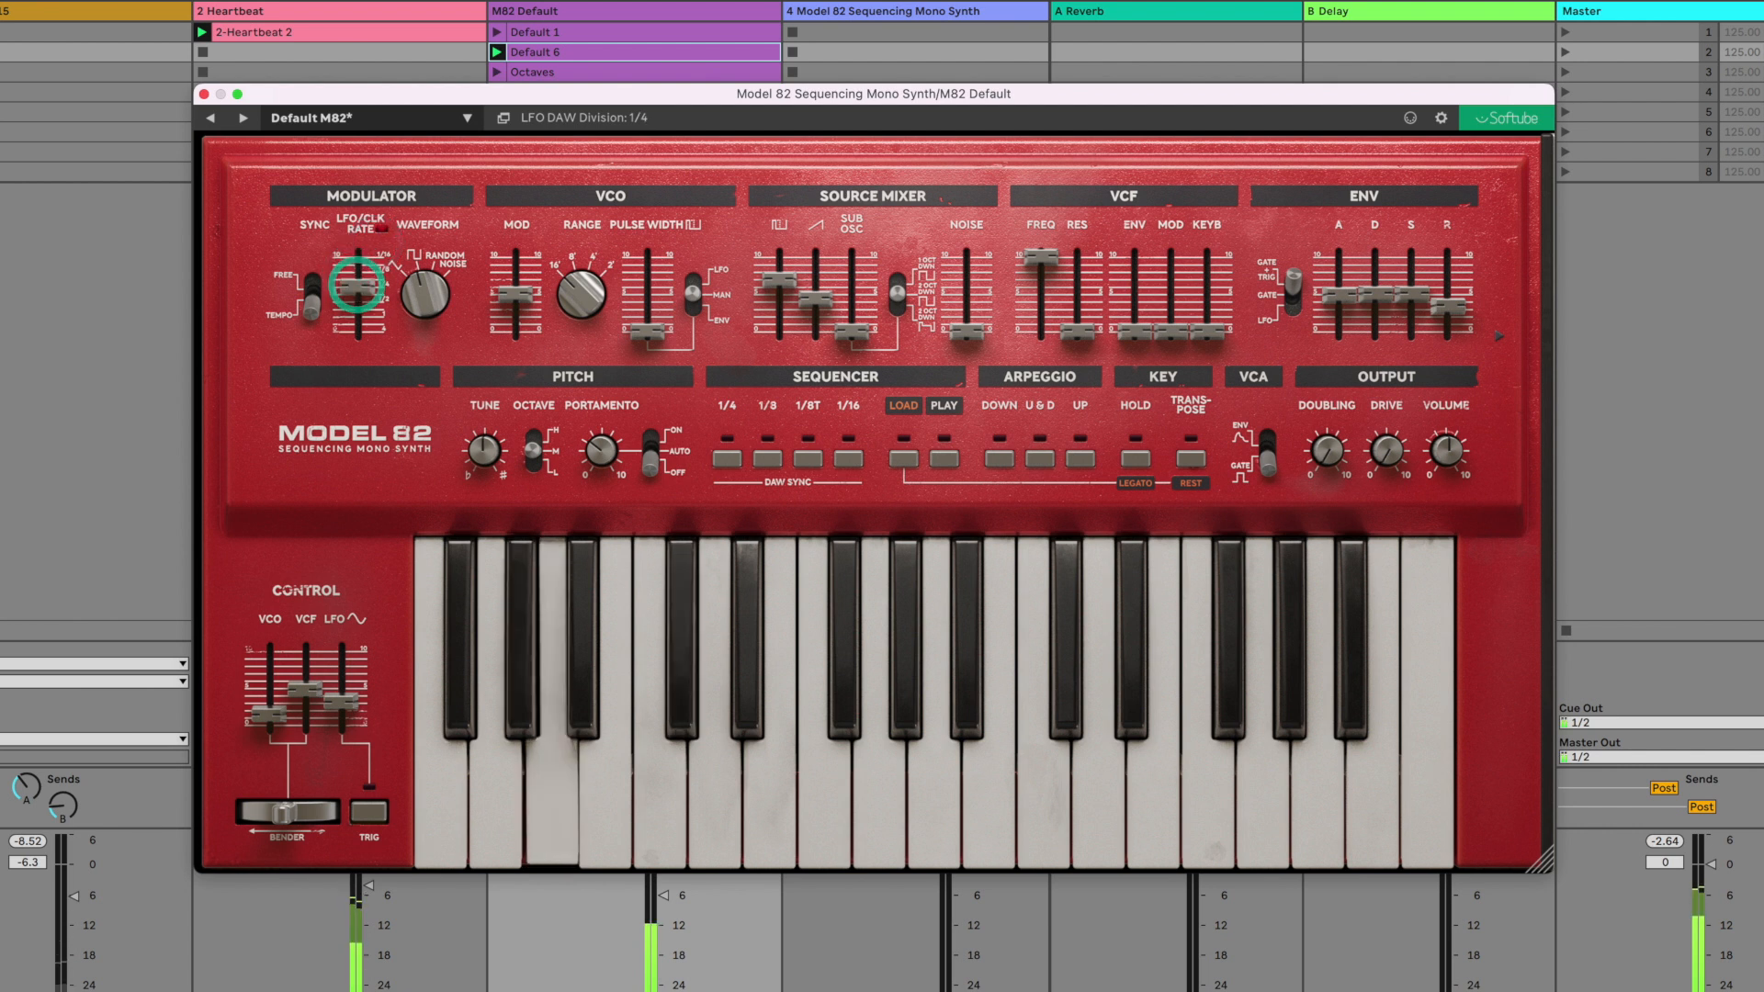
pyautogui.moveTo(356, 287); pyautogui.dragTo(357, 273)
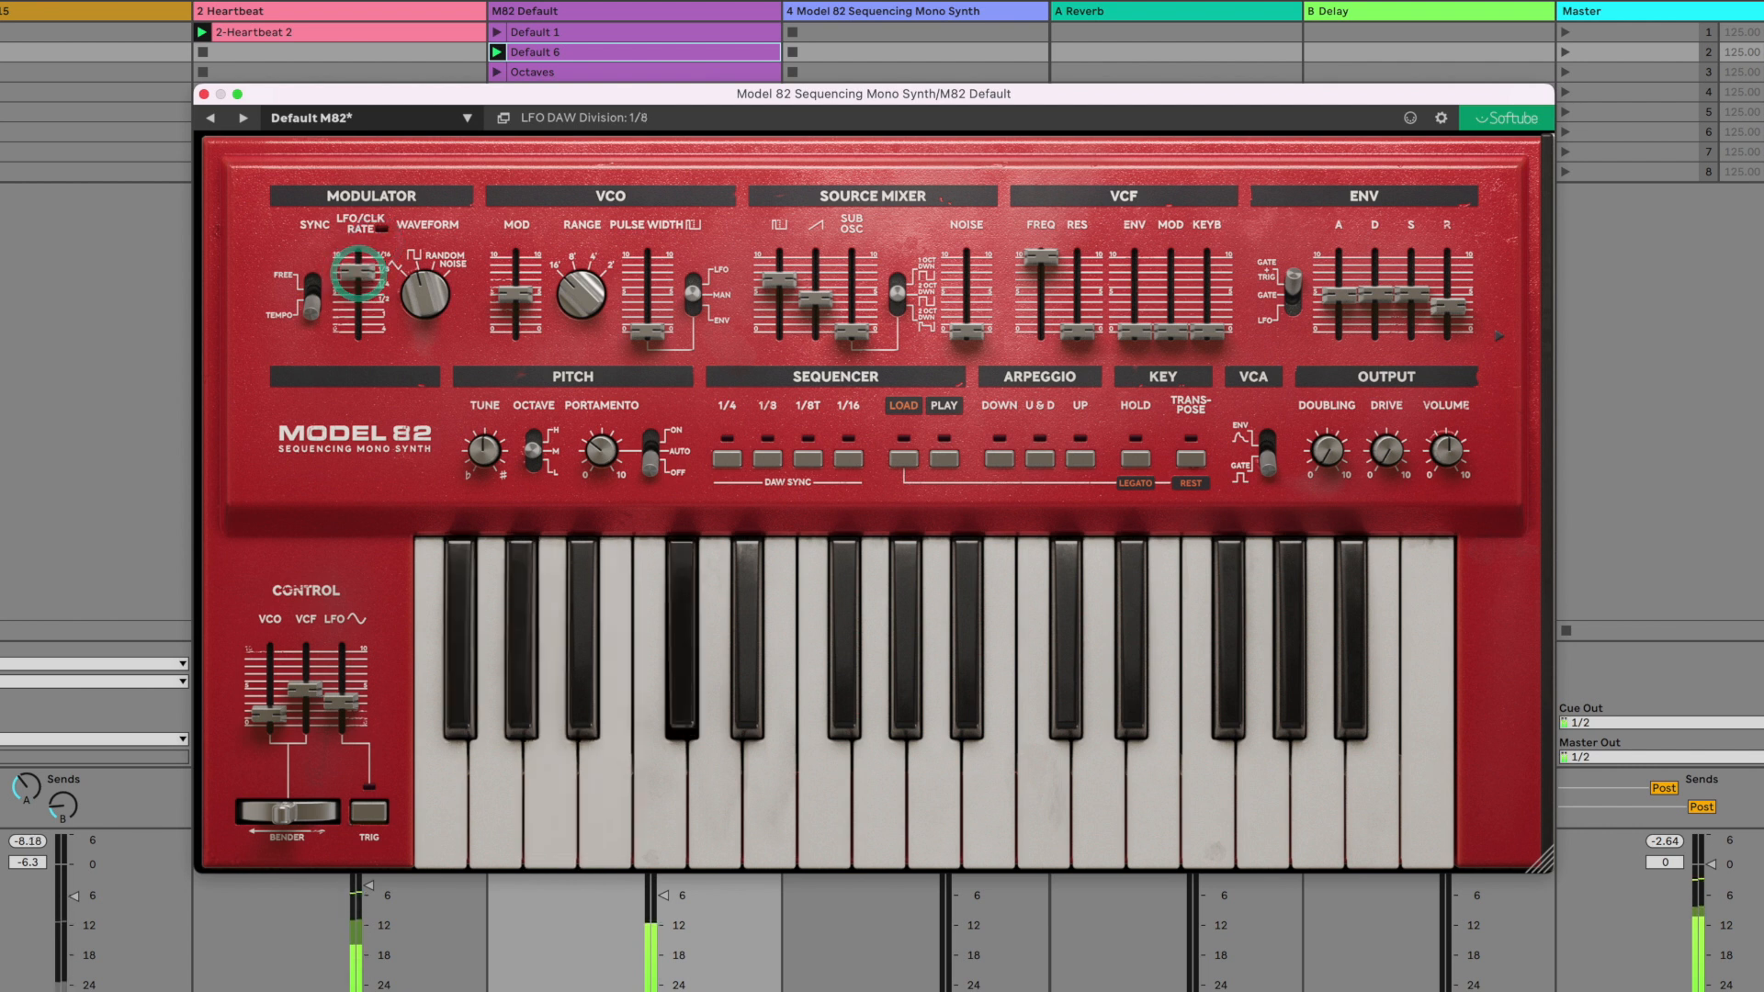
pyautogui.click(358, 287)
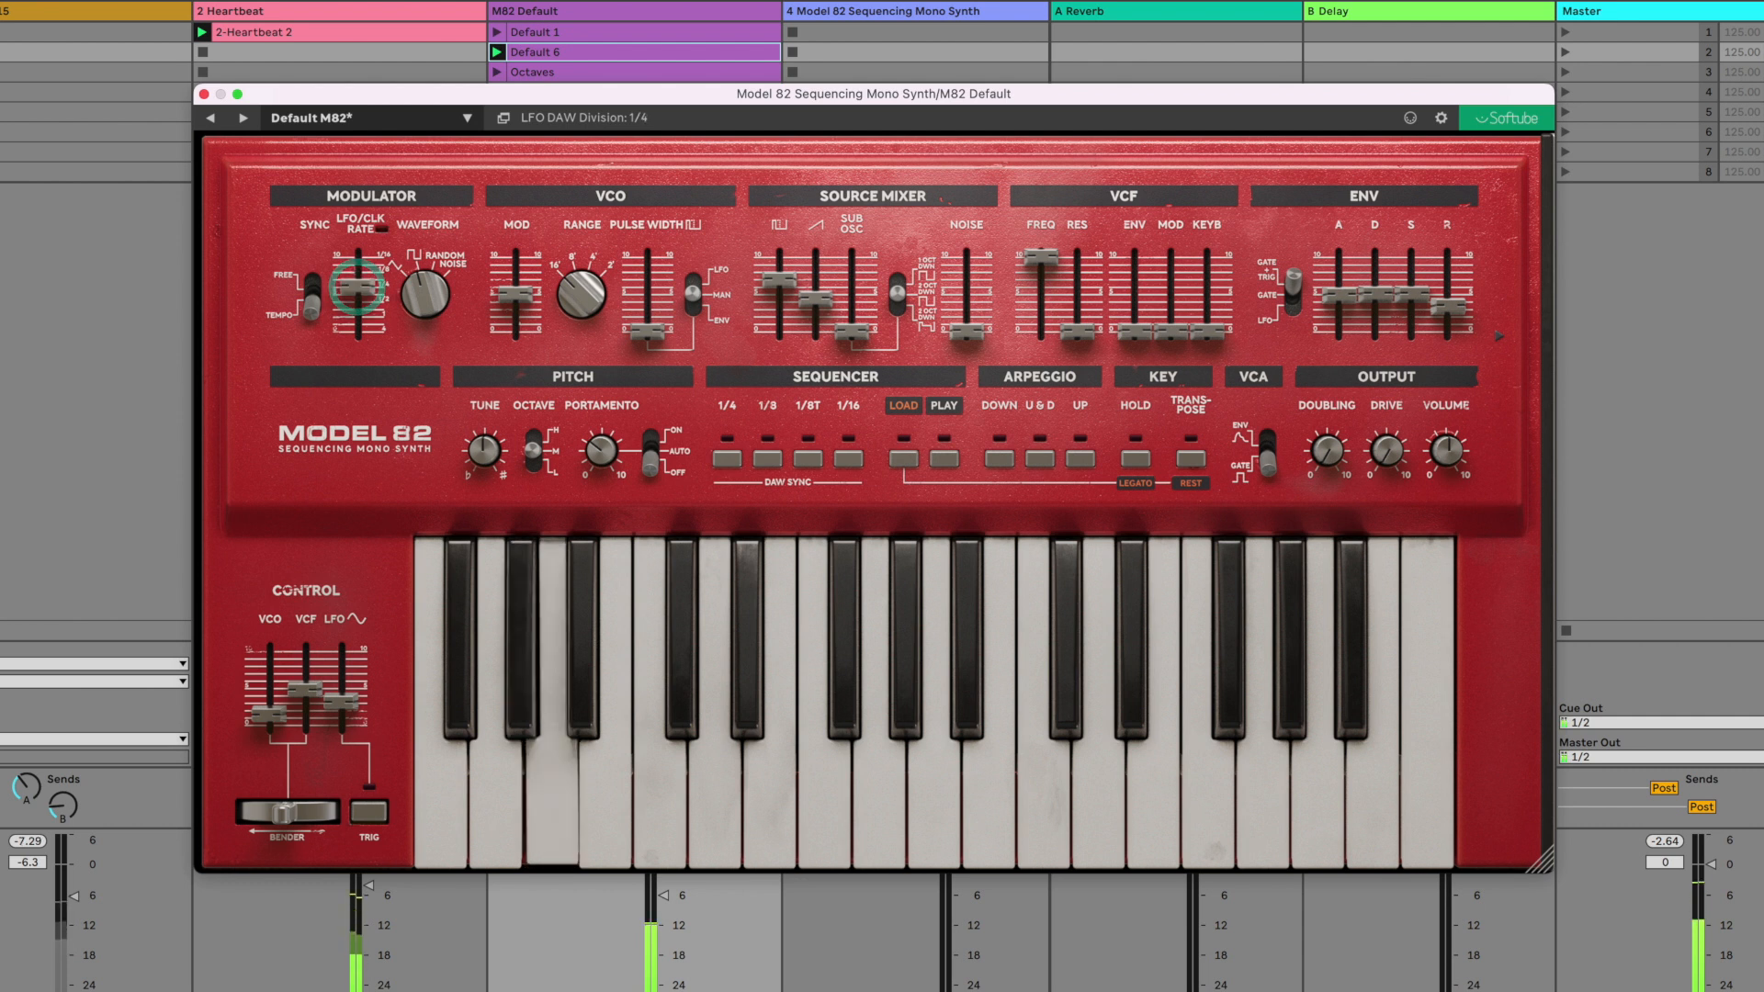
pyautogui.moveTo(357, 287); pyautogui.dragTo(357, 273)
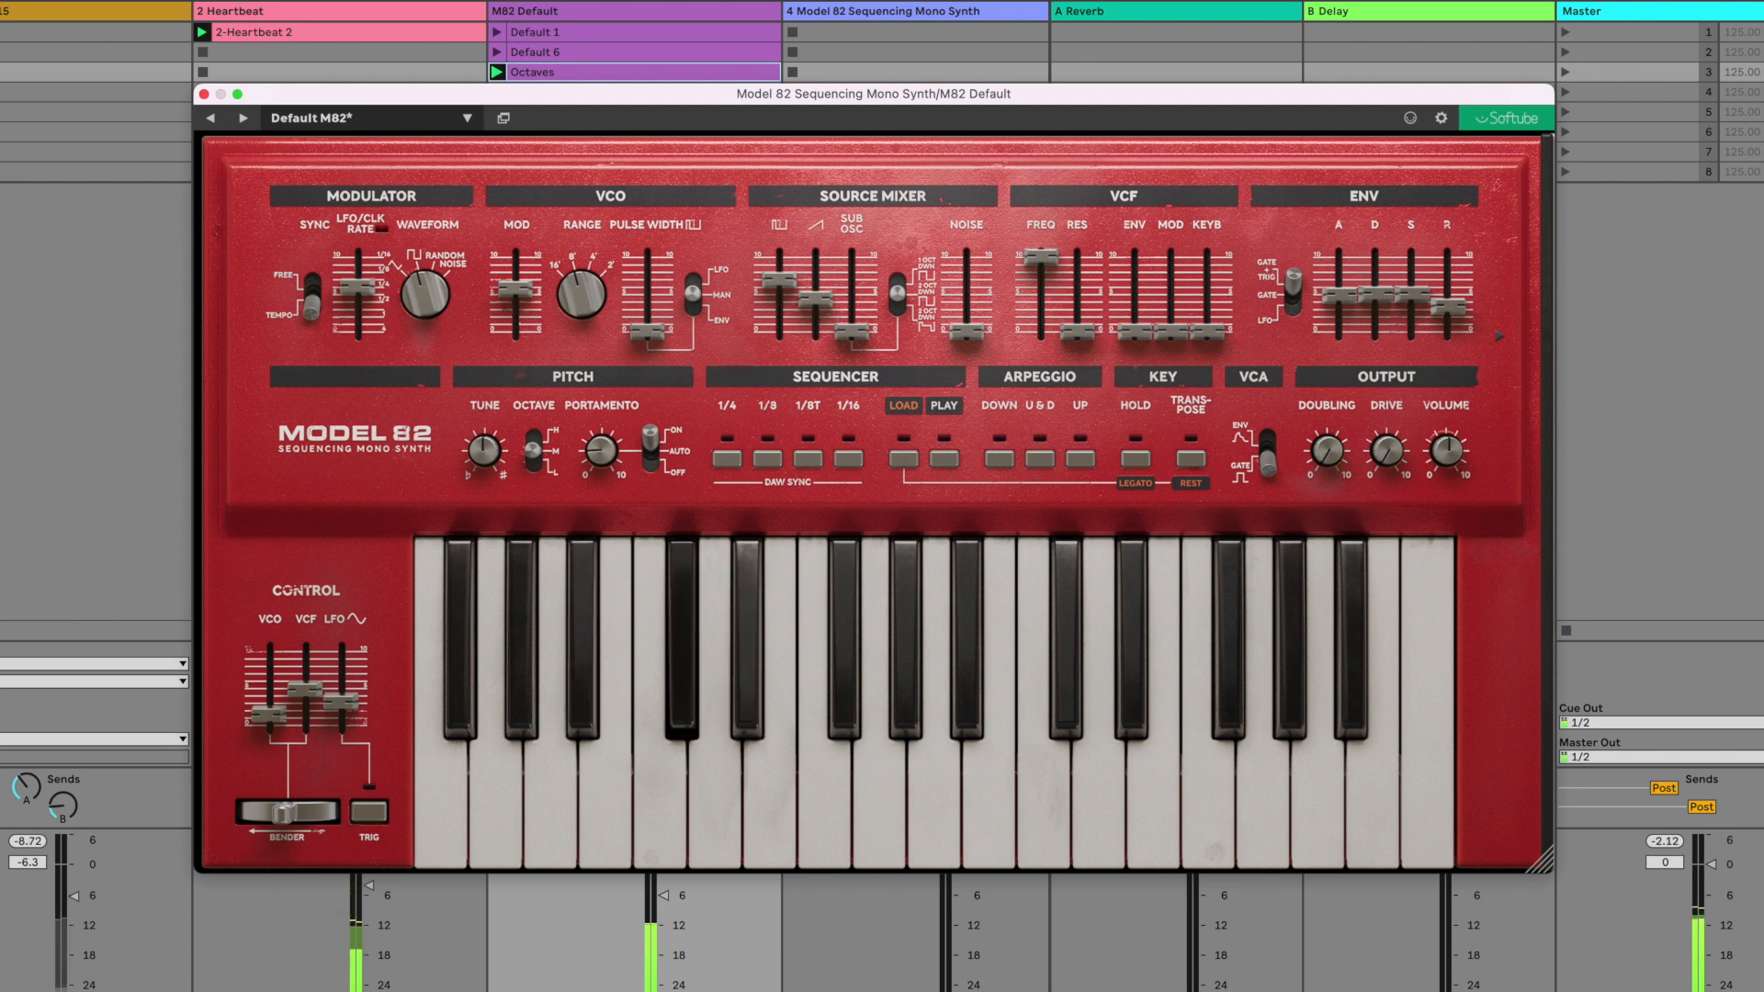
# - Set the sub oscillator to one octave down and raise its level to about 8.36
pyautogui.moveTo(898, 280); pyautogui.dragTo(900, 267)
pyautogui.moveTo(846, 330); pyautogui.dragTo(872, 265)
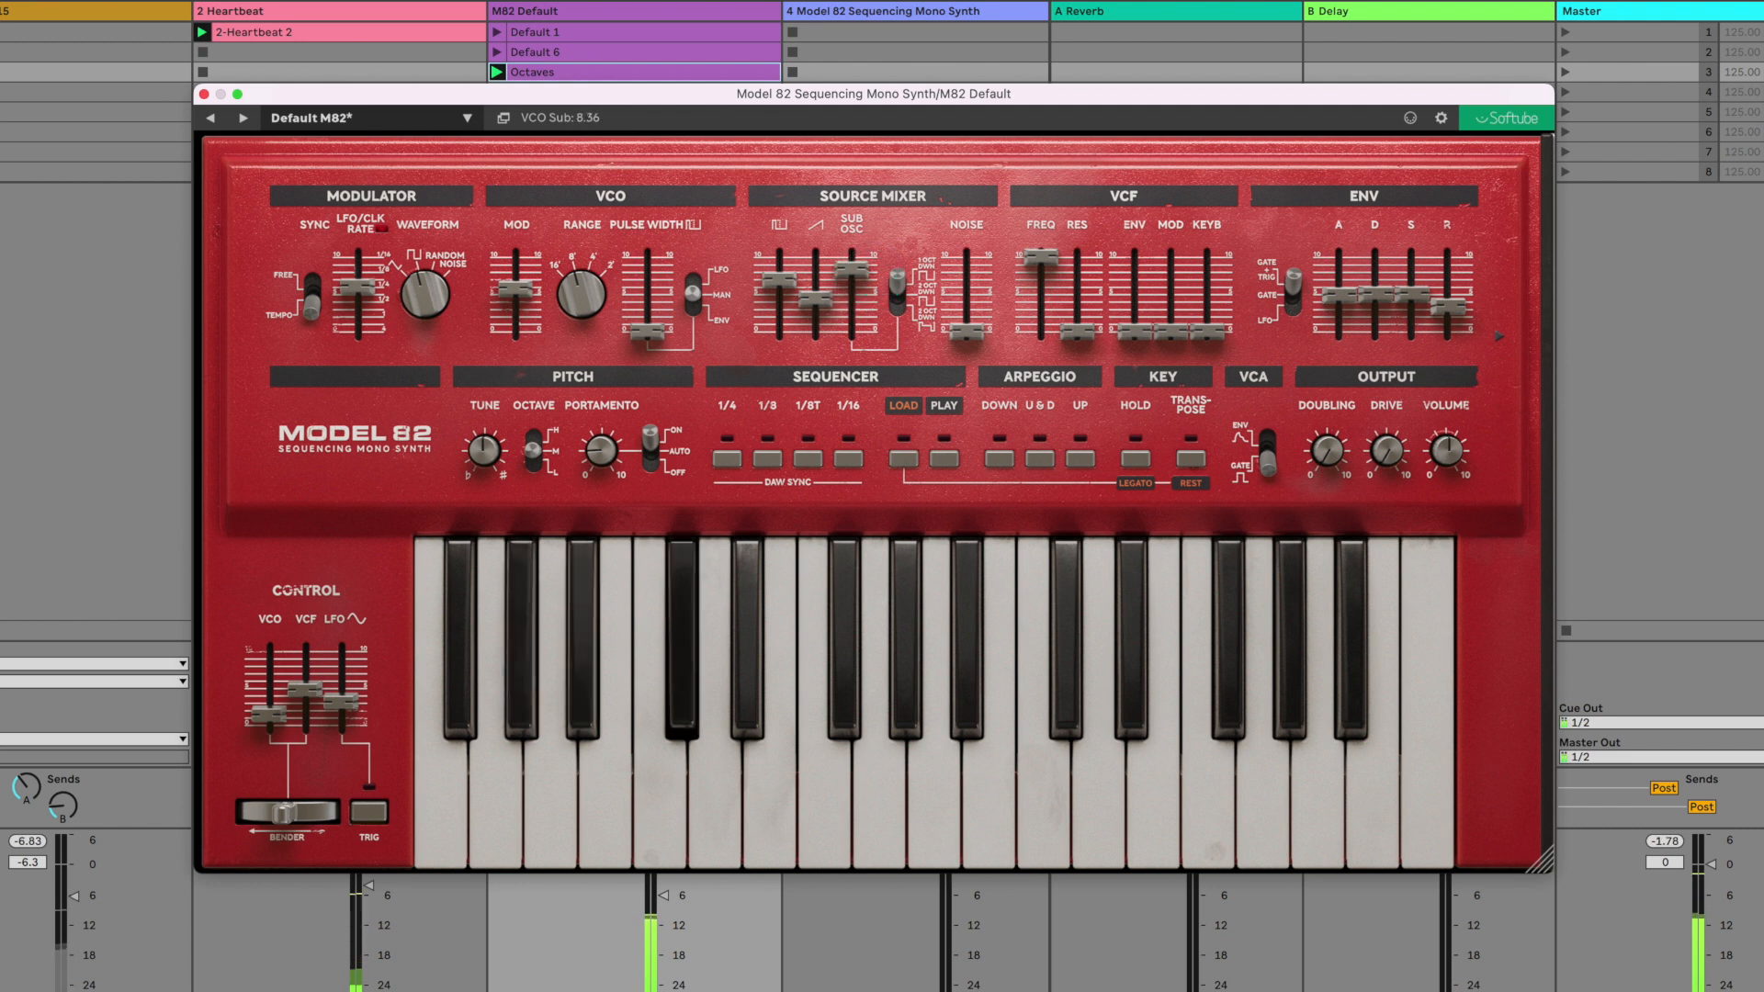
# - Cycle the sub octave through -2 and -2p, return it to one octave down, and lower the sawtooth to about 2.86
pyautogui.click(898, 294)
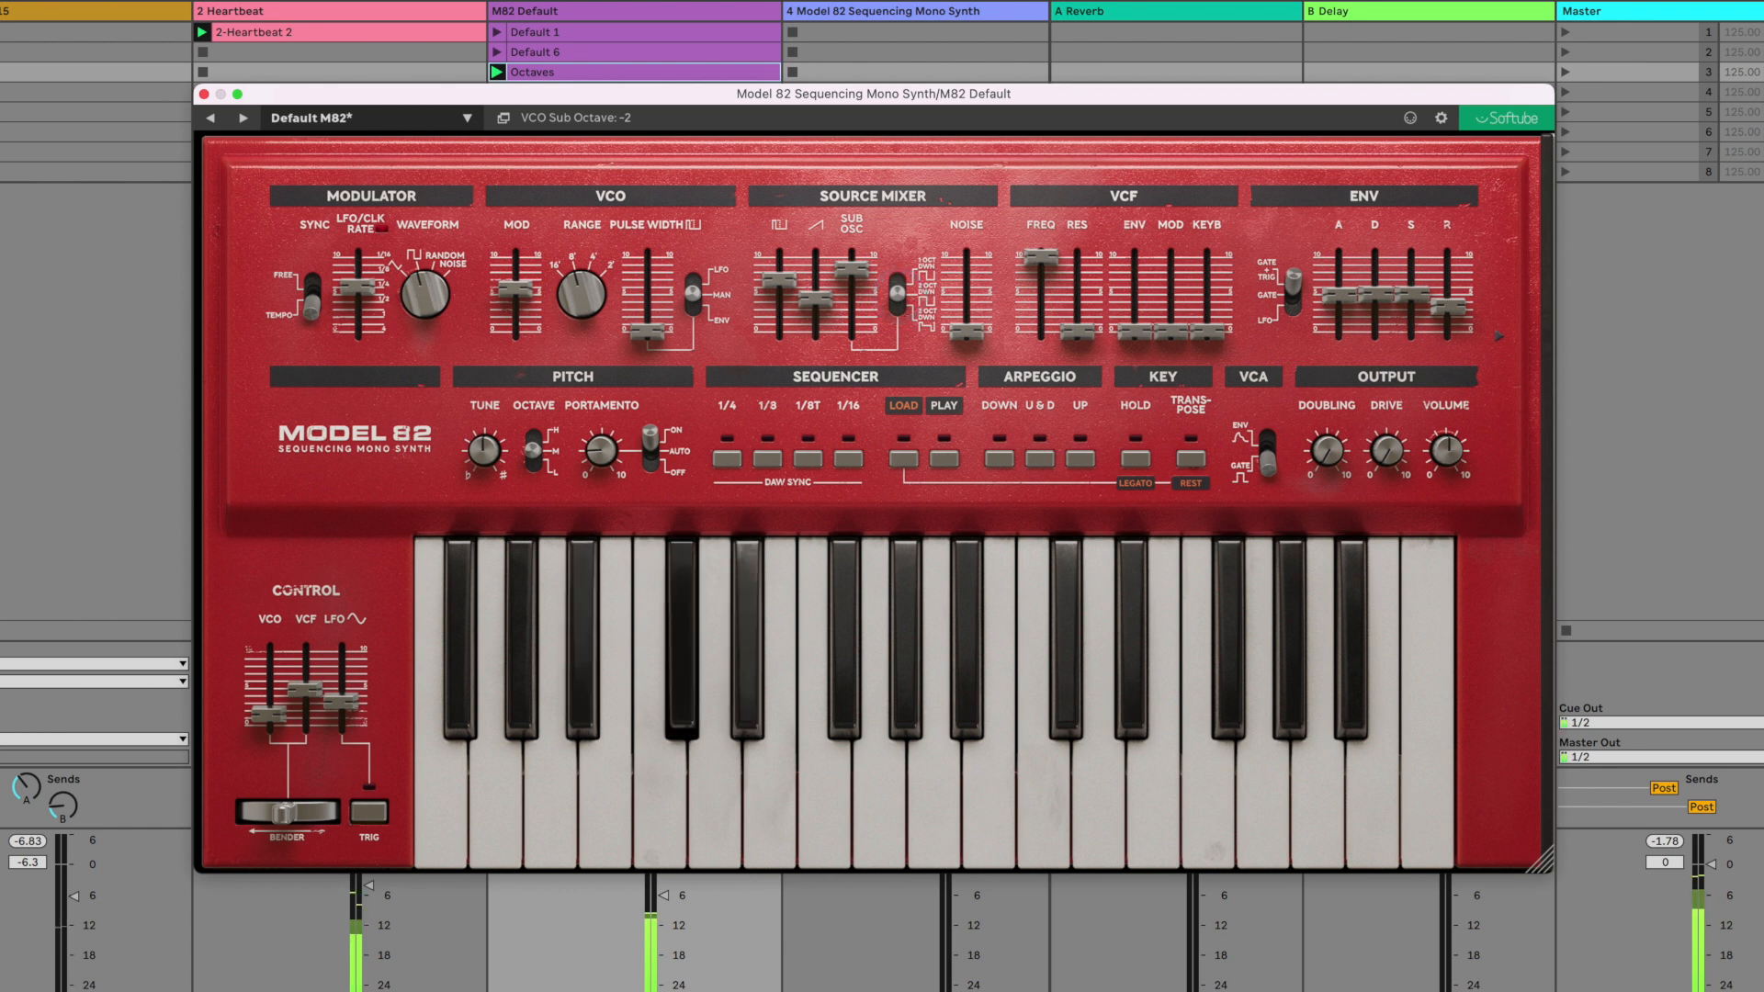
pyautogui.moveTo(897, 314); pyautogui.dragTo(892, 342)
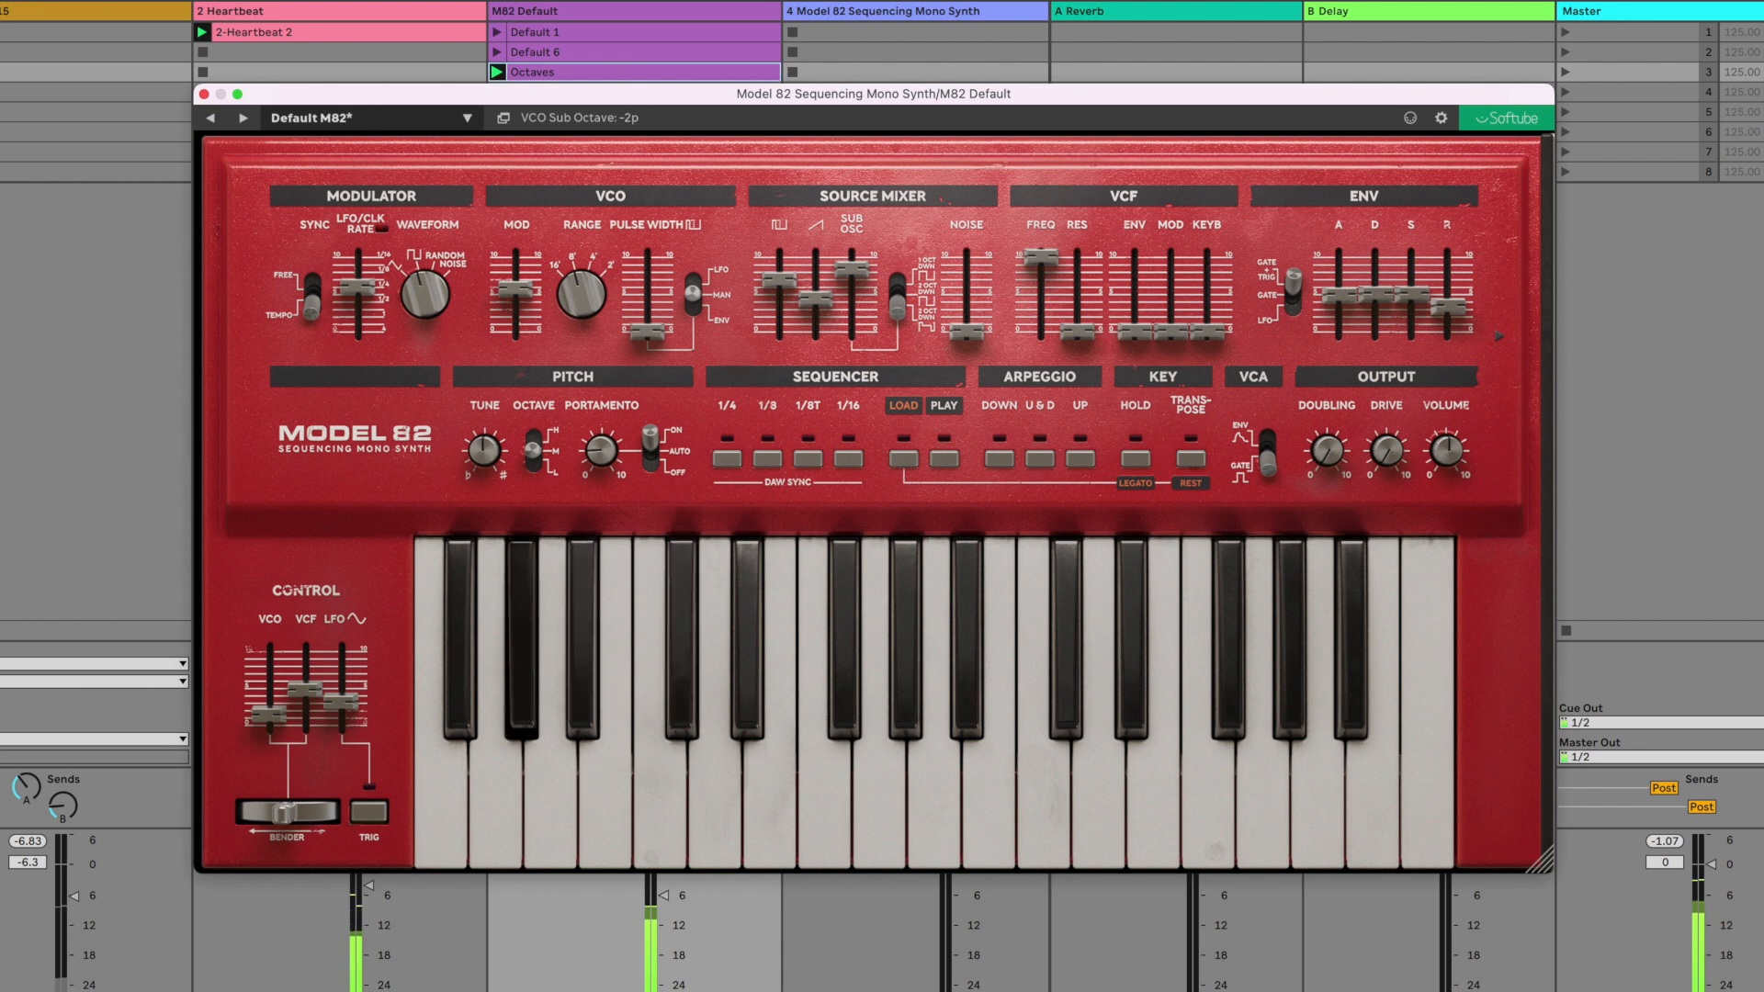
pyautogui.click(899, 311)
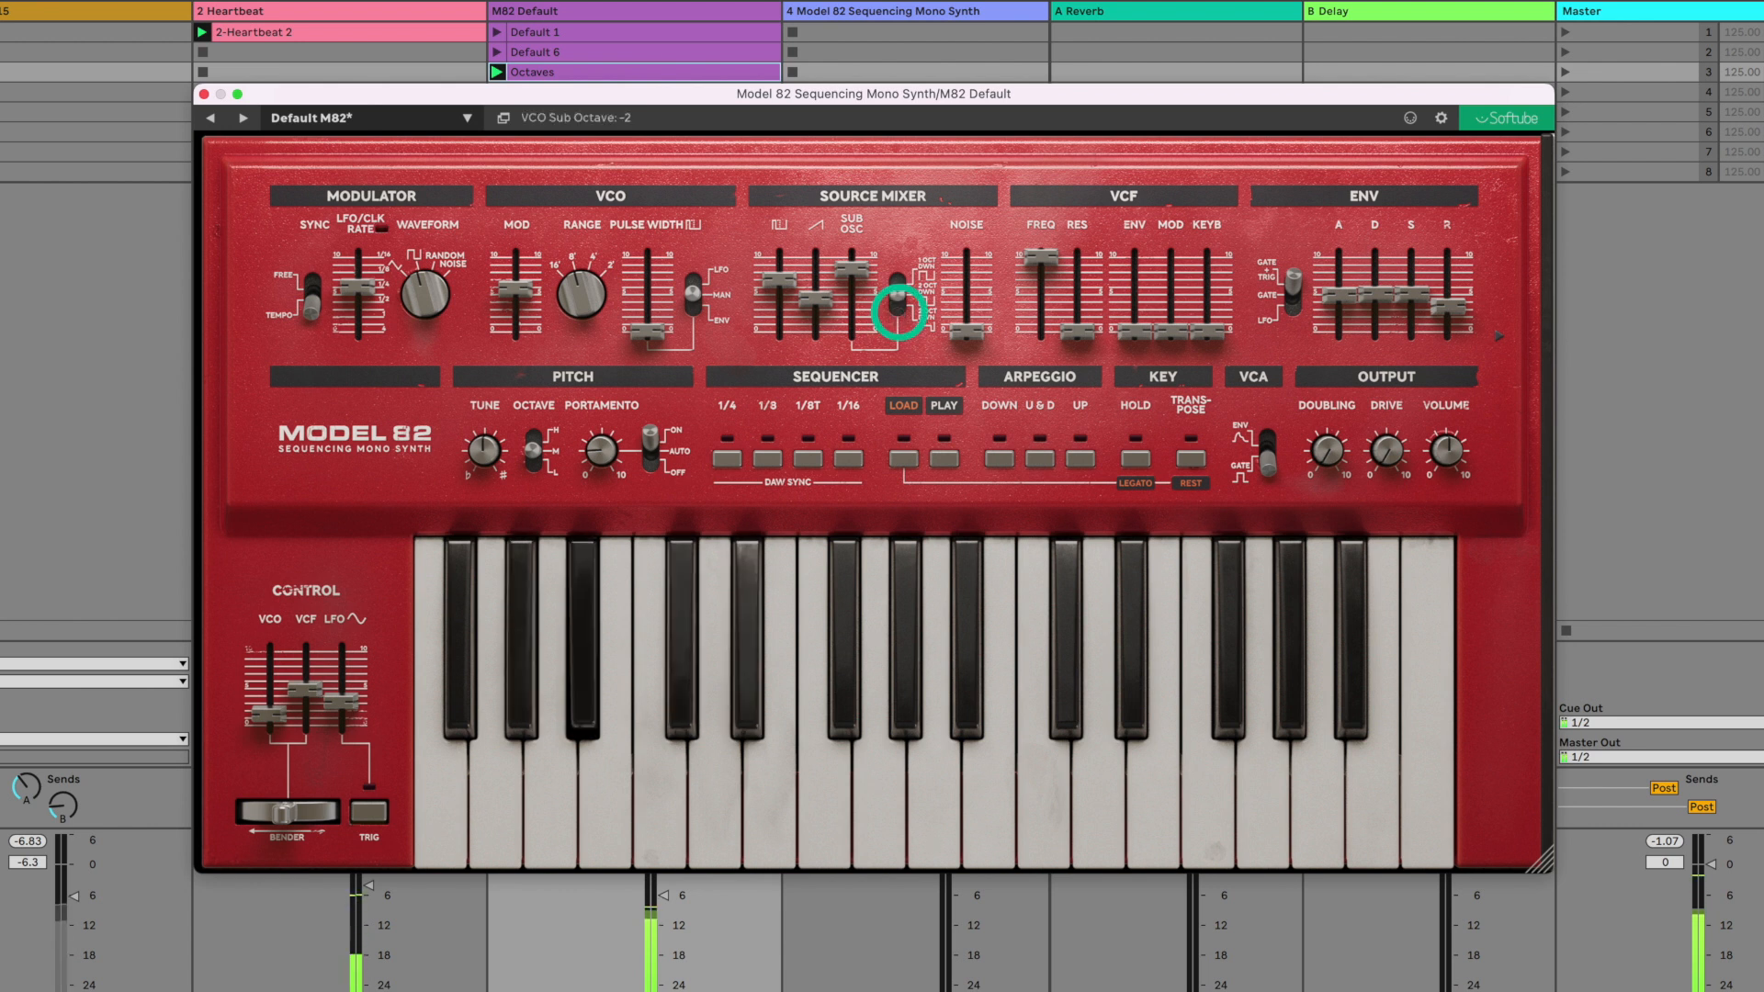
pyautogui.moveTo(899, 300); pyautogui.dragTo(808, 306)
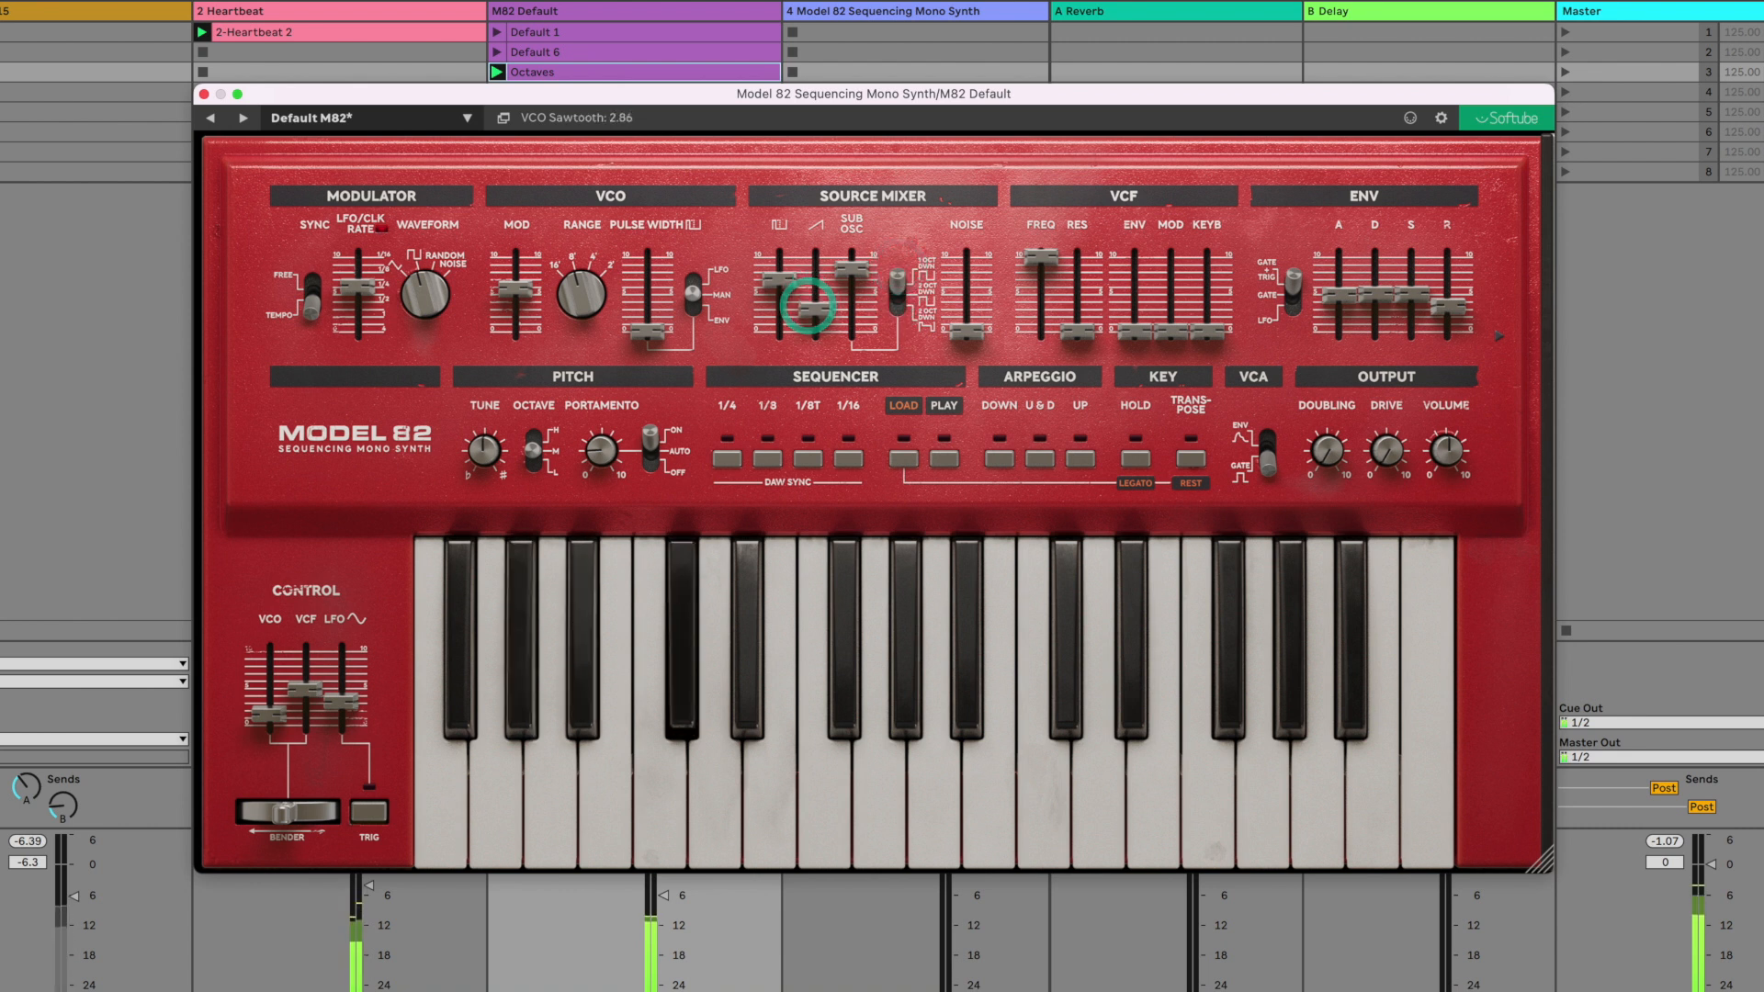
# - Set the LFO to free-running with the random waveform and a rate of 4.43, and apply about mid-range VCO modulation
pyautogui.moveTo(514, 289); pyautogui.dragTo(485, 397)
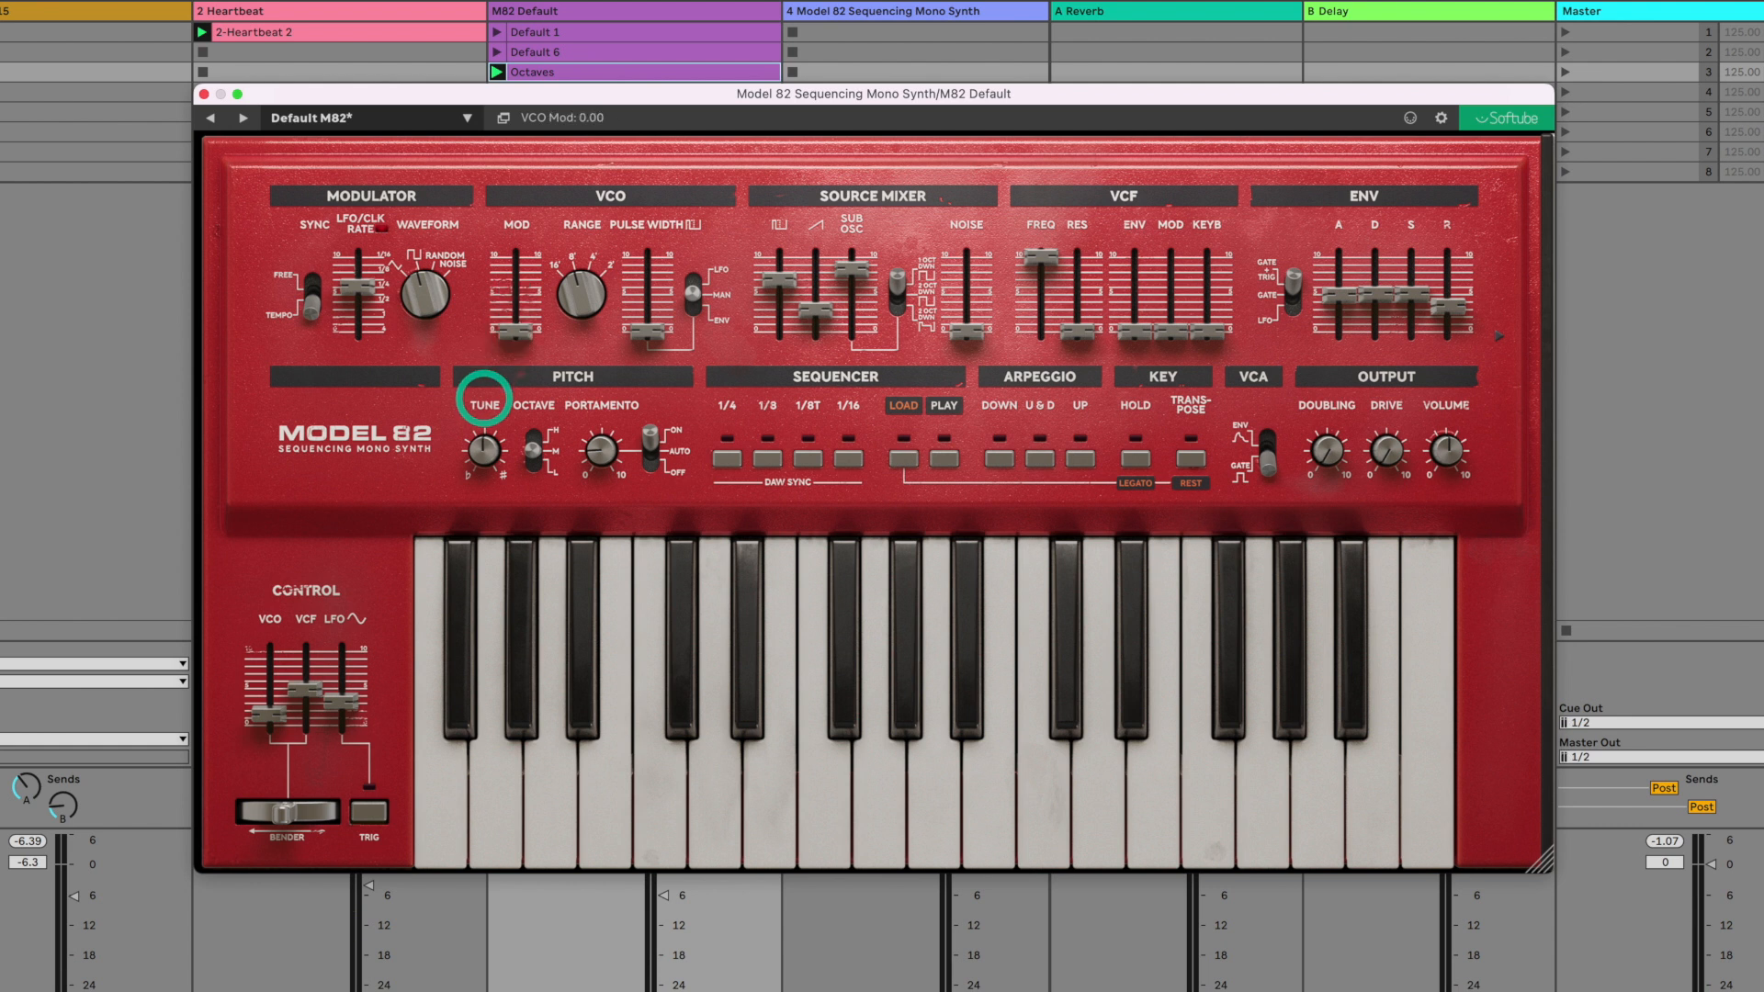
pyautogui.click(310, 289)
pyautogui.moveTo(424, 257); pyautogui.dragTo(422, 252)
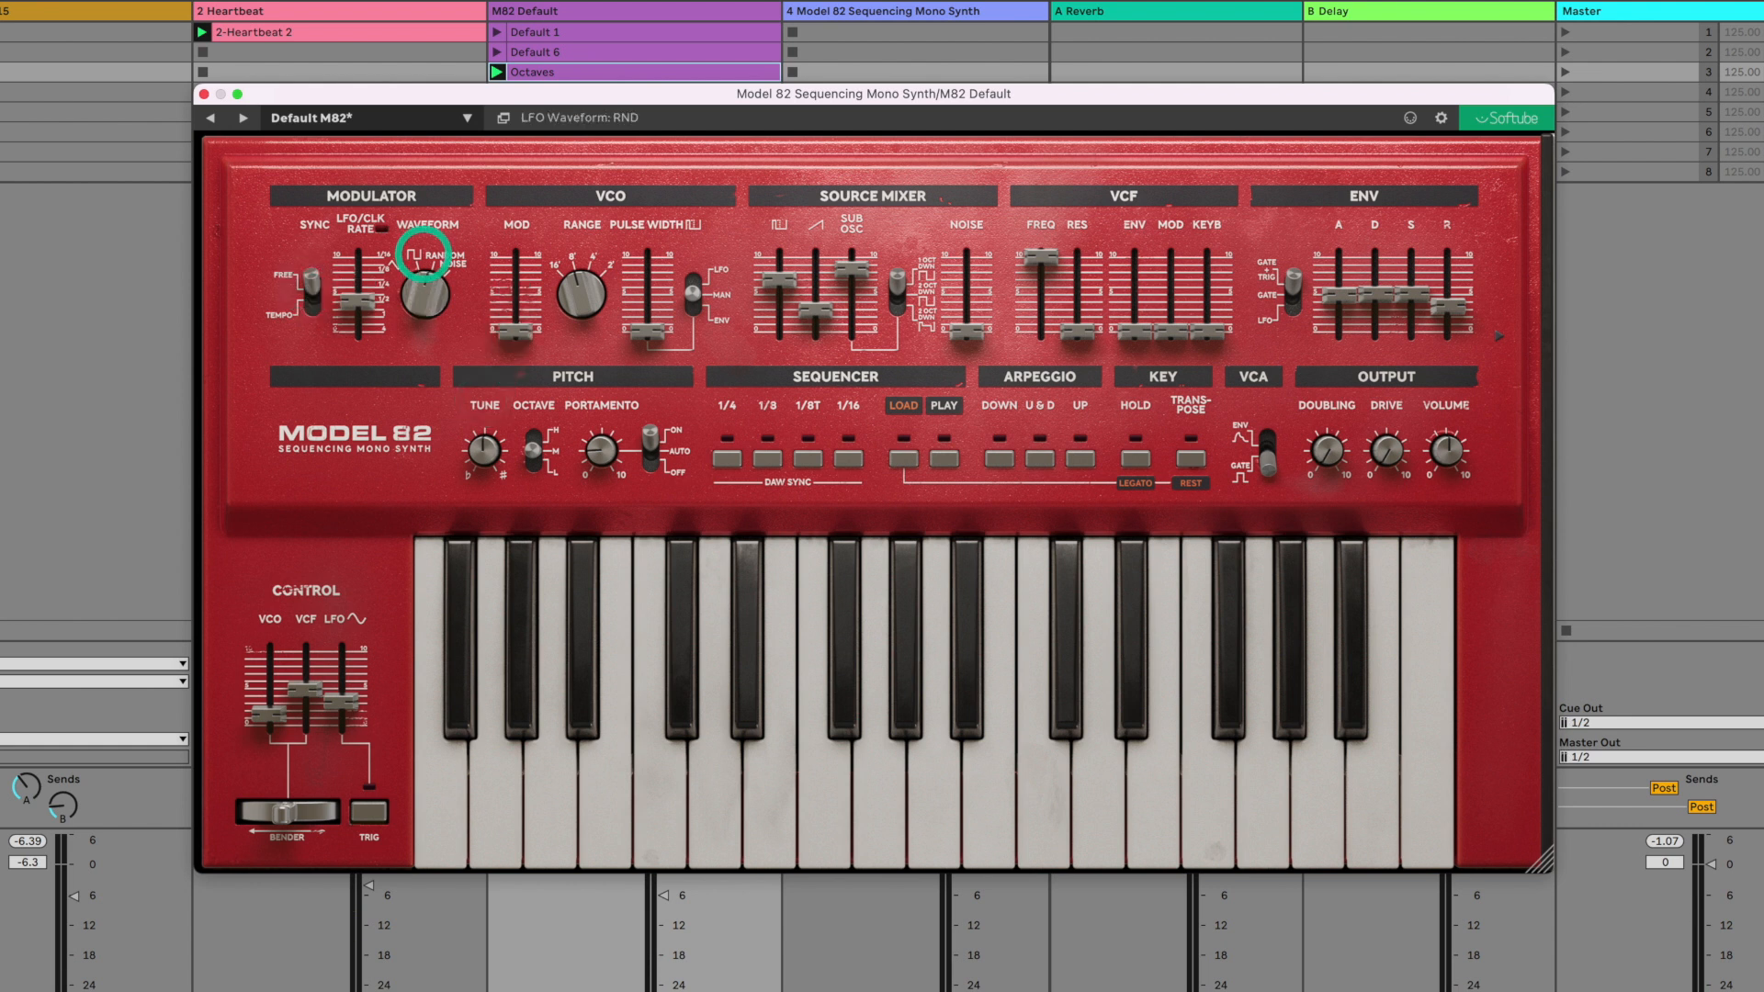
pyautogui.moveTo(511, 346); pyautogui.dragTo(544, 287)
pyautogui.moveTo(362, 300); pyautogui.dragTo(362, 304)
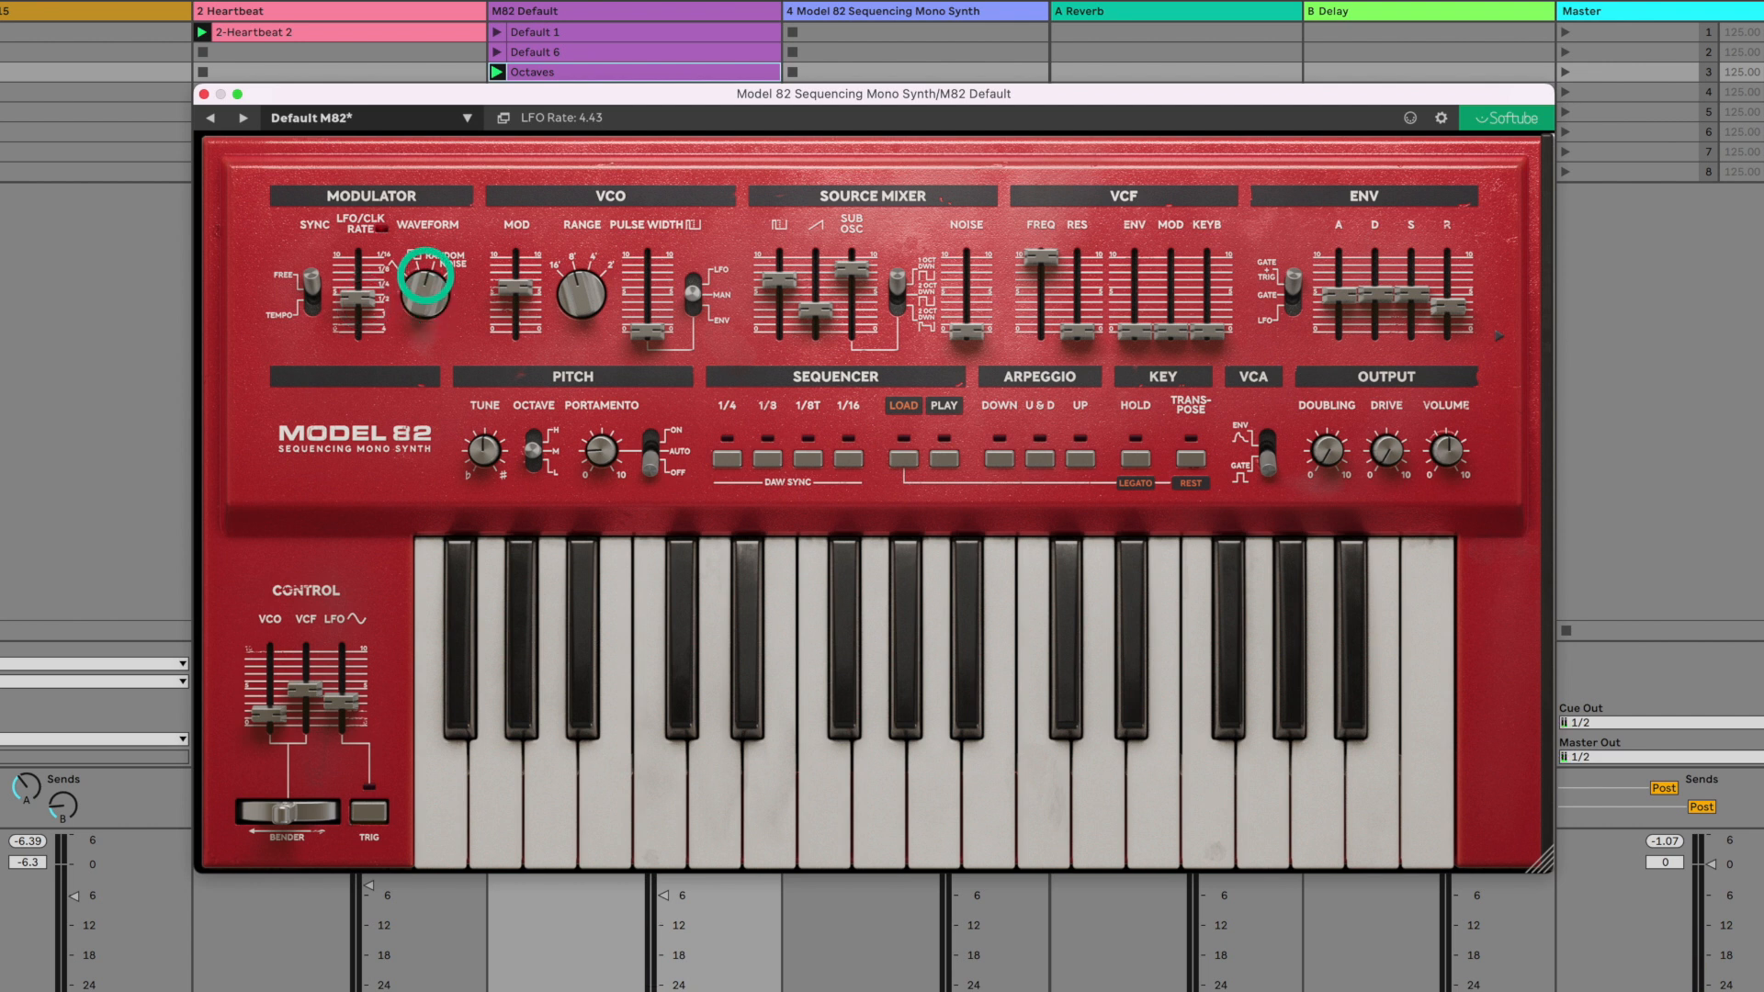
pyautogui.moveTo(514, 287)
pyautogui.mouseDown()
pyautogui.moveTo(505, 338)
pyautogui.moveTo(523, 301)
pyautogui.mouseUp()
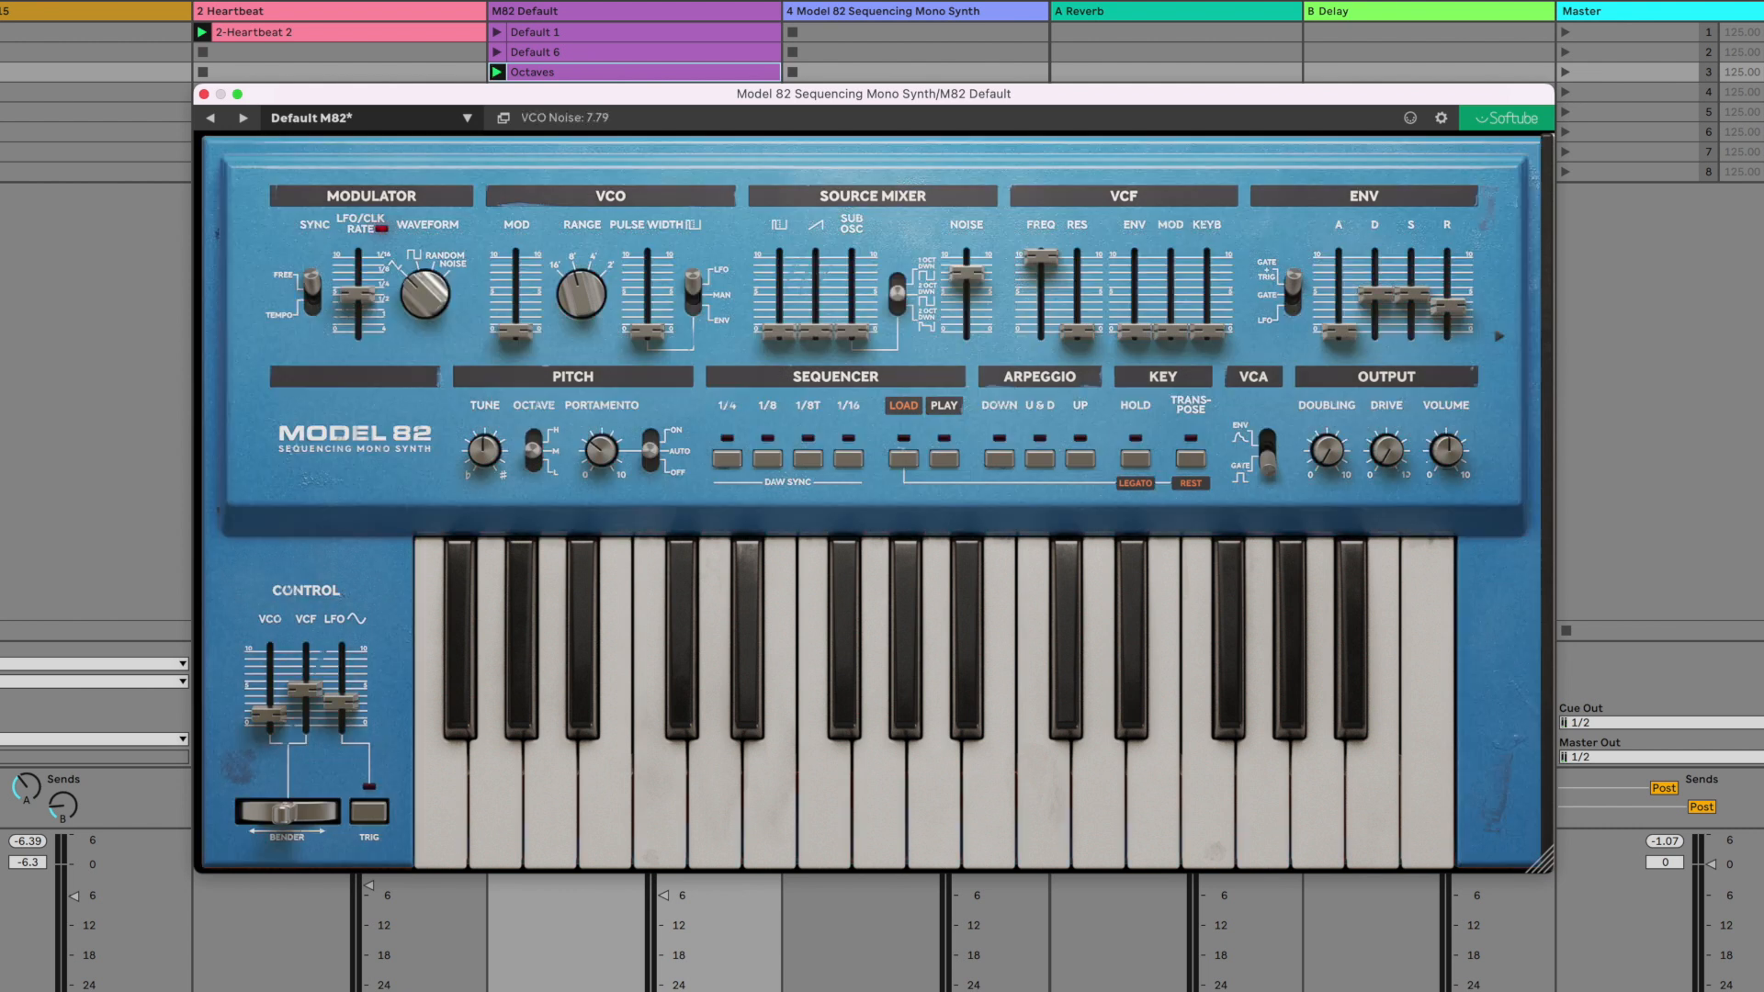
# - Adjust the filter frequency to about 8.29 and raise the filter resonance well above mid-range
pyautogui.click(1048, 260)
pyautogui.moveTo(1047, 260)
pyautogui.mouseDown()
pyautogui.moveTo(1038, 308)
pyautogui.moveTo(1061, 271)
pyautogui.mouseUp()
pyautogui.moveTo(1080, 333); pyautogui.dragTo(1061, 290)
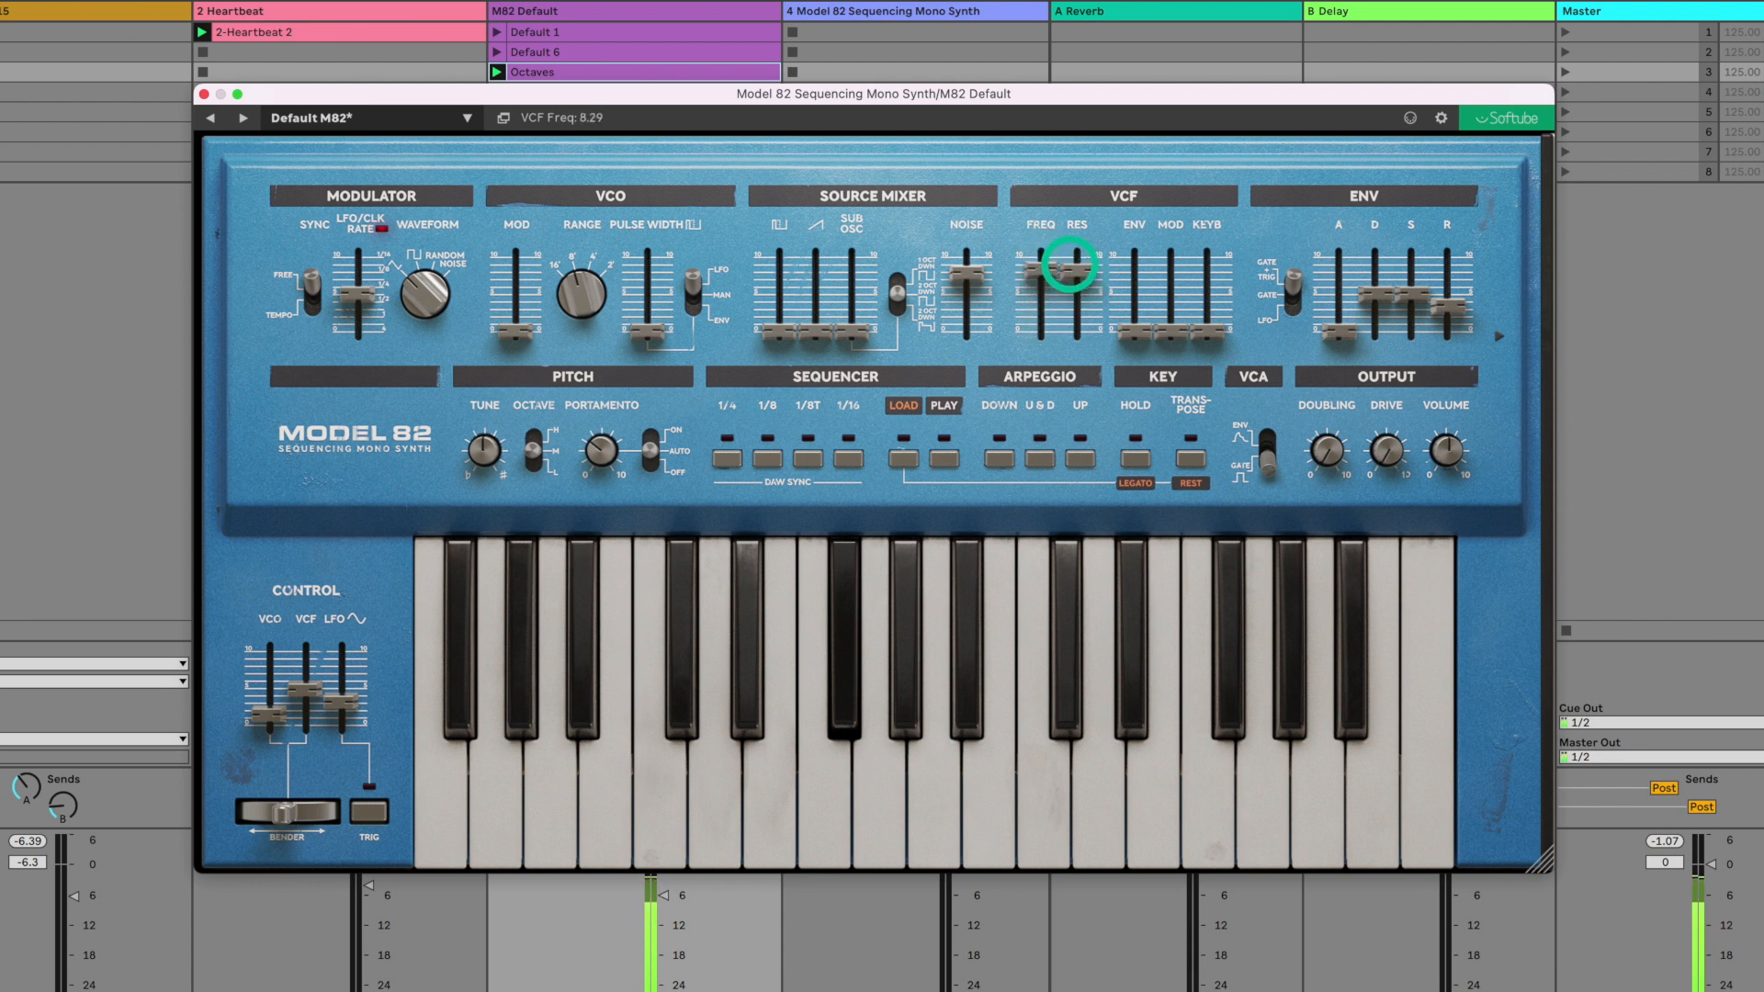
# - Lower the noise level to 0, raise the resonance slightly and sweep the filter frequency, leaving it around mid-range
pyautogui.moveTo(966, 273); pyautogui.dragTo(960, 404)
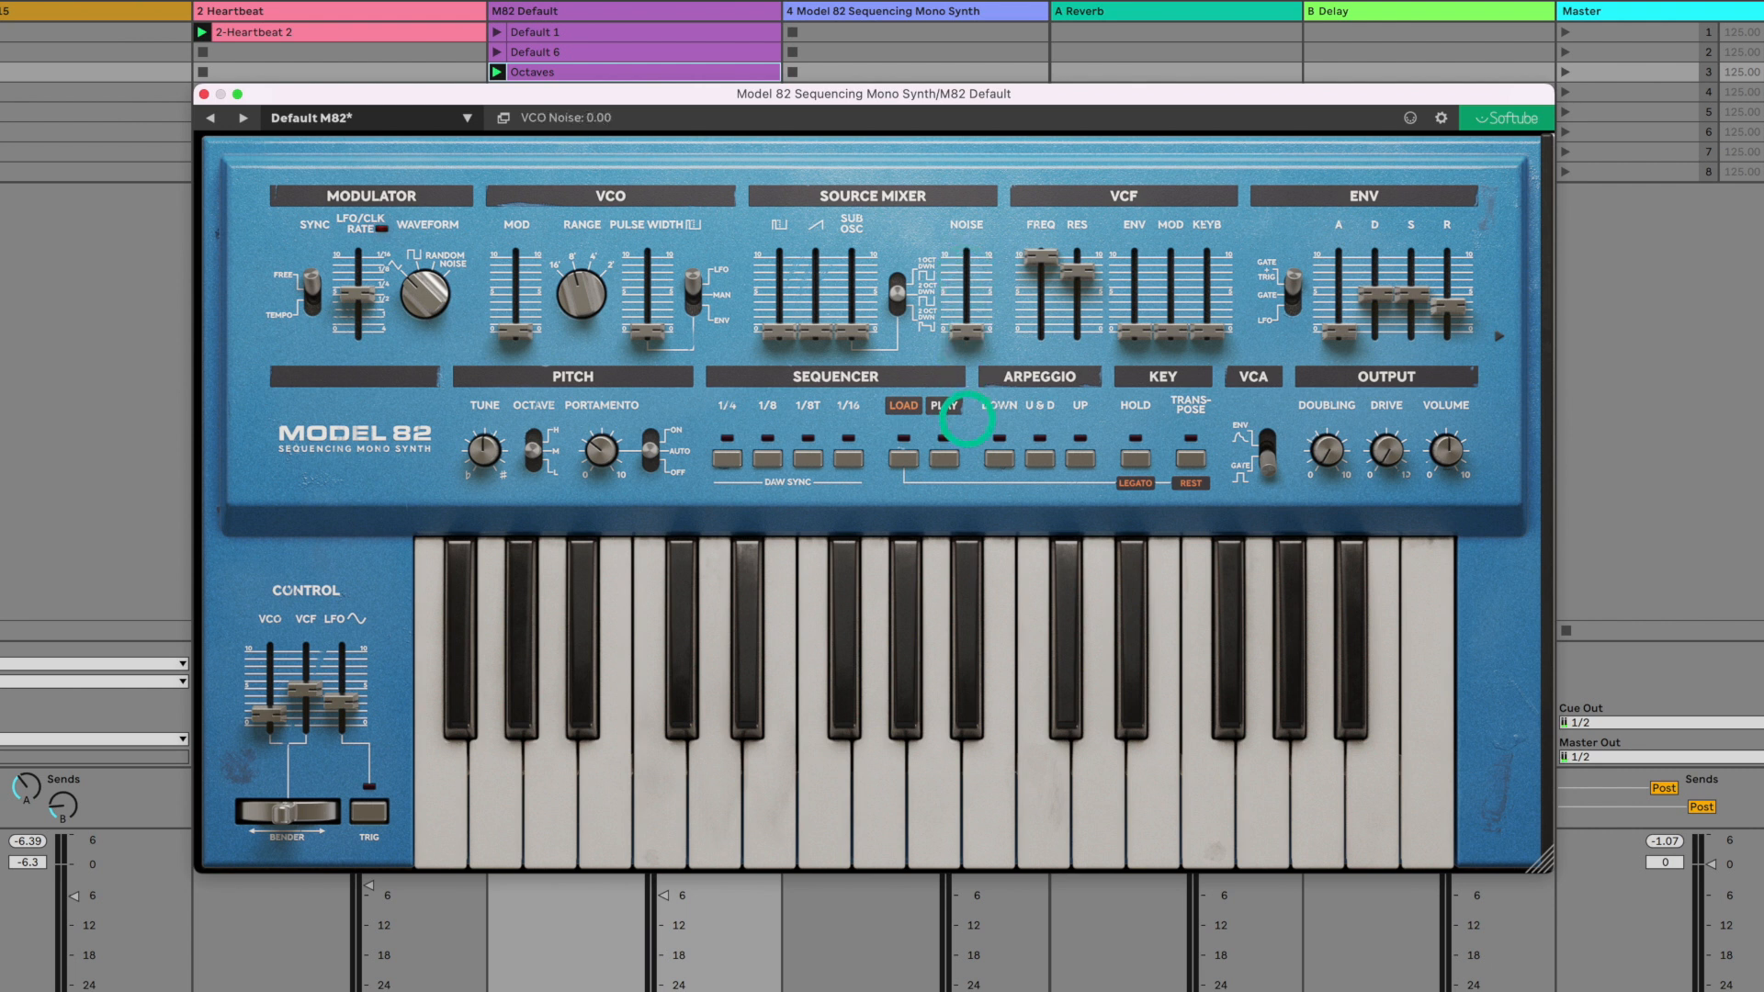
pyautogui.moveTo(1077, 270); pyautogui.dragTo(1080, 264)
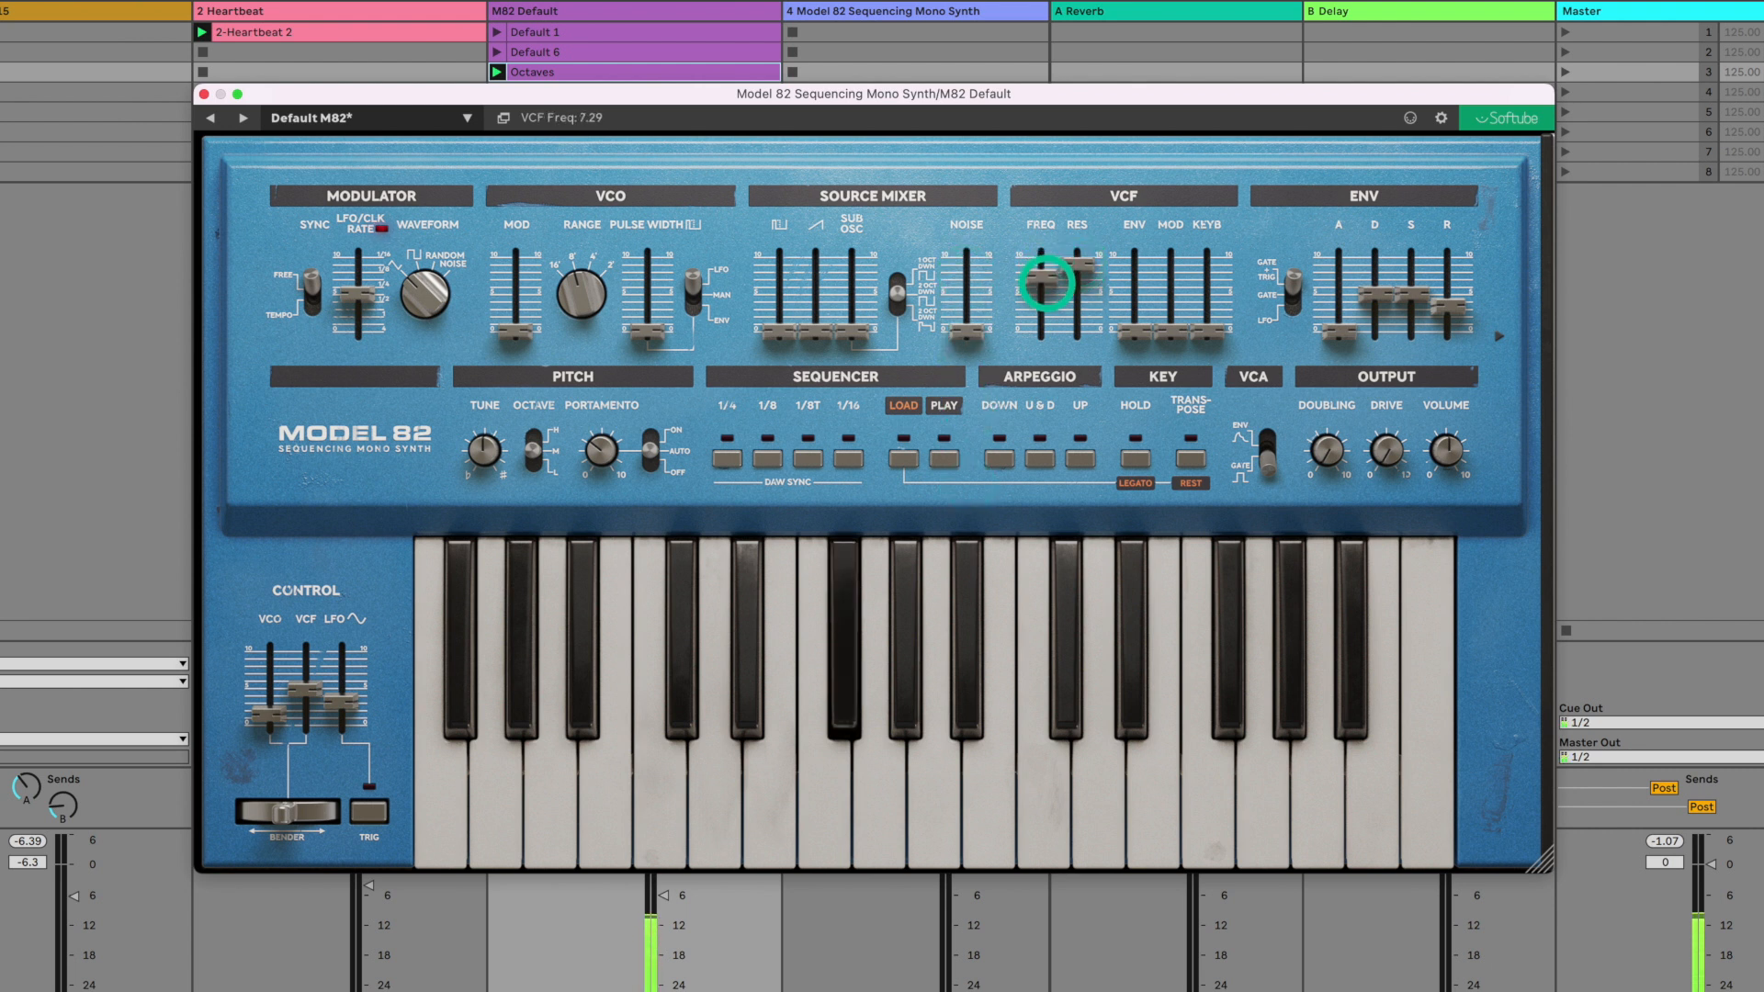
pyautogui.moveTo(1046, 294); pyautogui.dragTo(1046, 257)
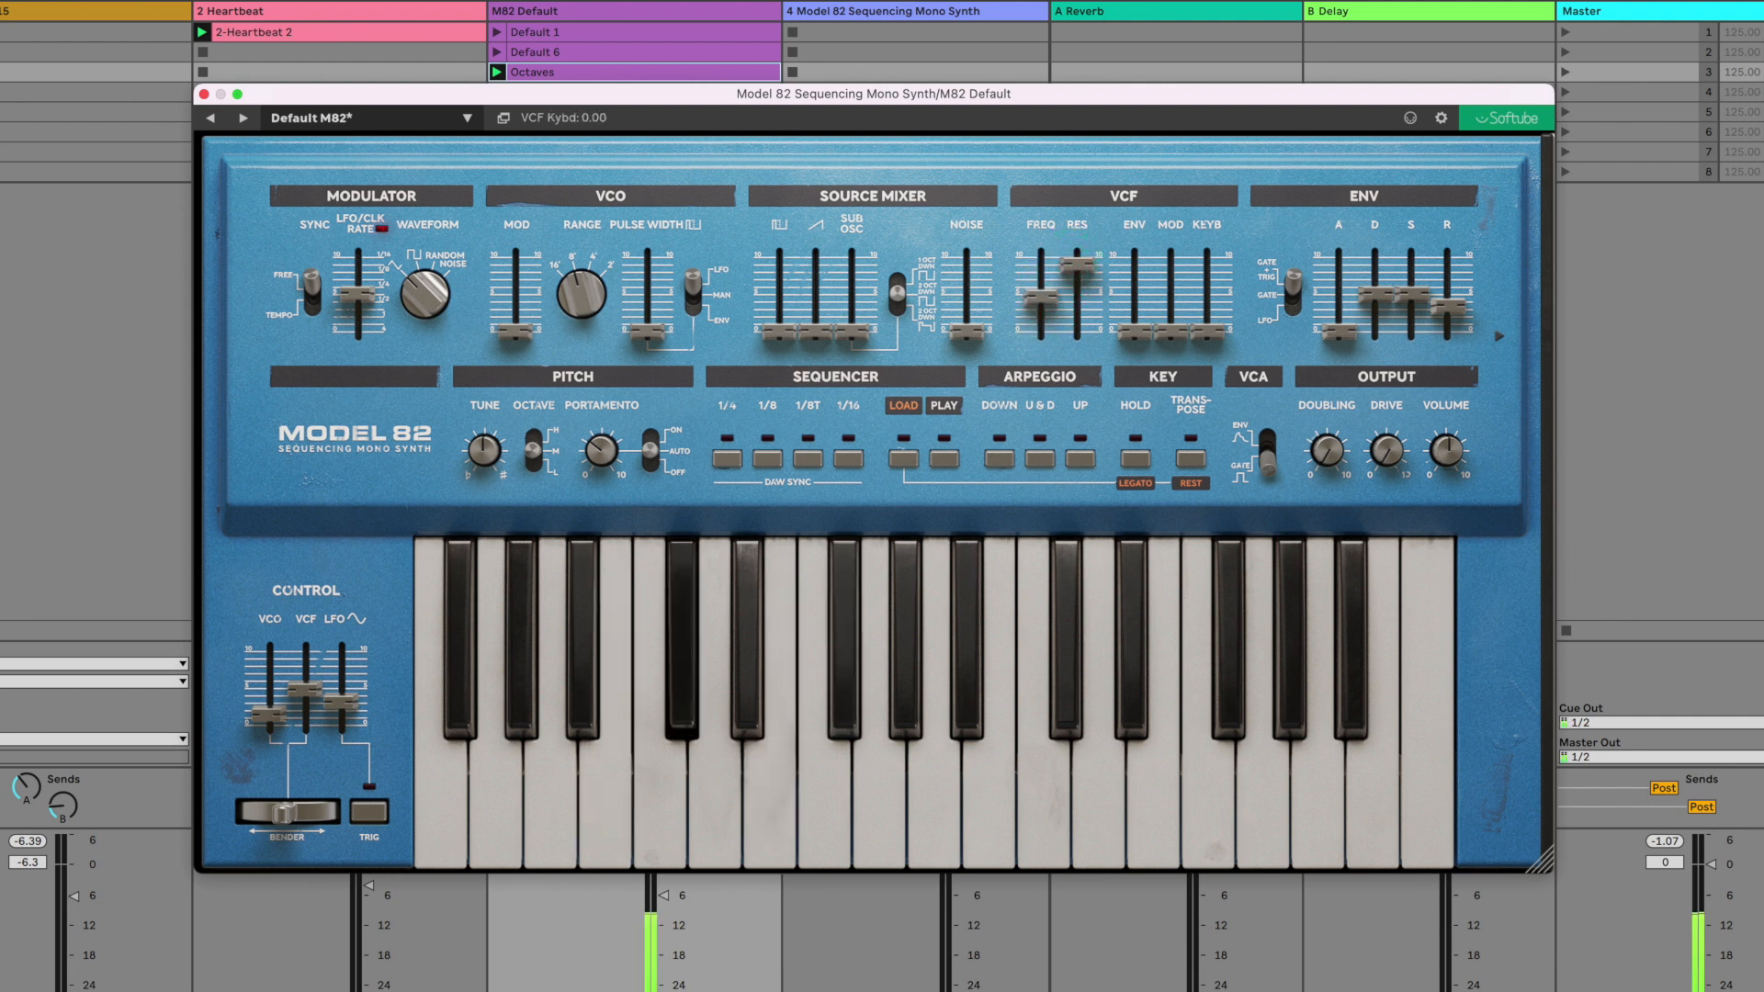
# - Raise the filter keyboard tracking to 10 and keep the octave switch at M
pyautogui.click(1208, 326)
pyautogui.moveTo(1208, 326); pyautogui.dragTo(1208, 258)
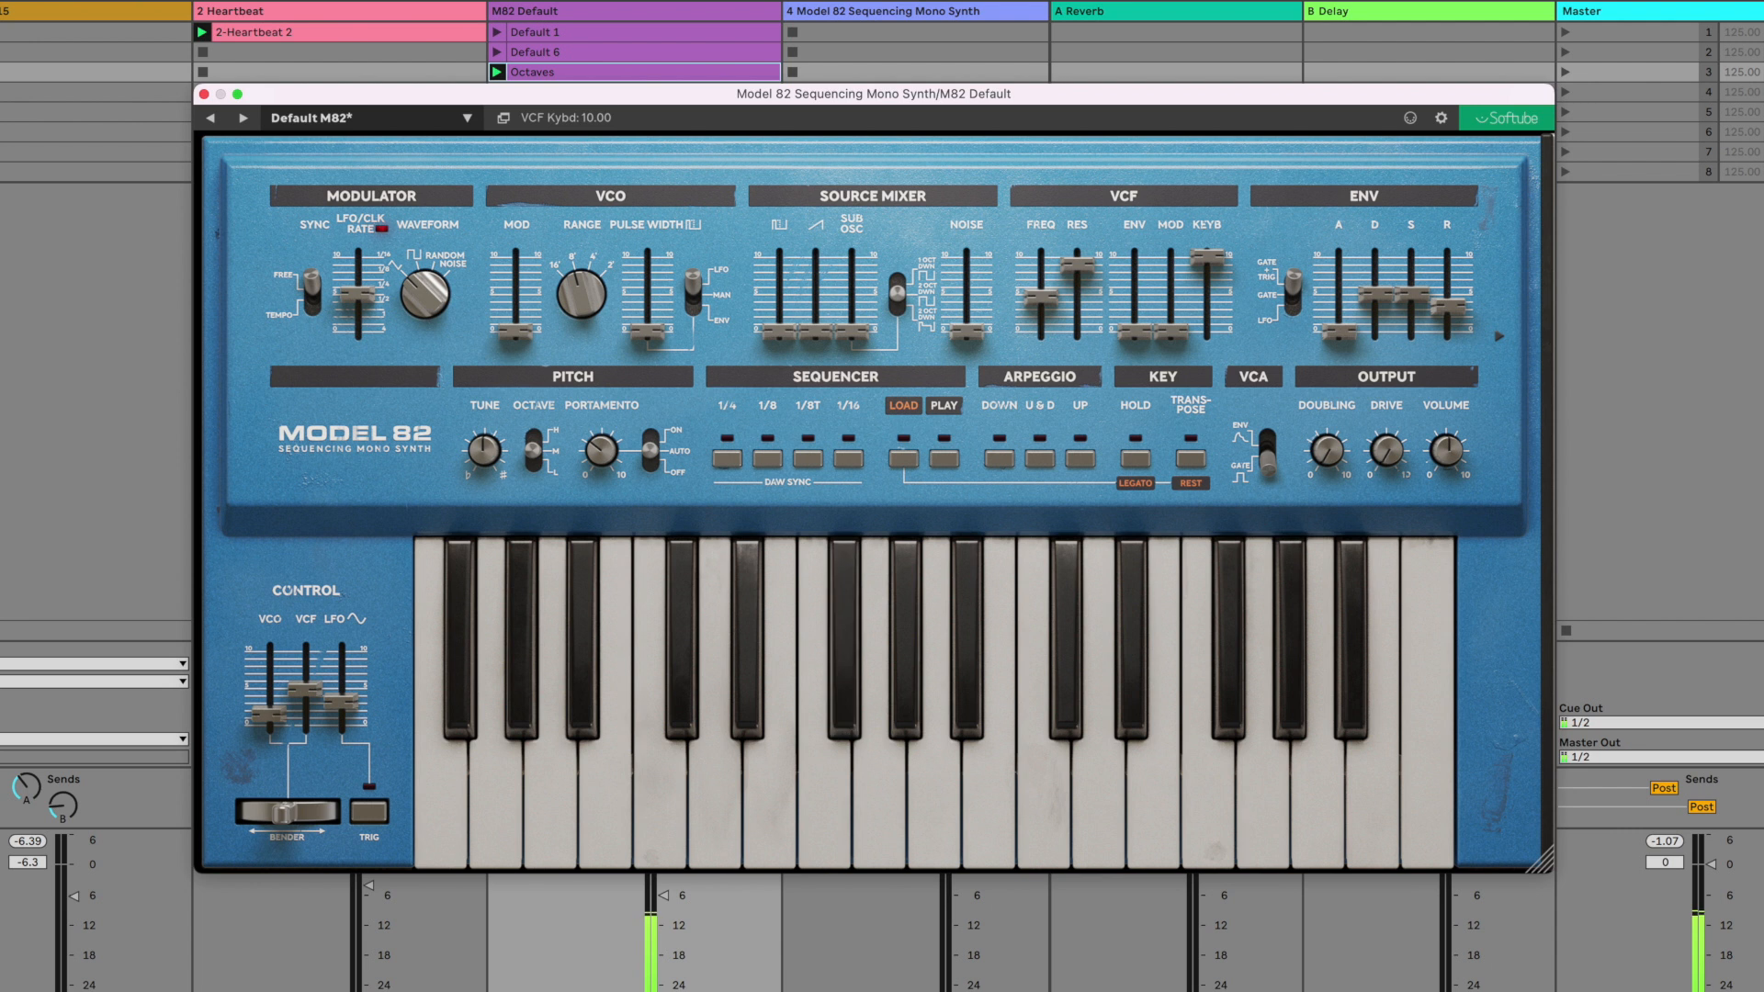
pyautogui.moveTo(533, 451)
pyautogui.mouseDown()
pyautogui.moveTo(535, 407)
pyautogui.moveTo(536, 484)
pyautogui.moveTo(536, 435)
pyautogui.moveTo(536, 450)
pyautogui.mouseUp()
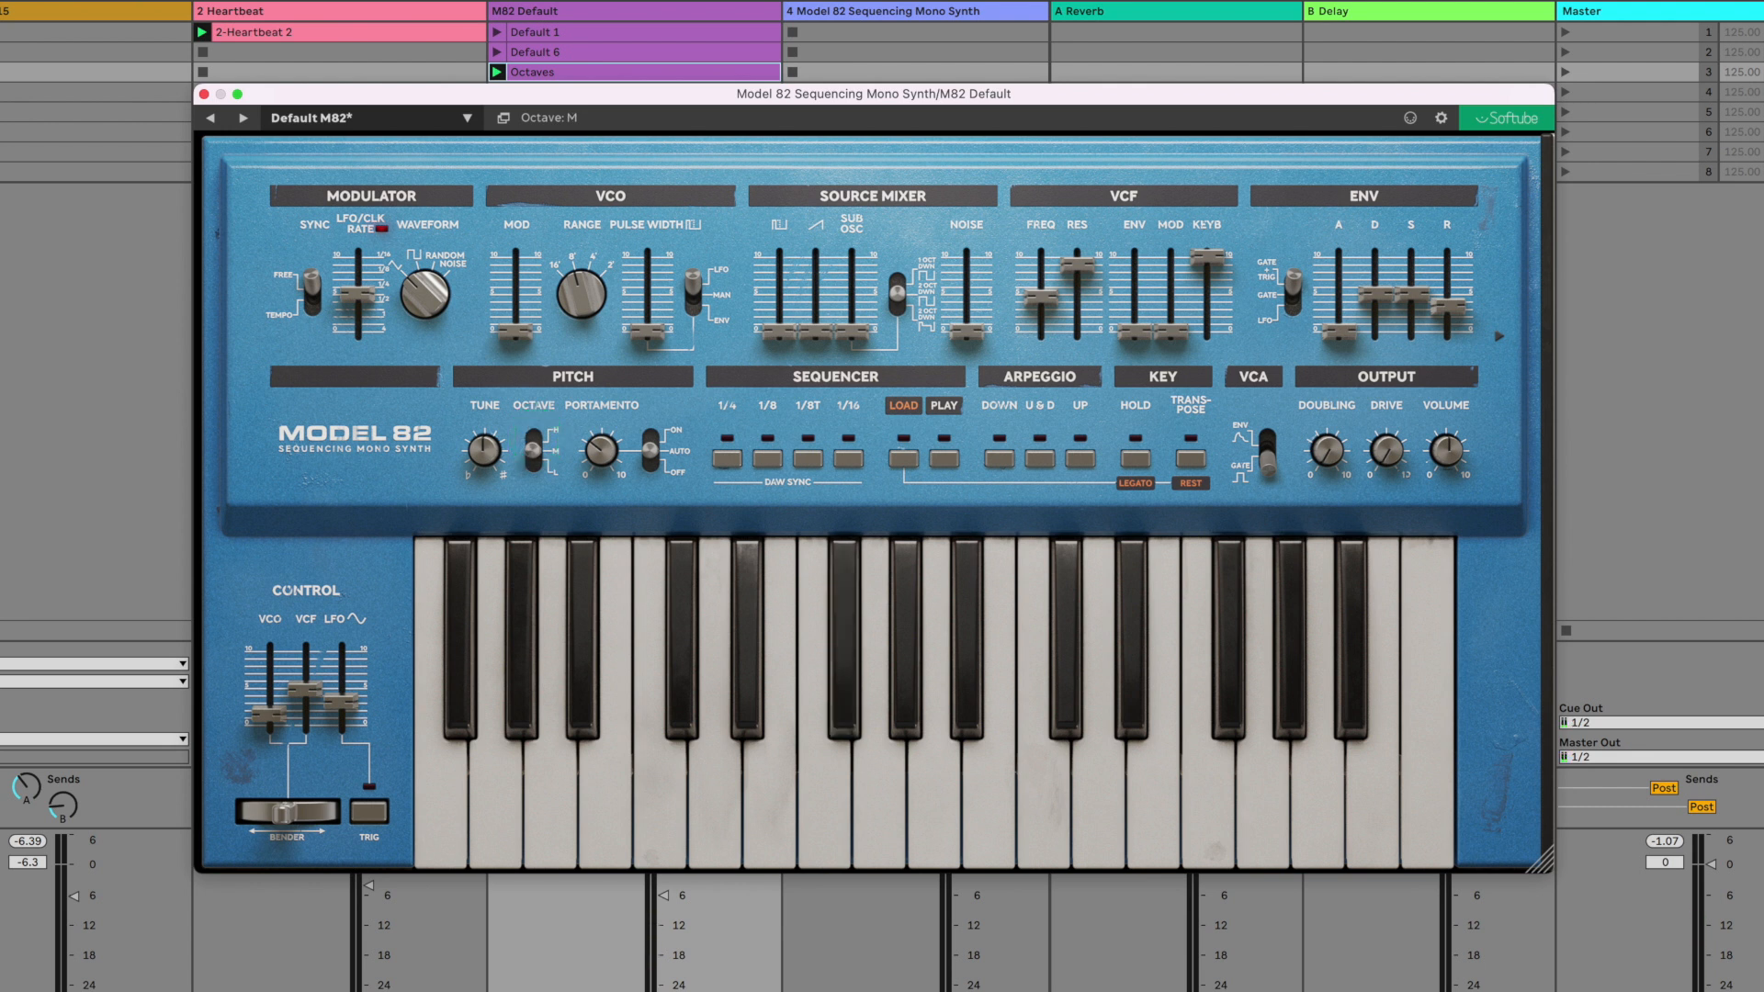
# - Bring up the pulse and sub oscillator levels in the source mixer and add a low sawtooth level
pyautogui.moveTo(779, 332); pyautogui.dragTo(786, 272)
pyautogui.moveTo(853, 329); pyautogui.dragTo(862, 278)
pyautogui.moveTo(815, 332); pyautogui.dragTo(815, 310)
# - Set the filter resonance to 5 and the filter keyboard tracking to 0
pyautogui.moveTo(1077, 264); pyautogui.dragTo(1068, 298)
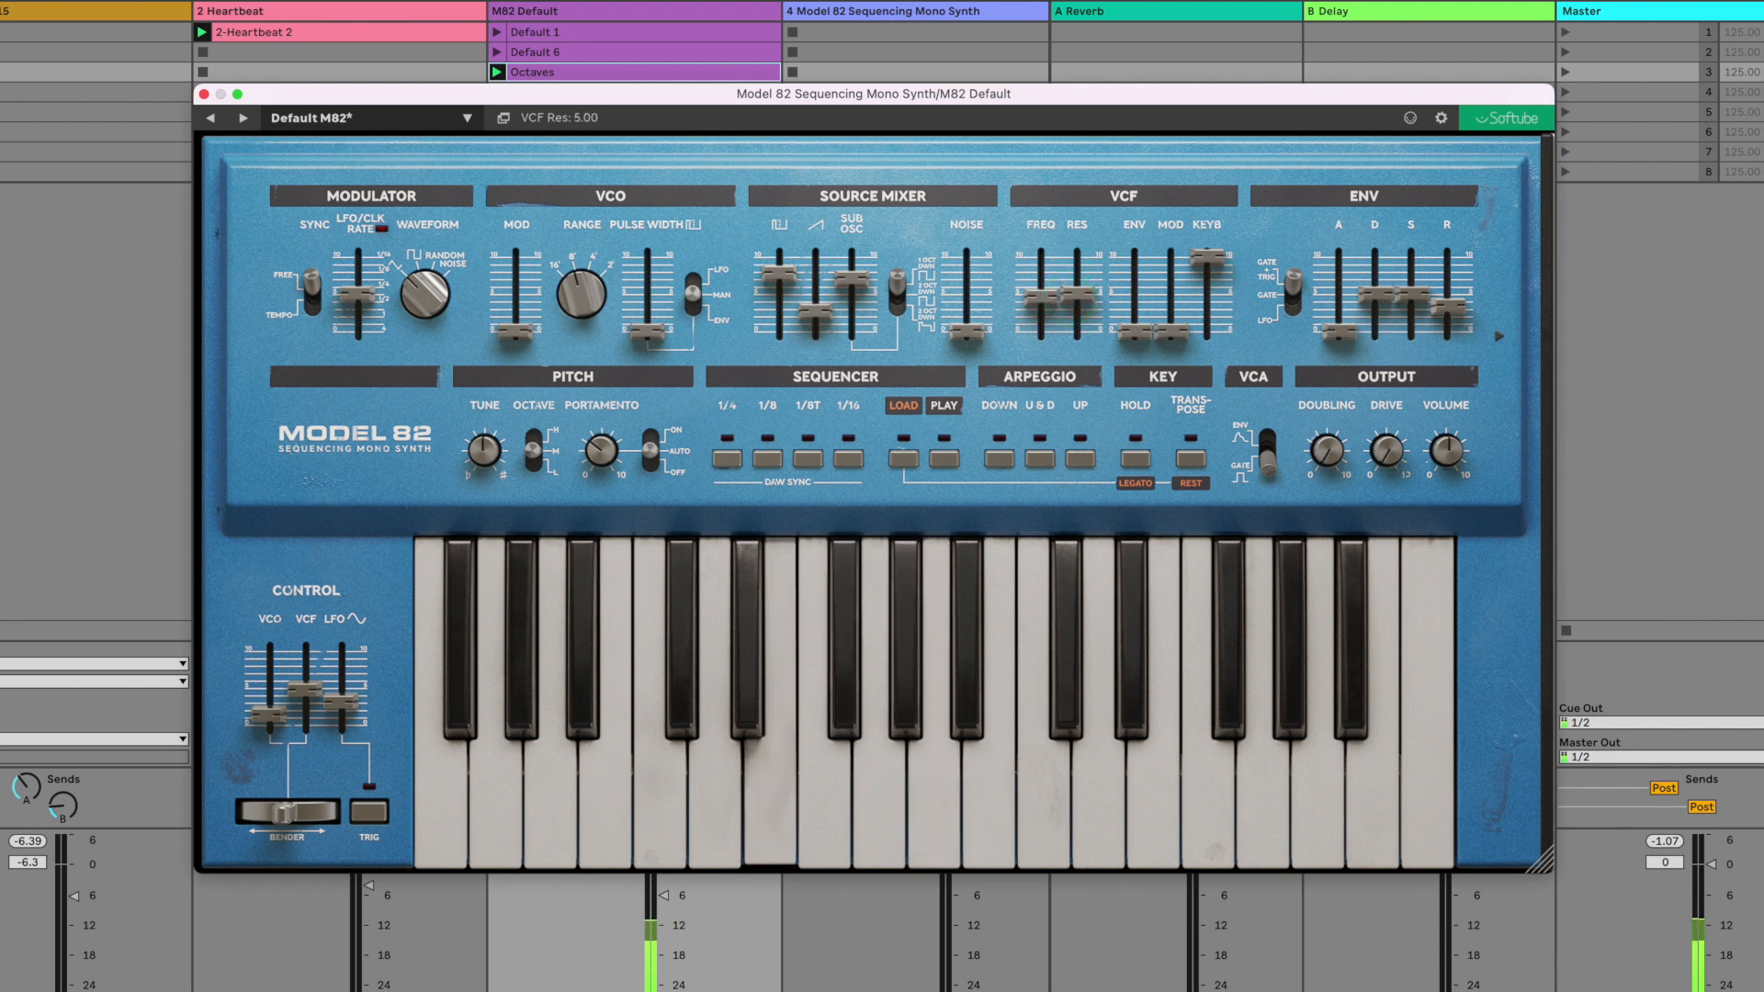
pyautogui.moveTo(1208, 256); pyautogui.dragTo(1208, 333)
pyautogui.click(1190, 482)
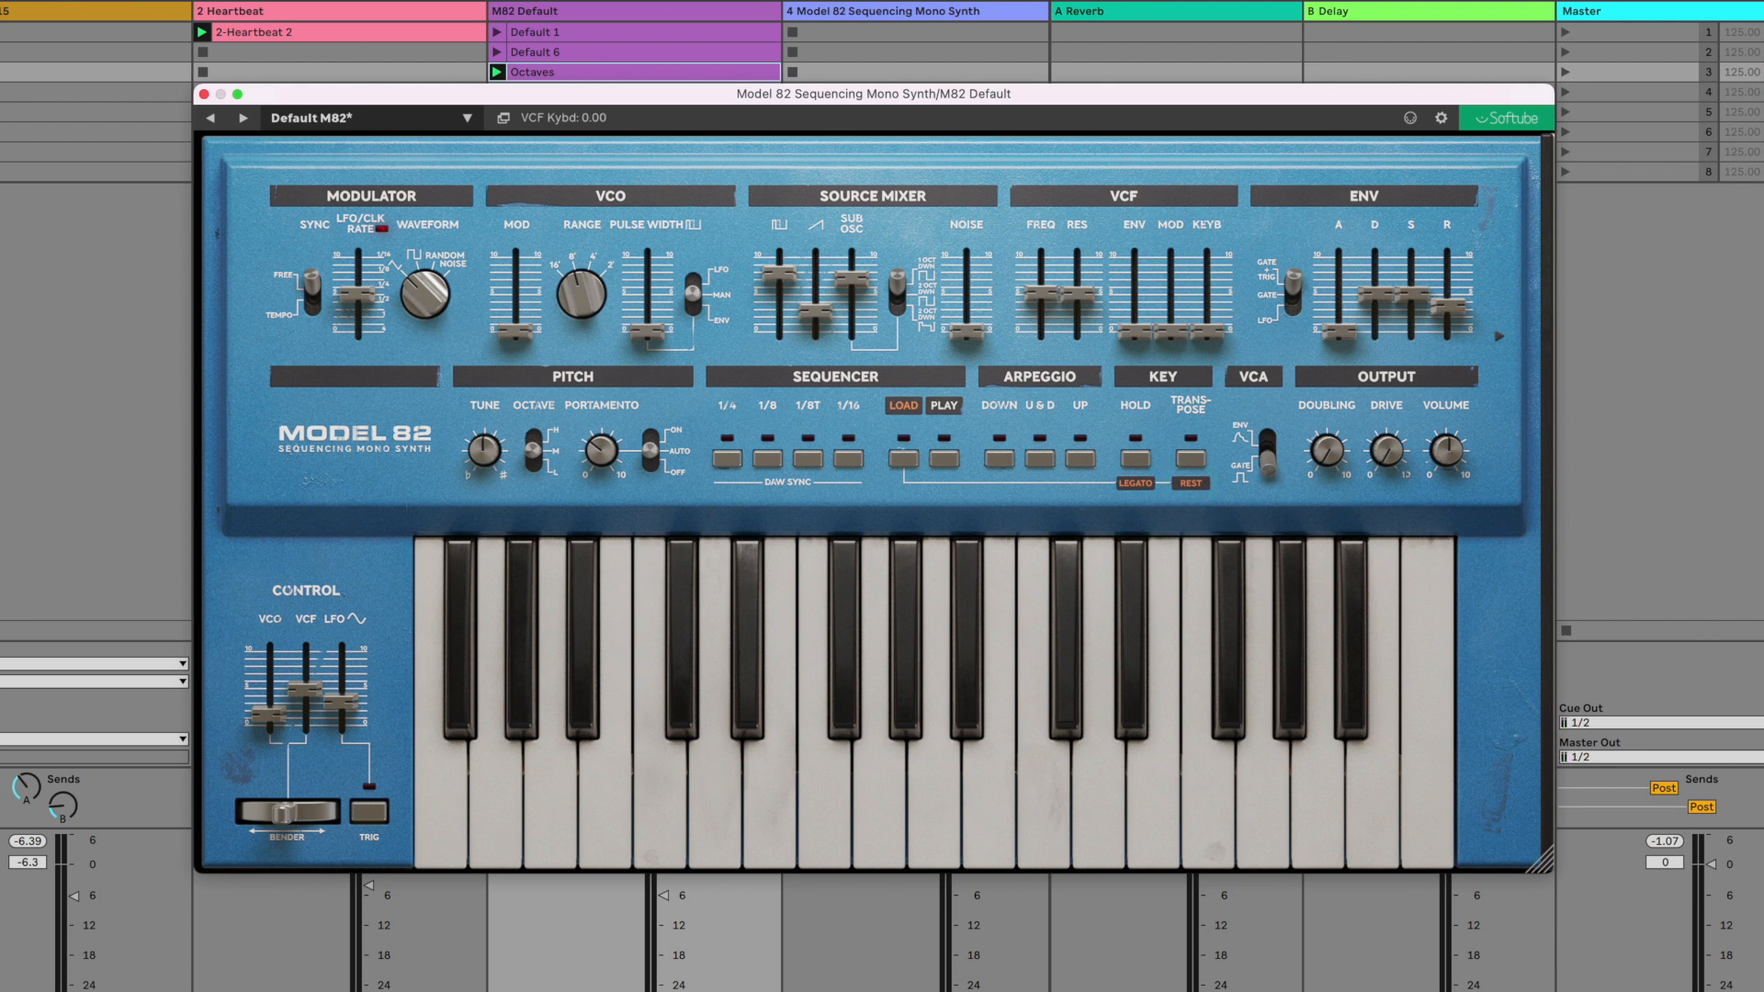
# - Raise the filter modulation with the LFO tempo-synced at 1/8, and set the filter frequency to about 6.86
pyautogui.moveTo(1171, 332); pyautogui.dragTo(1170, 303)
pyautogui.moveTo(365, 294); pyautogui.dragTo(367, 294)
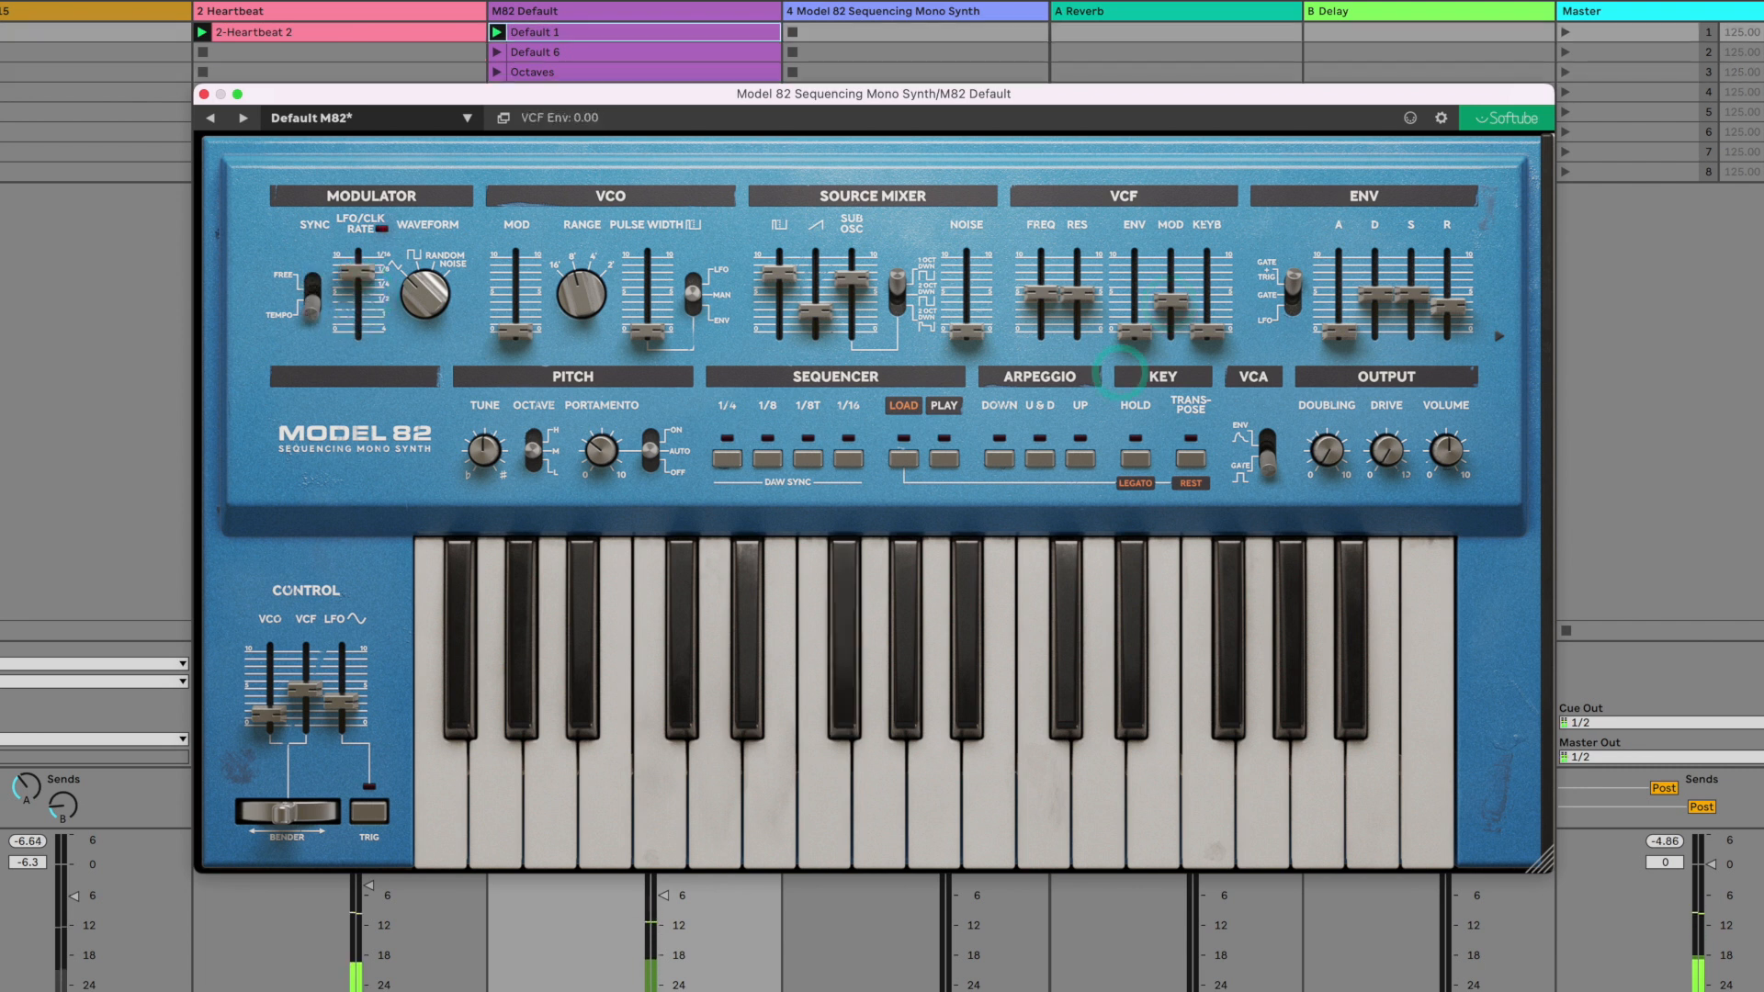
pyautogui.moveTo(1042, 294)
pyautogui.mouseDown()
pyautogui.moveTo(1055, 271)
pyautogui.moveTo(1045, 284)
pyautogui.mouseUp()
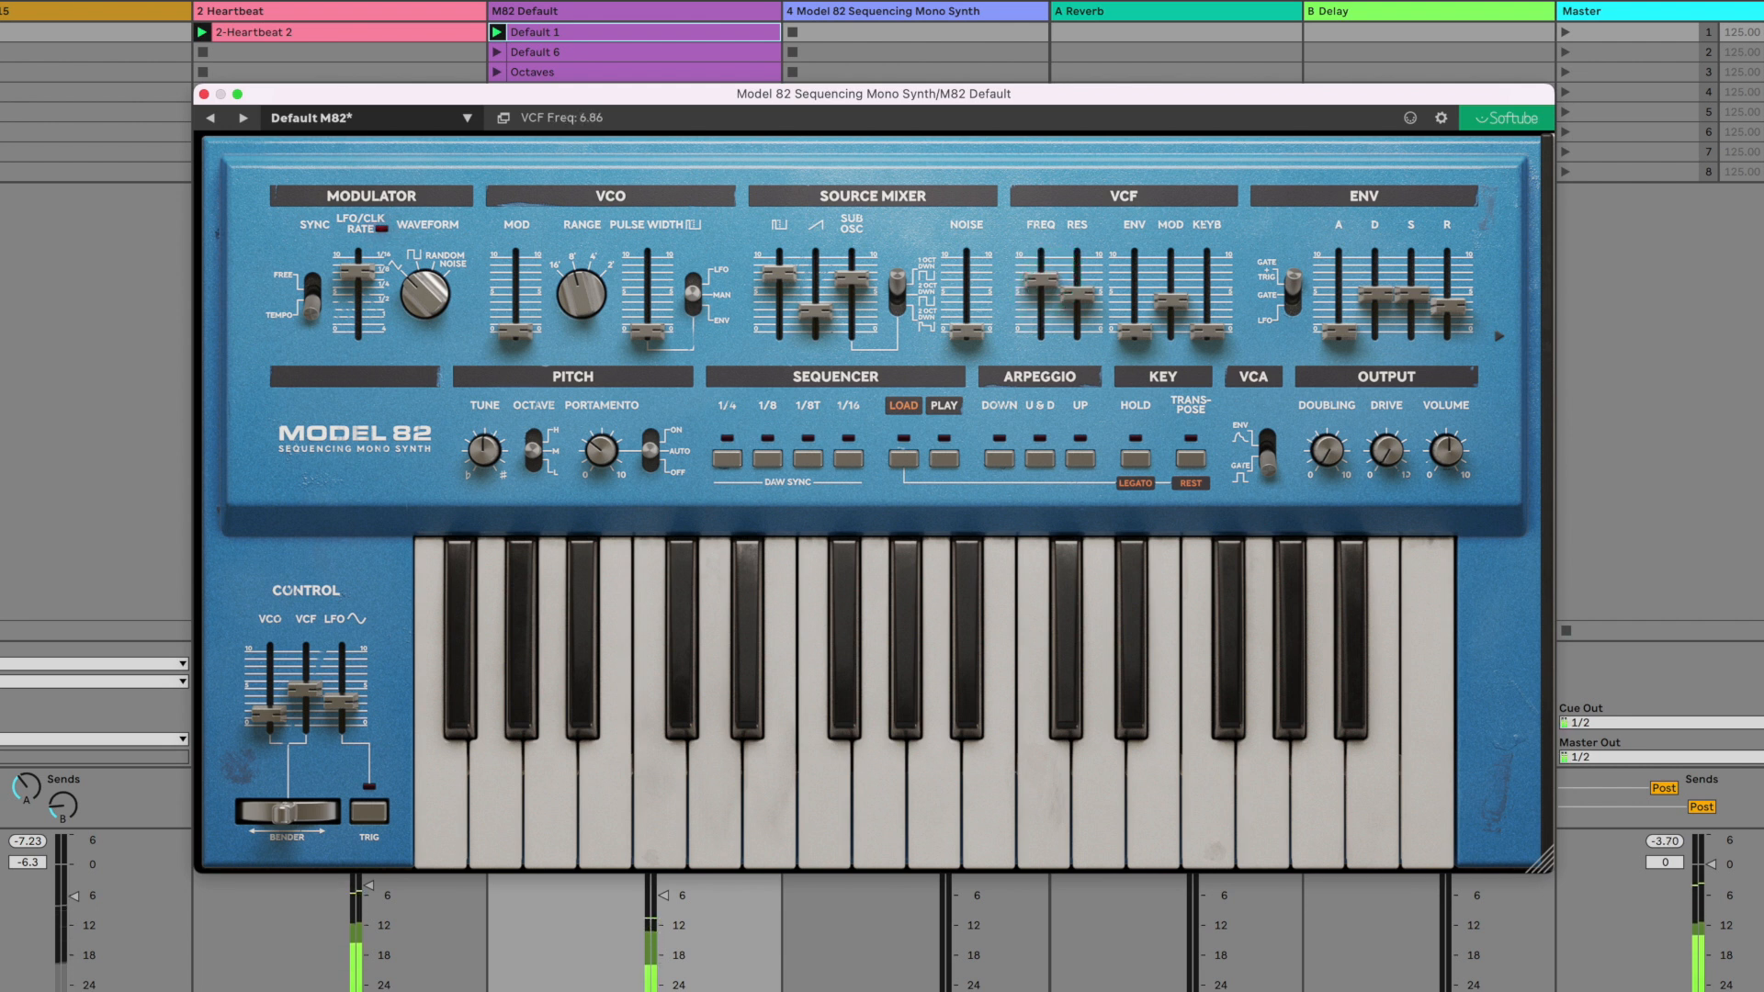
pyautogui.moveTo(358, 272)
pyautogui.mouseDown()
pyautogui.moveTo(382, 230)
pyautogui.moveTo(354, 290)
pyautogui.moveTo(364, 280)
pyautogui.mouseUp()
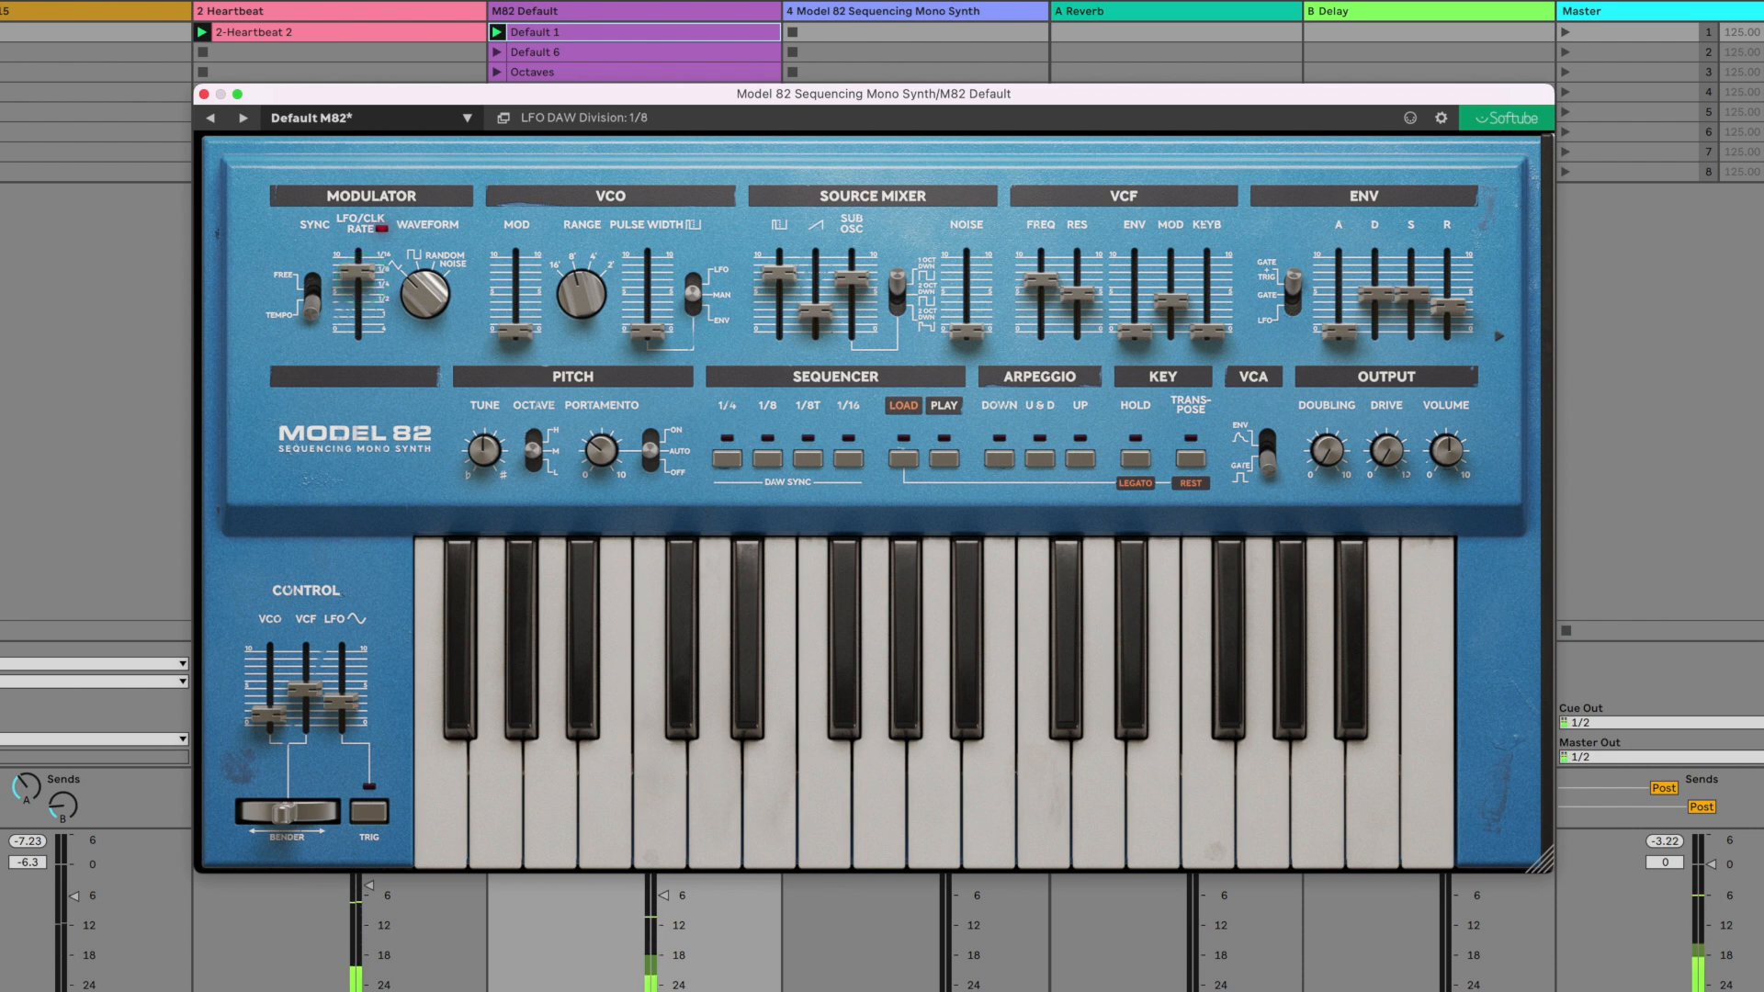
# - Replace the filter's LFO modulation with an envelope amount of about 5.29, raise the attack to 5.07 and switch the VCA to envelope control
pyautogui.moveTo(1171, 299)
pyautogui.mouseDown()
pyautogui.moveTo(1154, 361)
pyautogui.moveTo(1145, 292)
pyautogui.mouseUp()
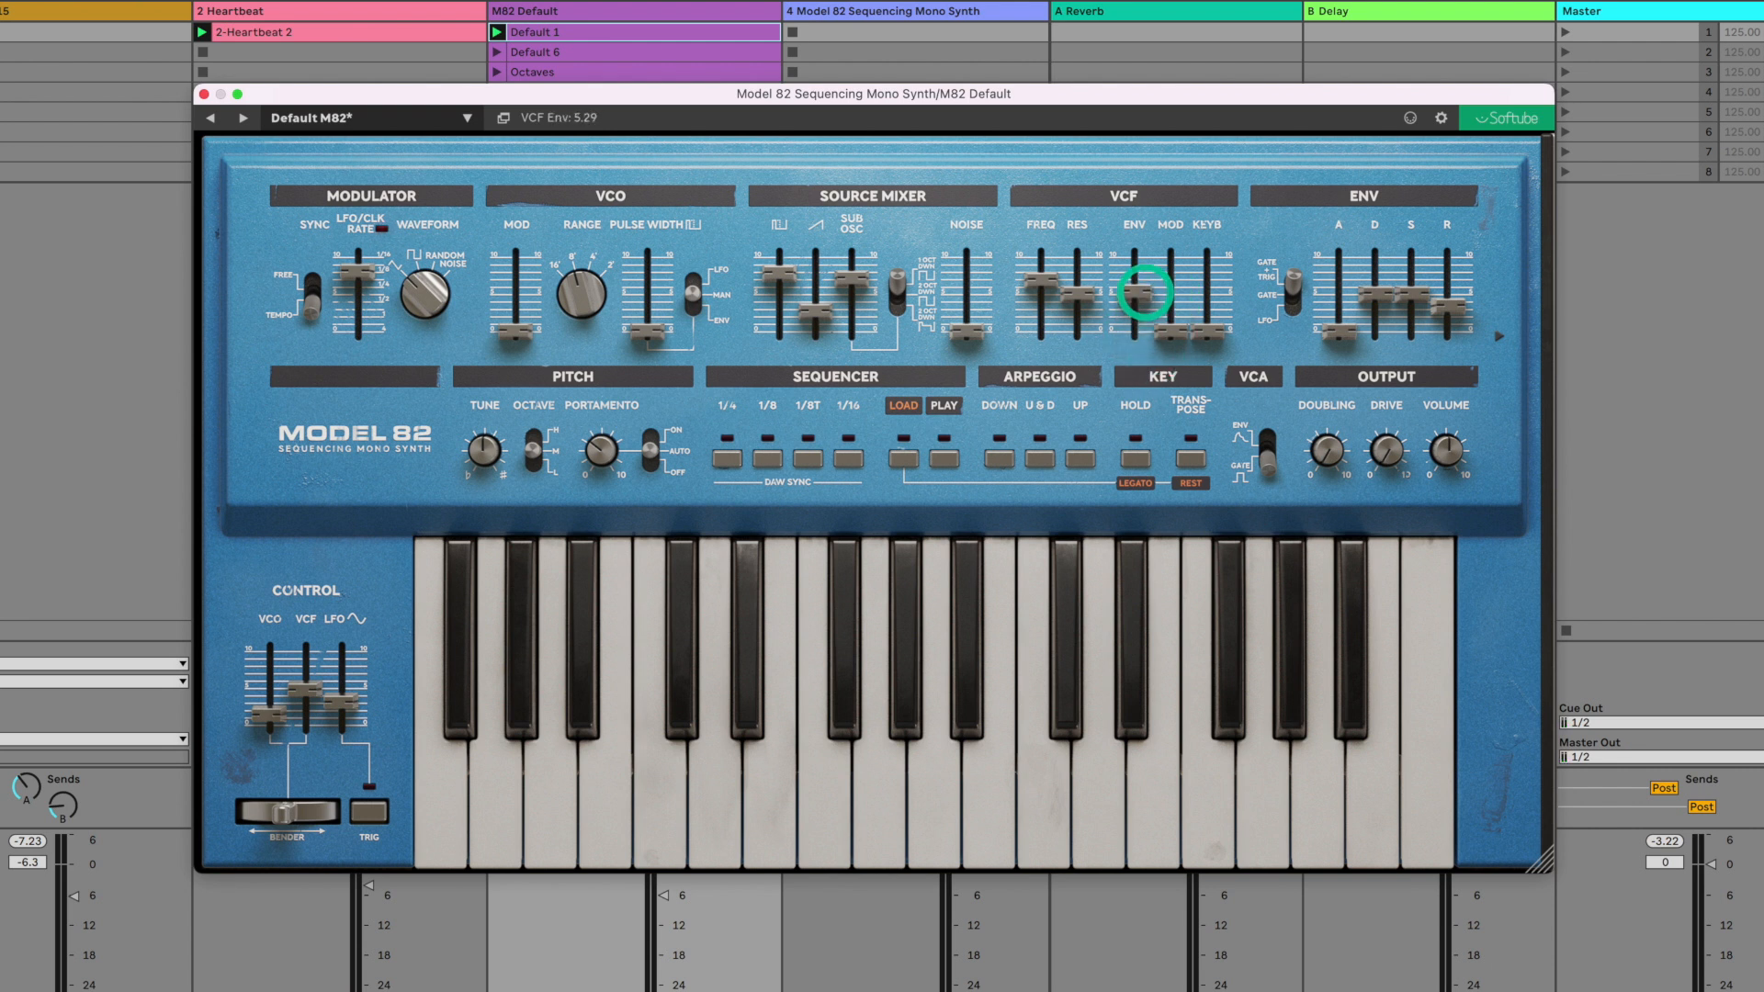
pyautogui.moveTo(1339, 332); pyautogui.dragTo(1341, 294)
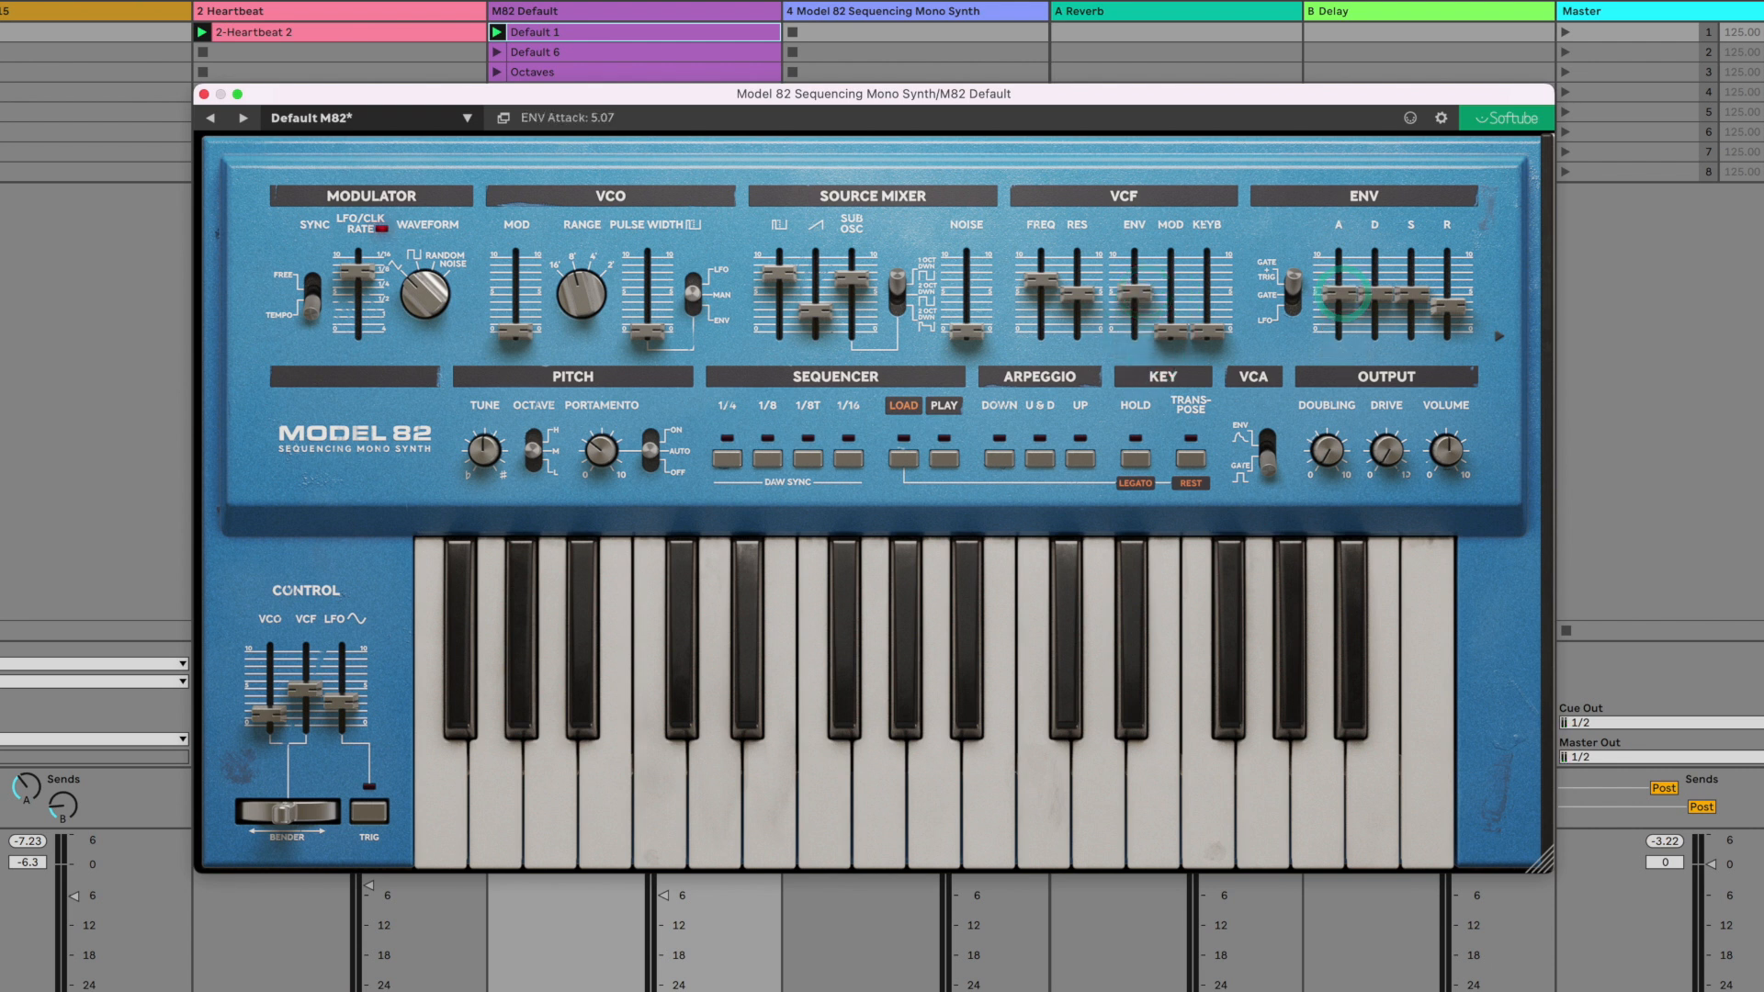
pyautogui.click(1268, 451)
# - Set the envelope attack to 3.21 and decay to 1.71, shorten the release, and raise the filter envelope amount to 8.07
pyautogui.moveTo(1338, 294); pyautogui.dragTo(1338, 306)
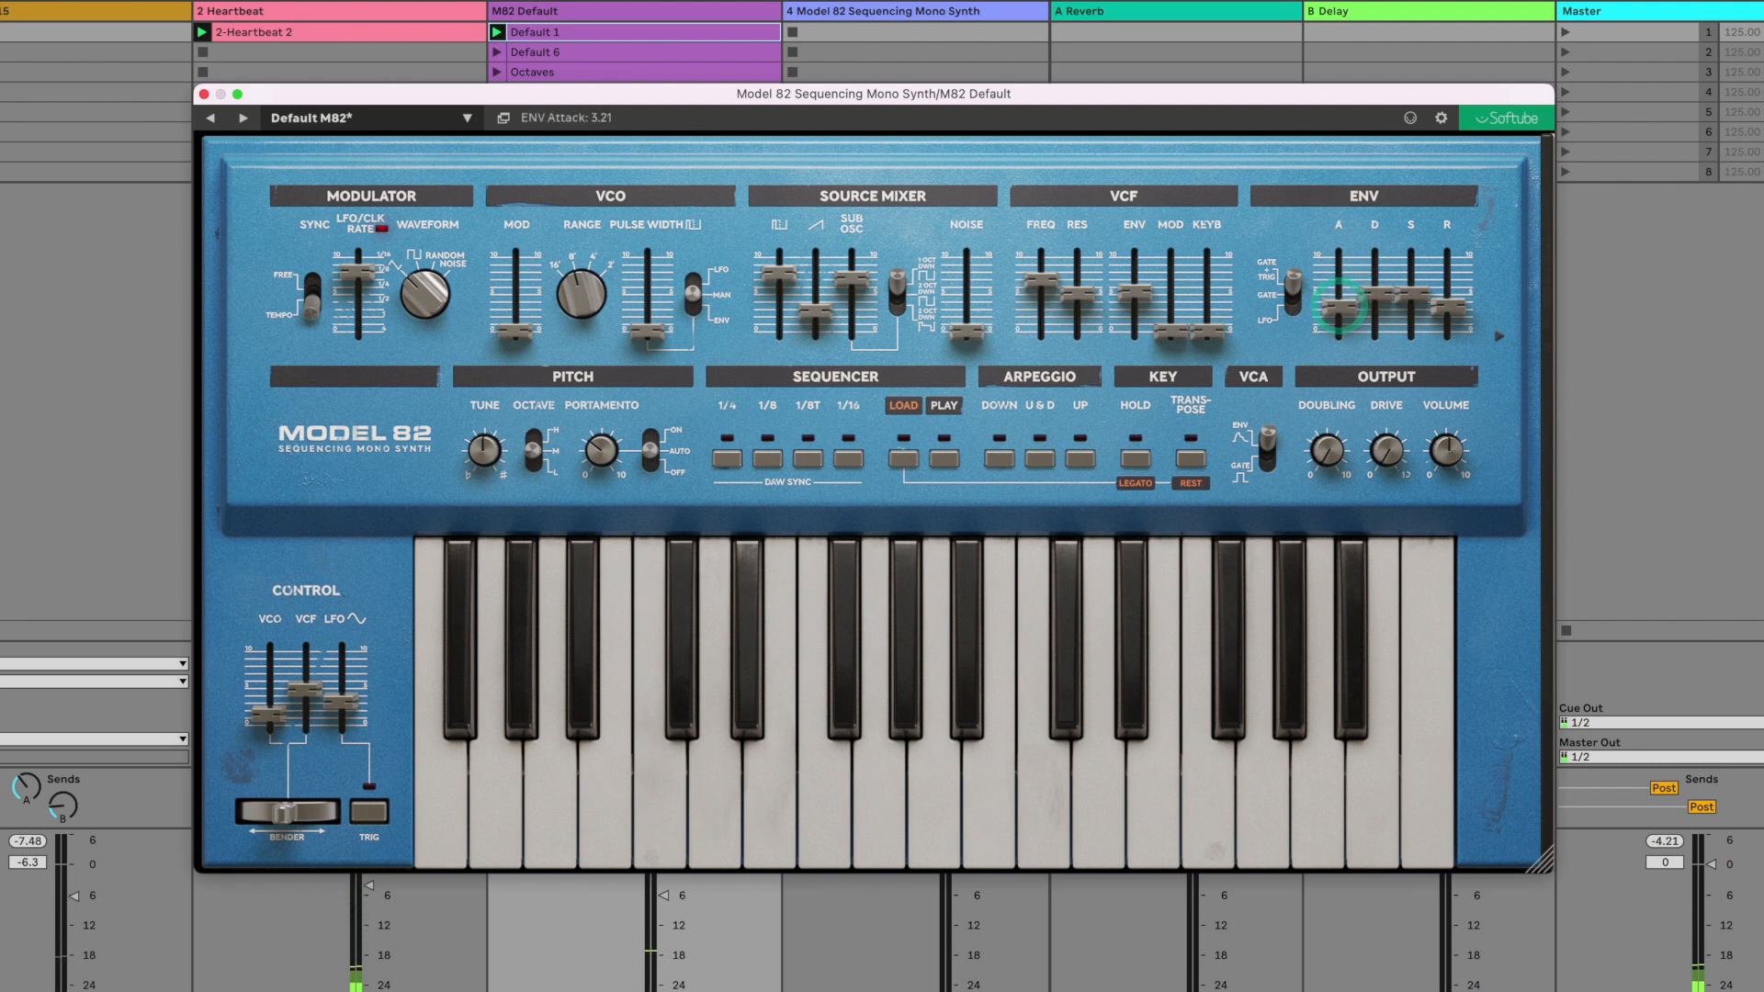
pyautogui.moveTo(1134, 291); pyautogui.dragTo(1142, 272)
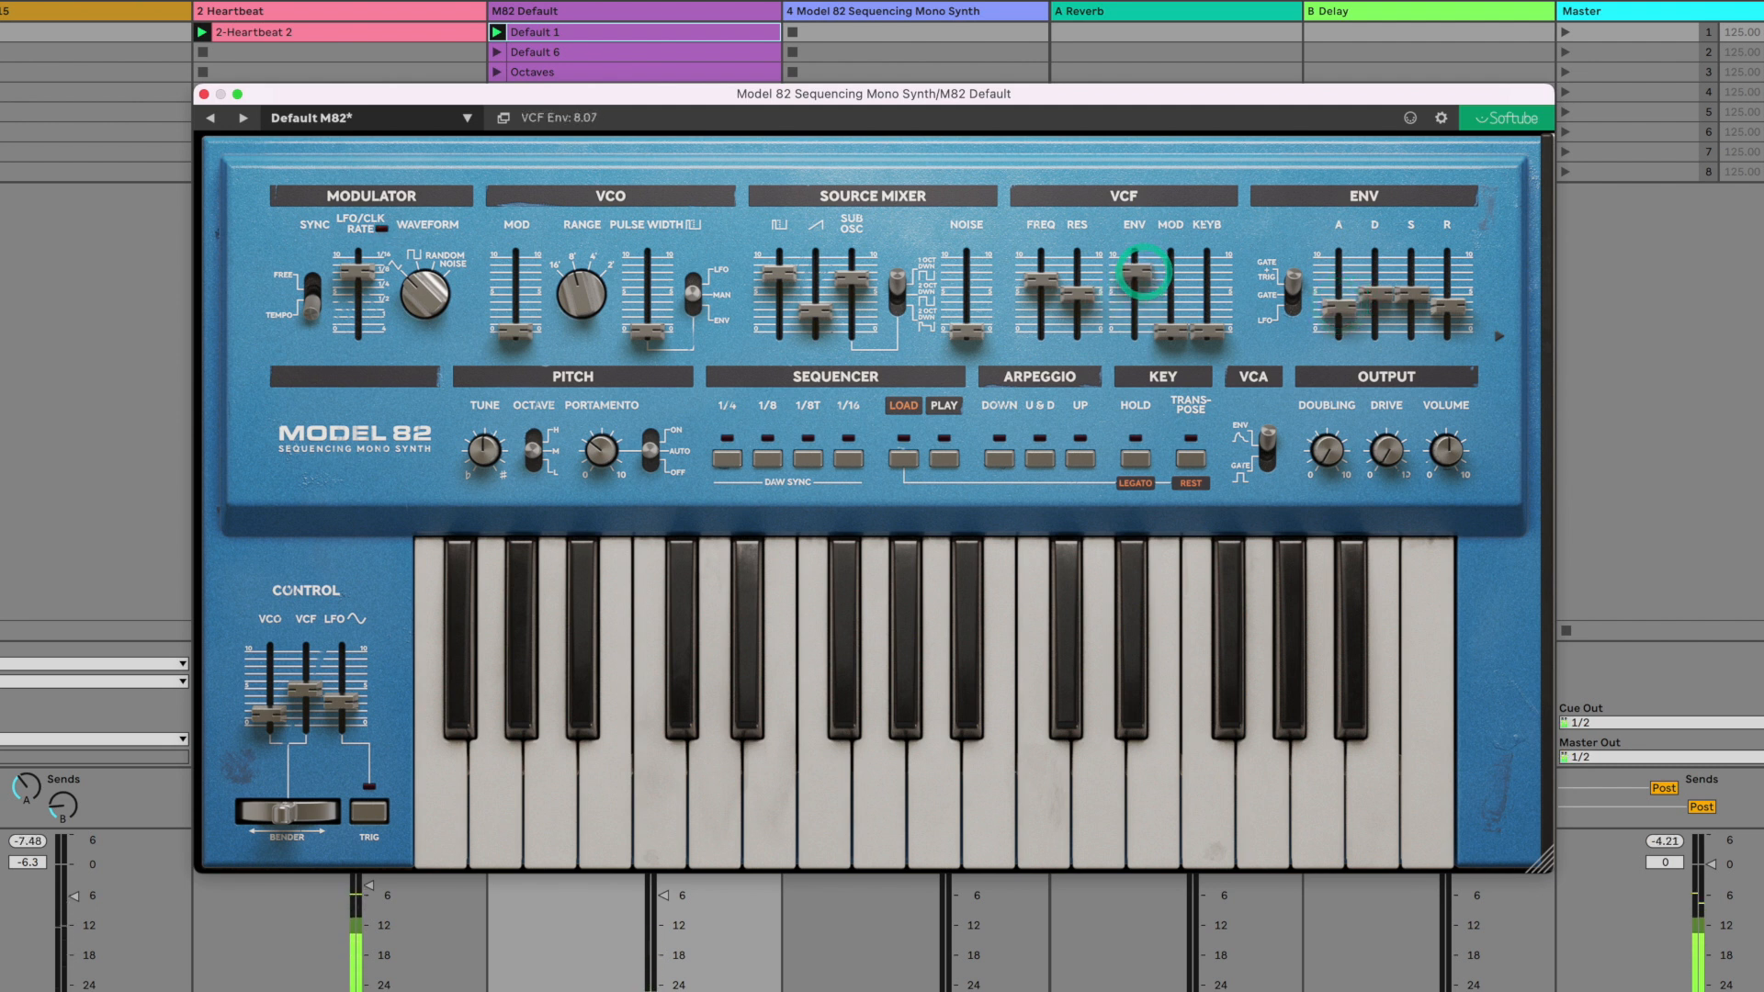
pyautogui.moveTo(1447, 306); pyautogui.dragTo(1381, 321)
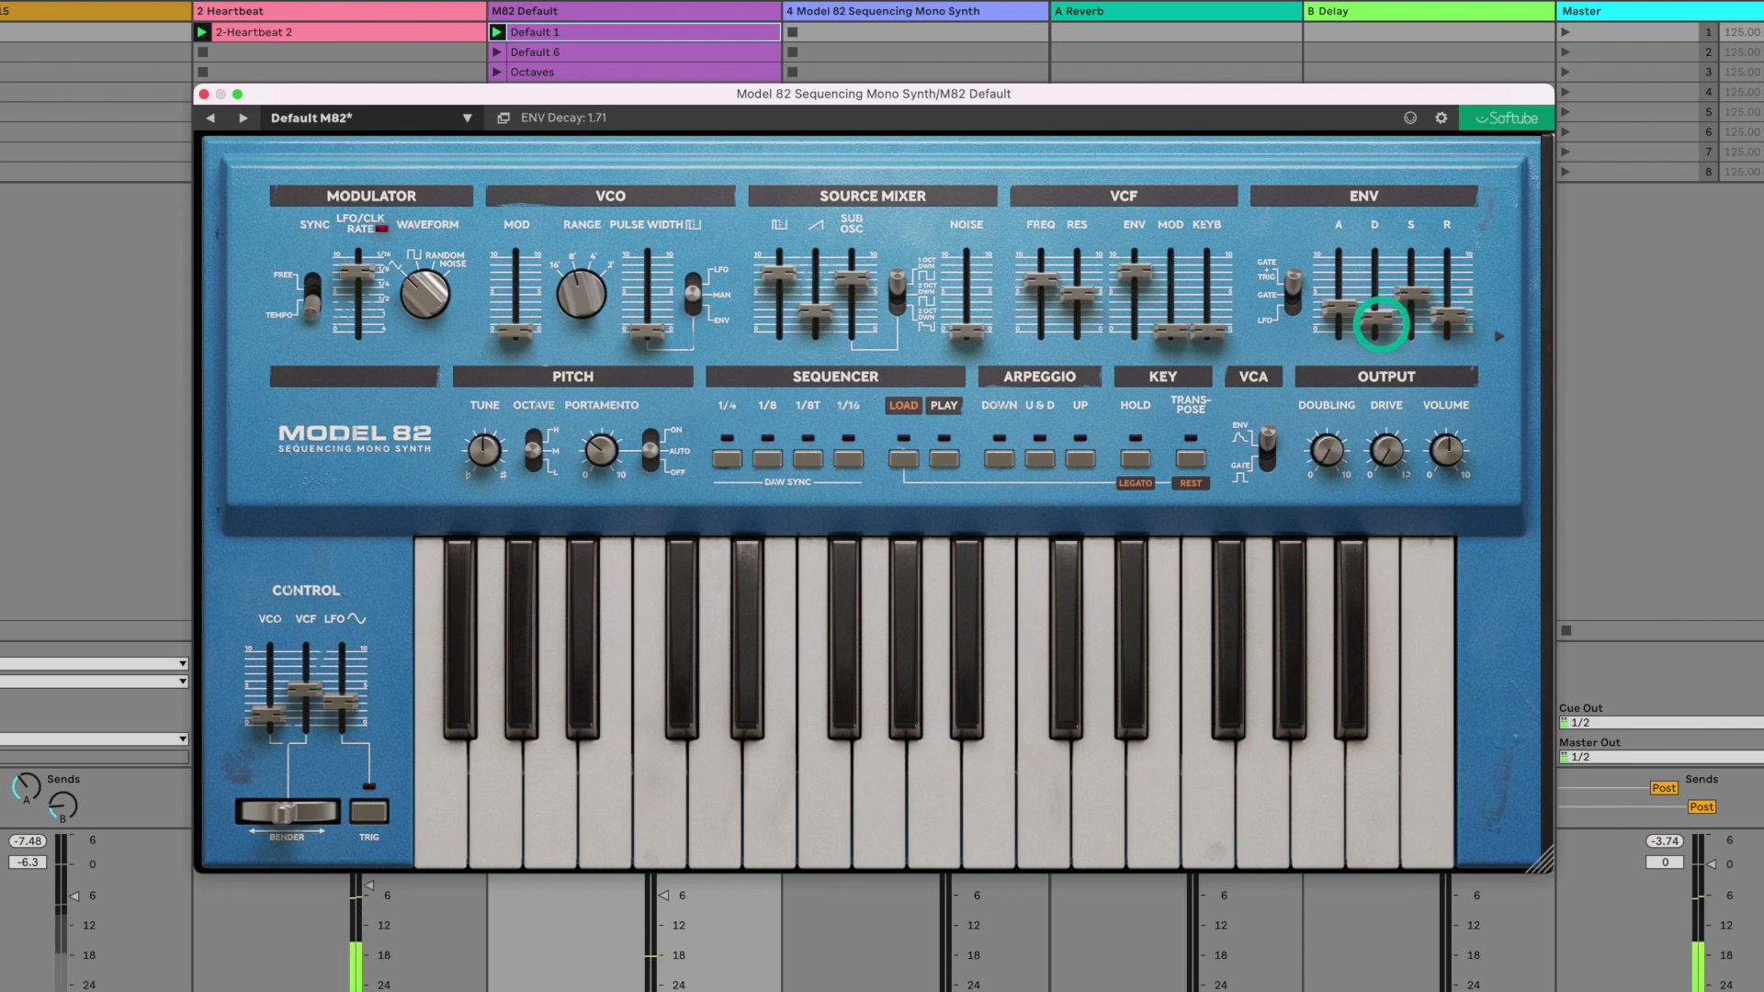
# - Raise the filter modulation and keyboard tracking, and raise the pulse width with the LFO, synced at 1/4, as its source
pyautogui.moveTo(1178, 332); pyautogui.dragTo(1214, 269)
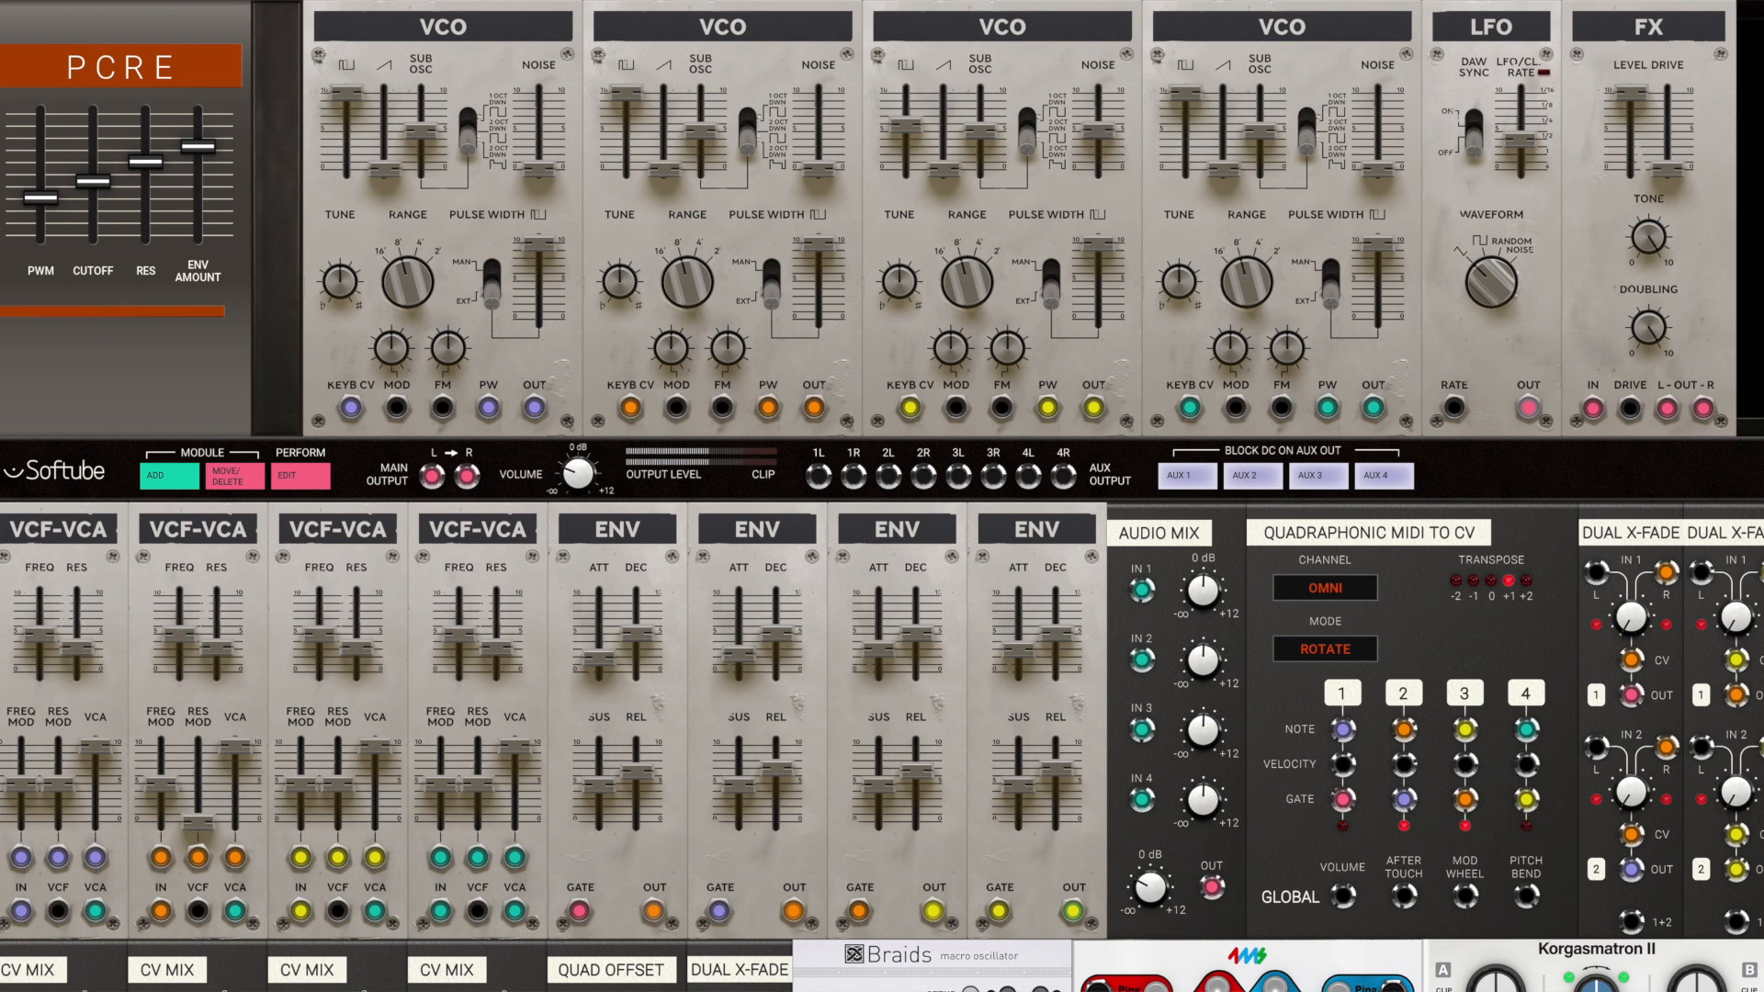
pyautogui.moveTo(1247, 282); pyautogui.dragTo(1247, 260)
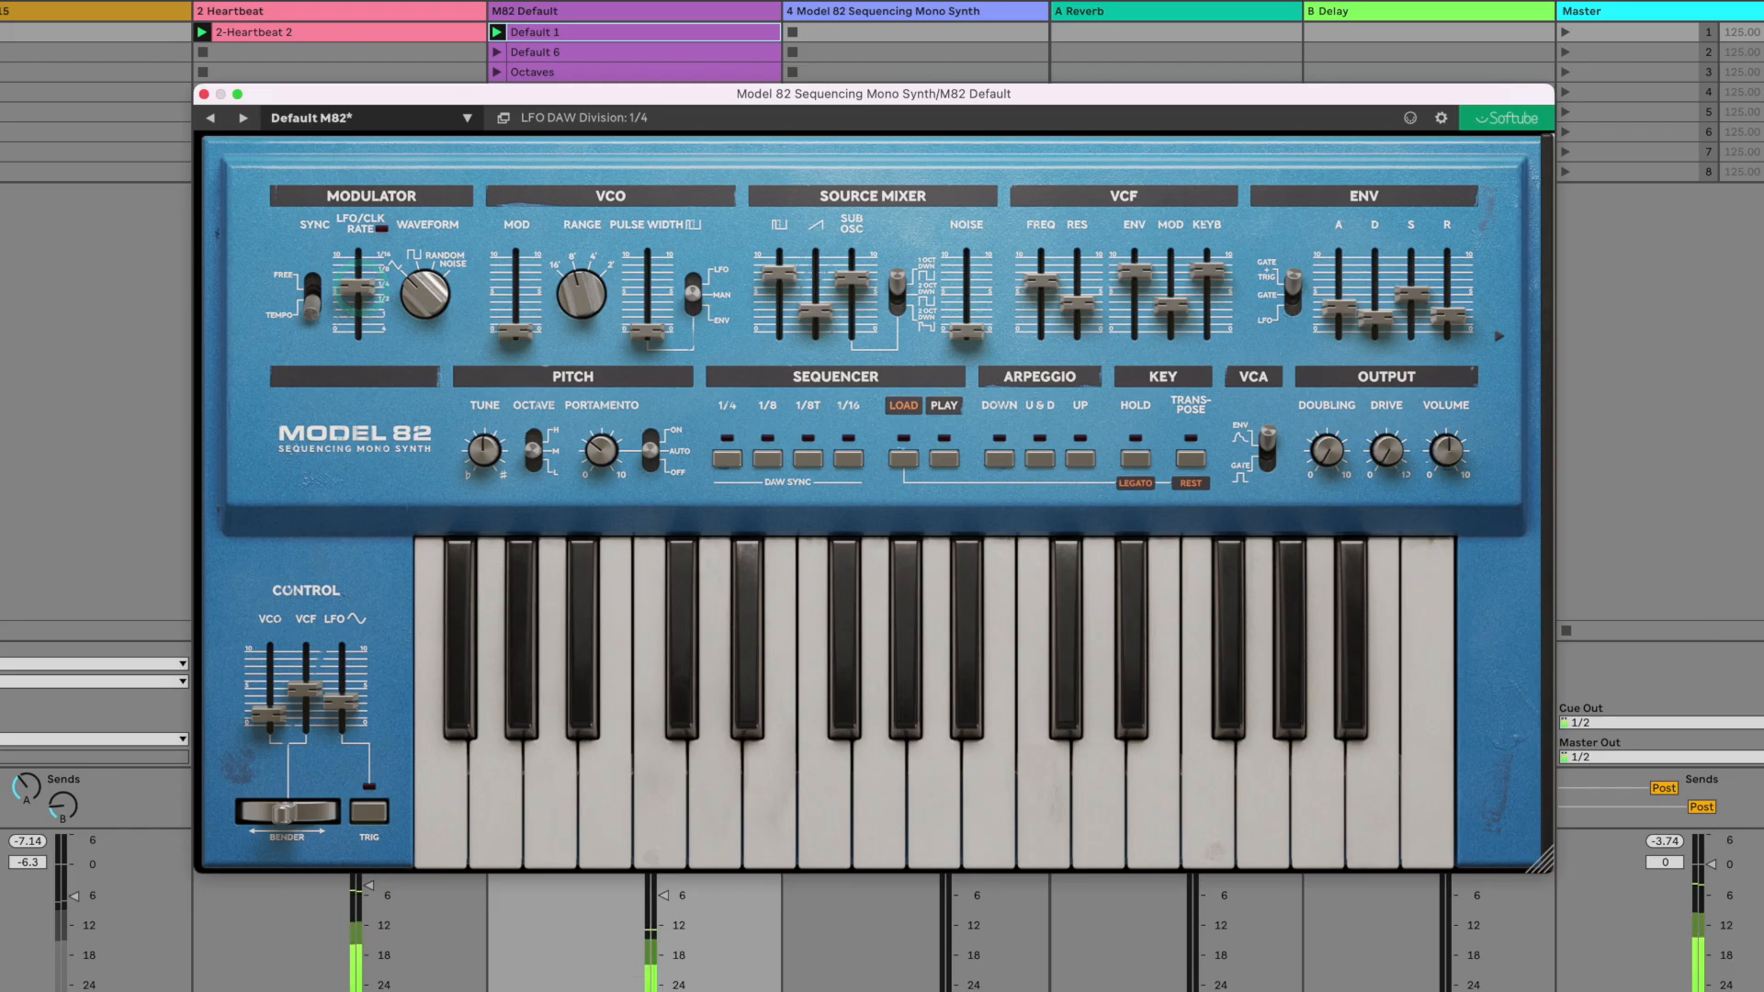
pyautogui.moveTo(648, 333); pyautogui.dragTo(648, 290)
pyautogui.click(708, 263)
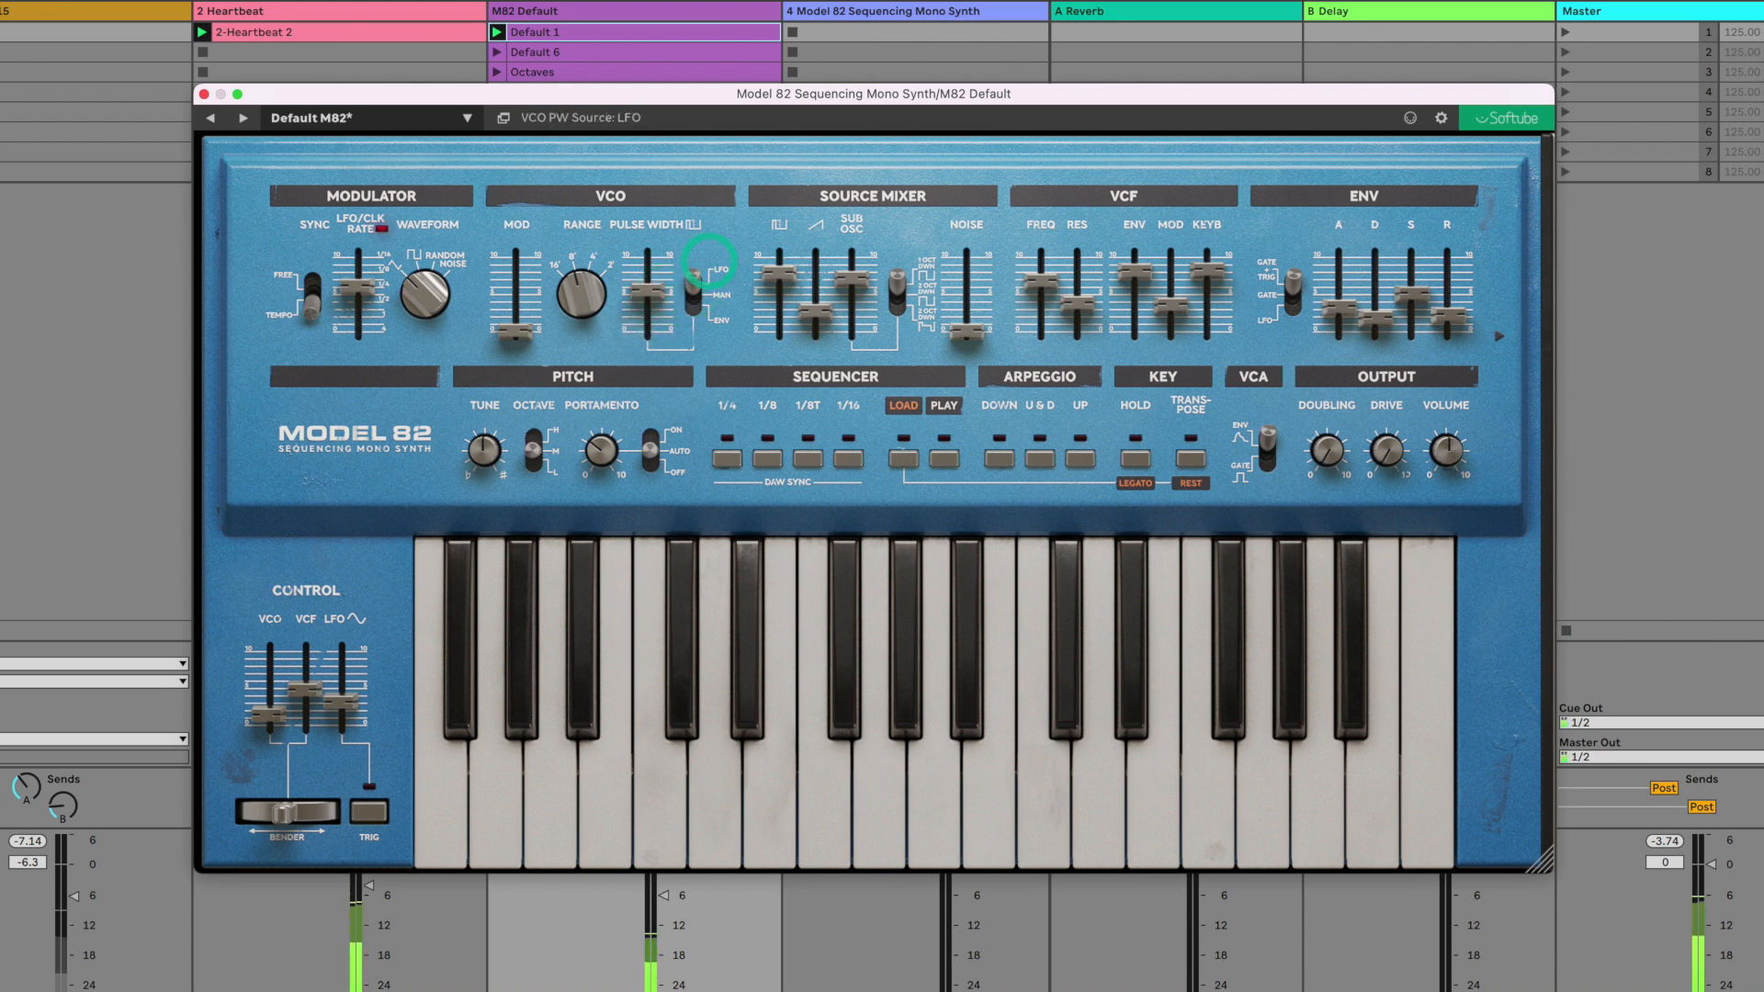
pyautogui.moveTo(646, 290); pyautogui.dragTo(646, 297)
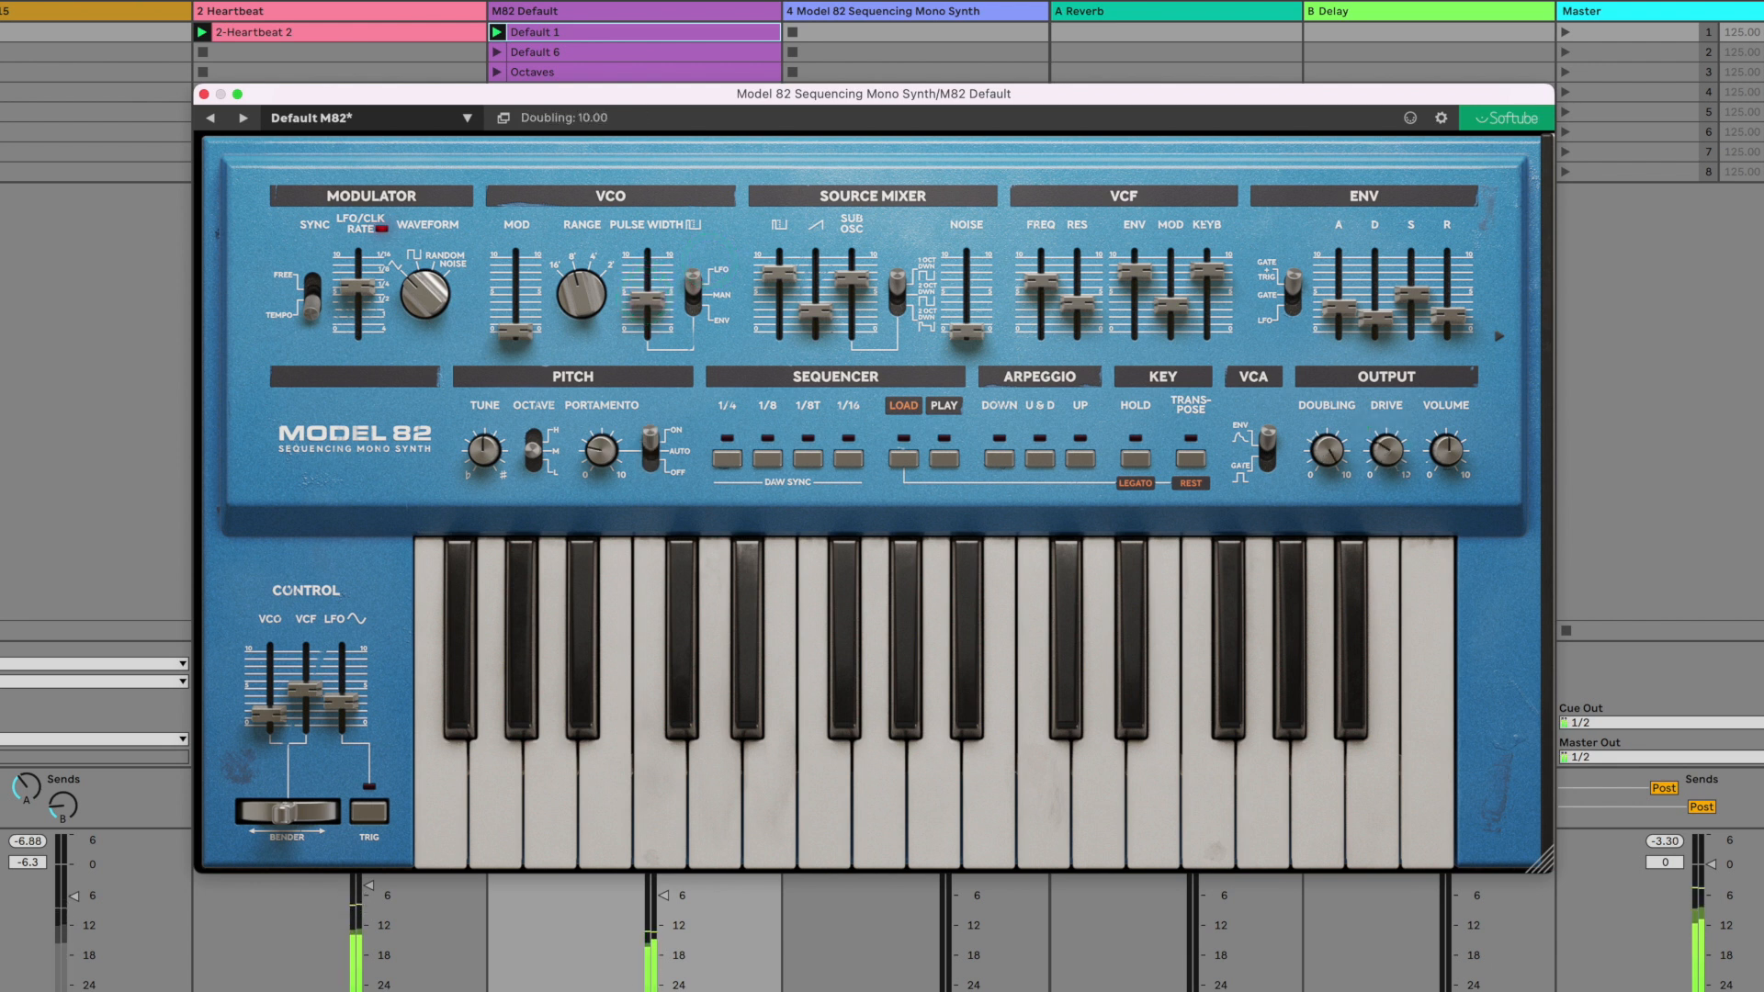
# - Expand the synth's extra controls, raise velocity to VCF to near mid-range and set velocity to VCA to 5
pyautogui.click(1498, 336)
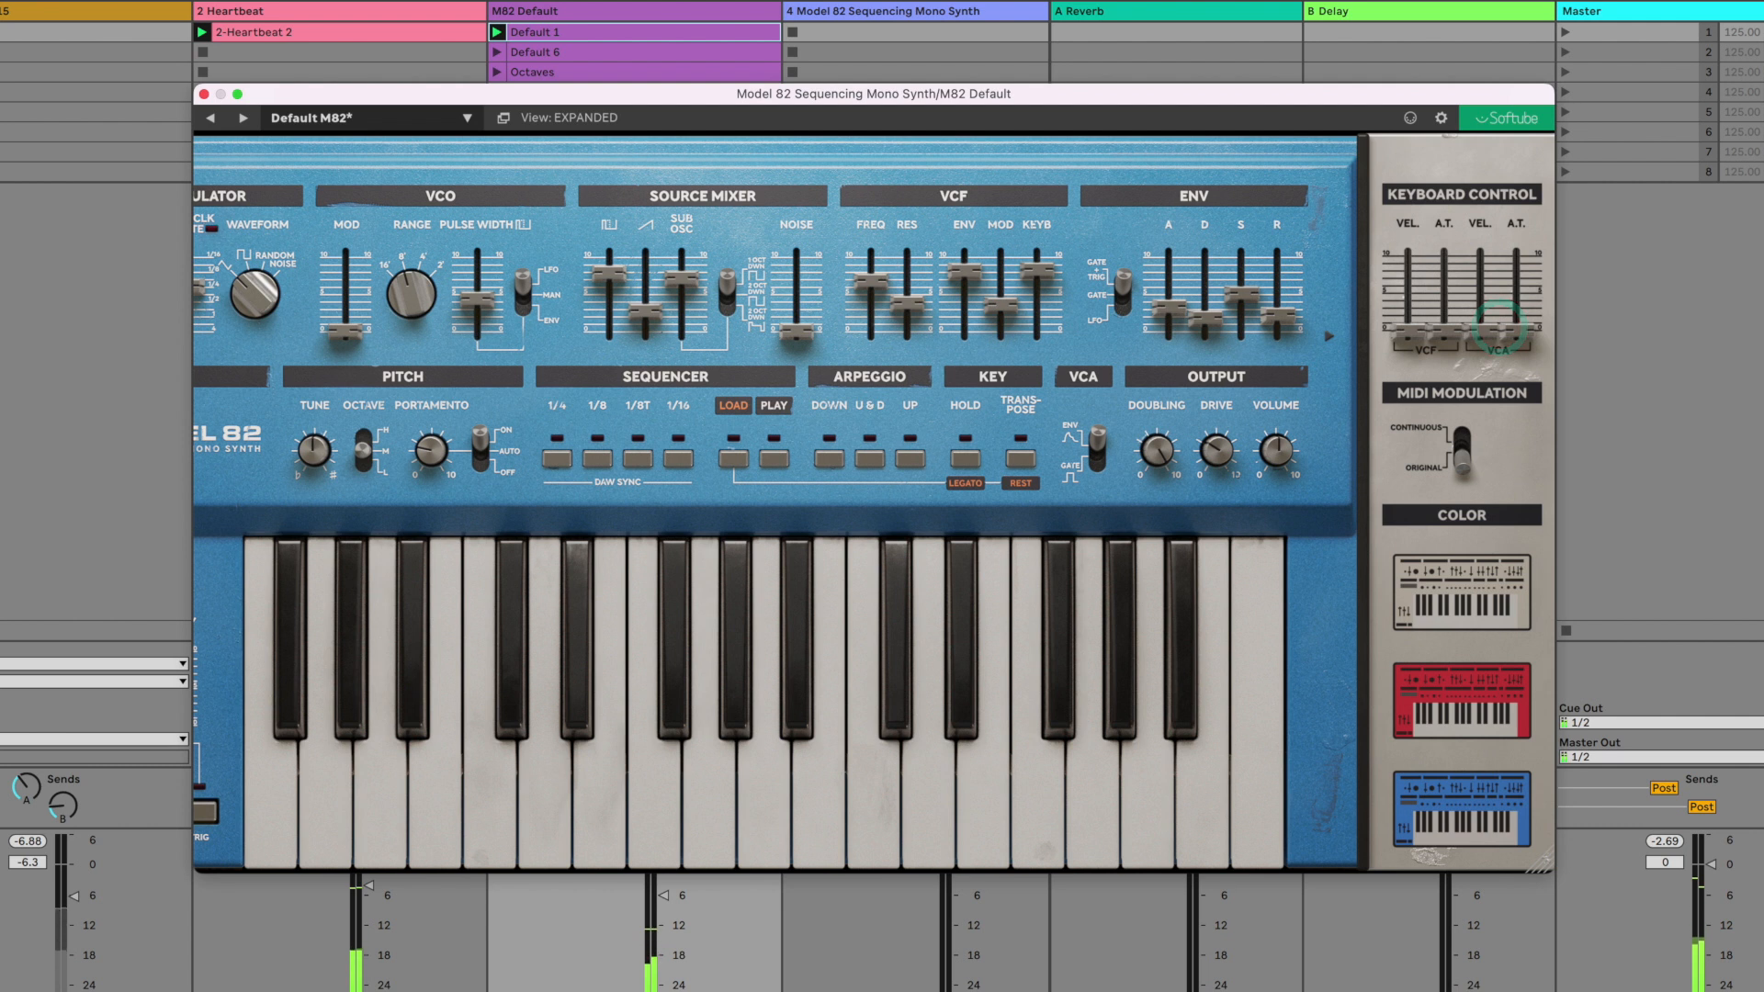
pyautogui.moveTo(1407, 332); pyautogui.dragTo(1483, 294)
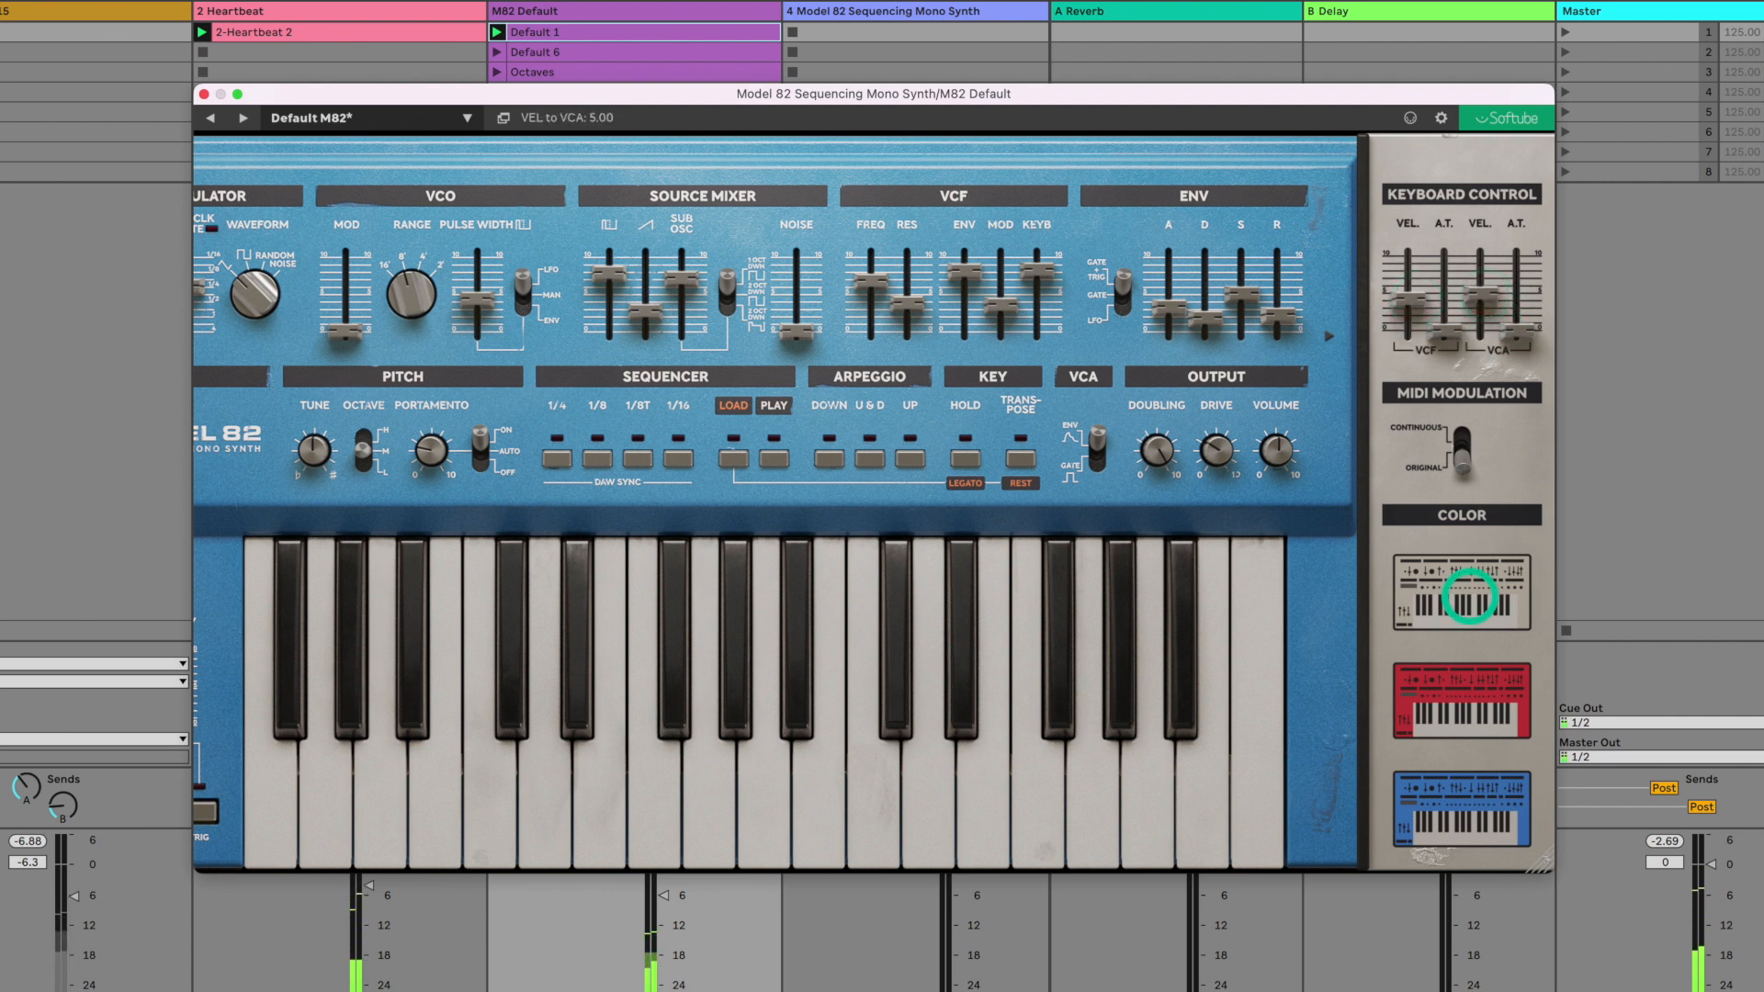
# - Cycle the panel color through grey and red back to blue, and return to the normal view
pyautogui.click(1468, 598)
pyautogui.click(1459, 715)
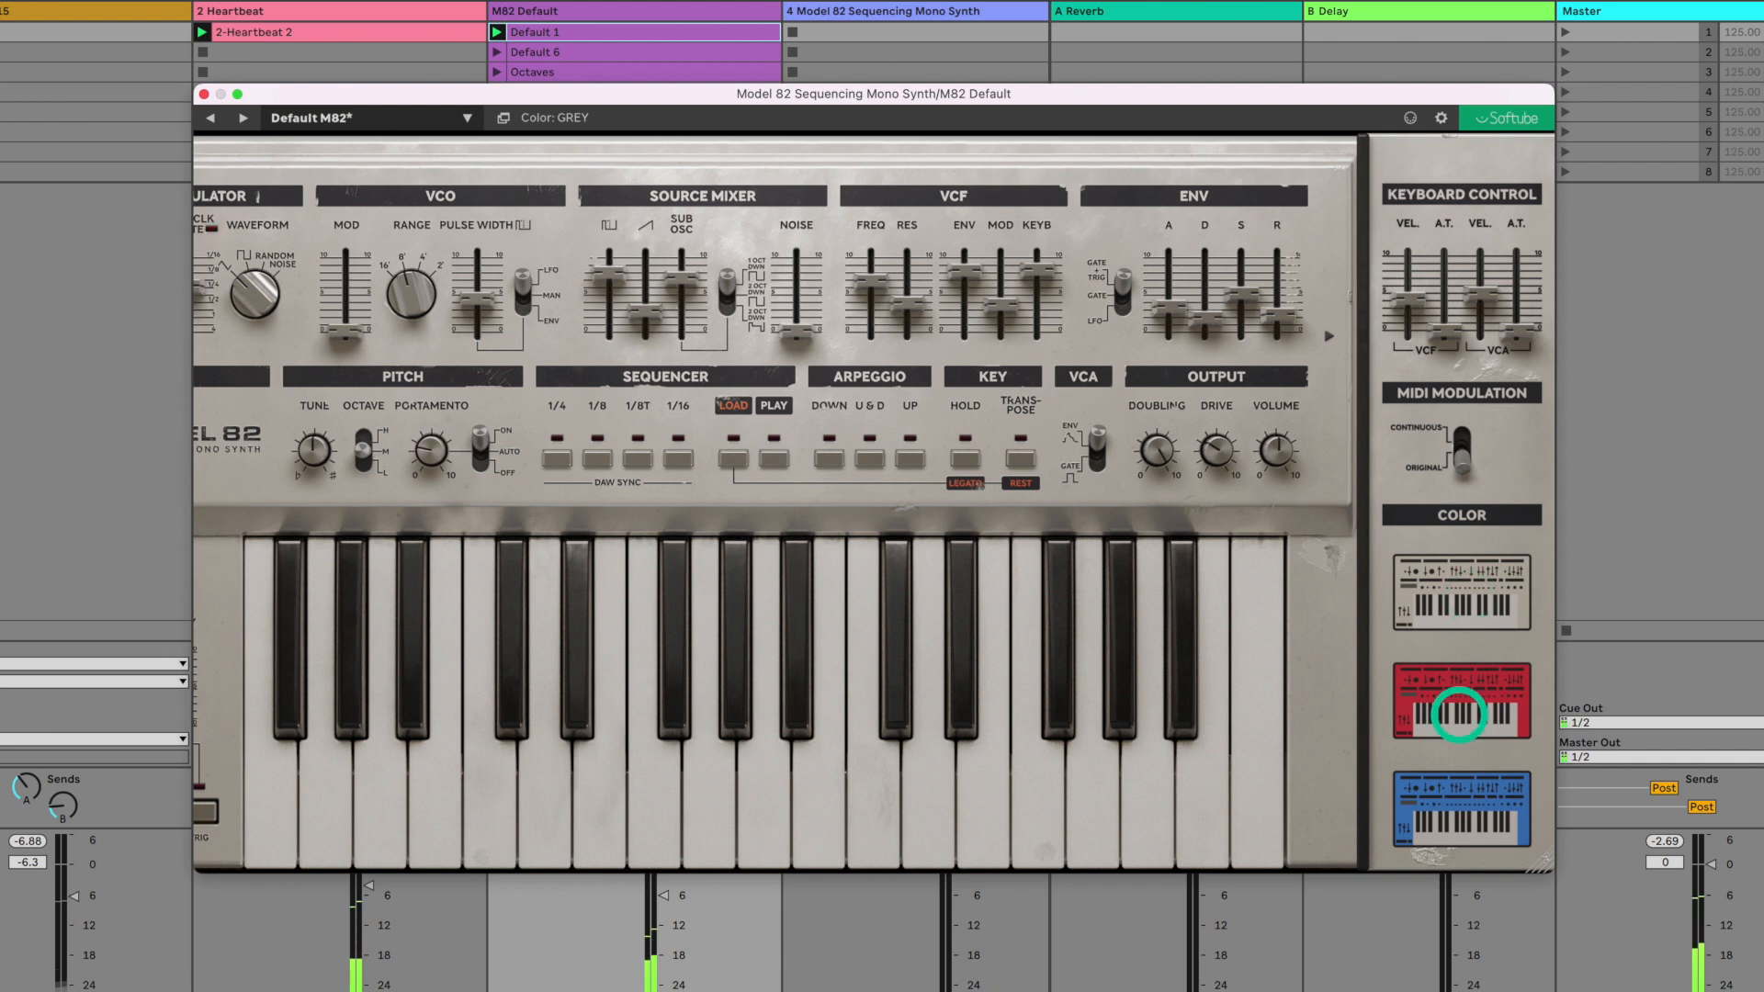
pyautogui.click(1462, 805)
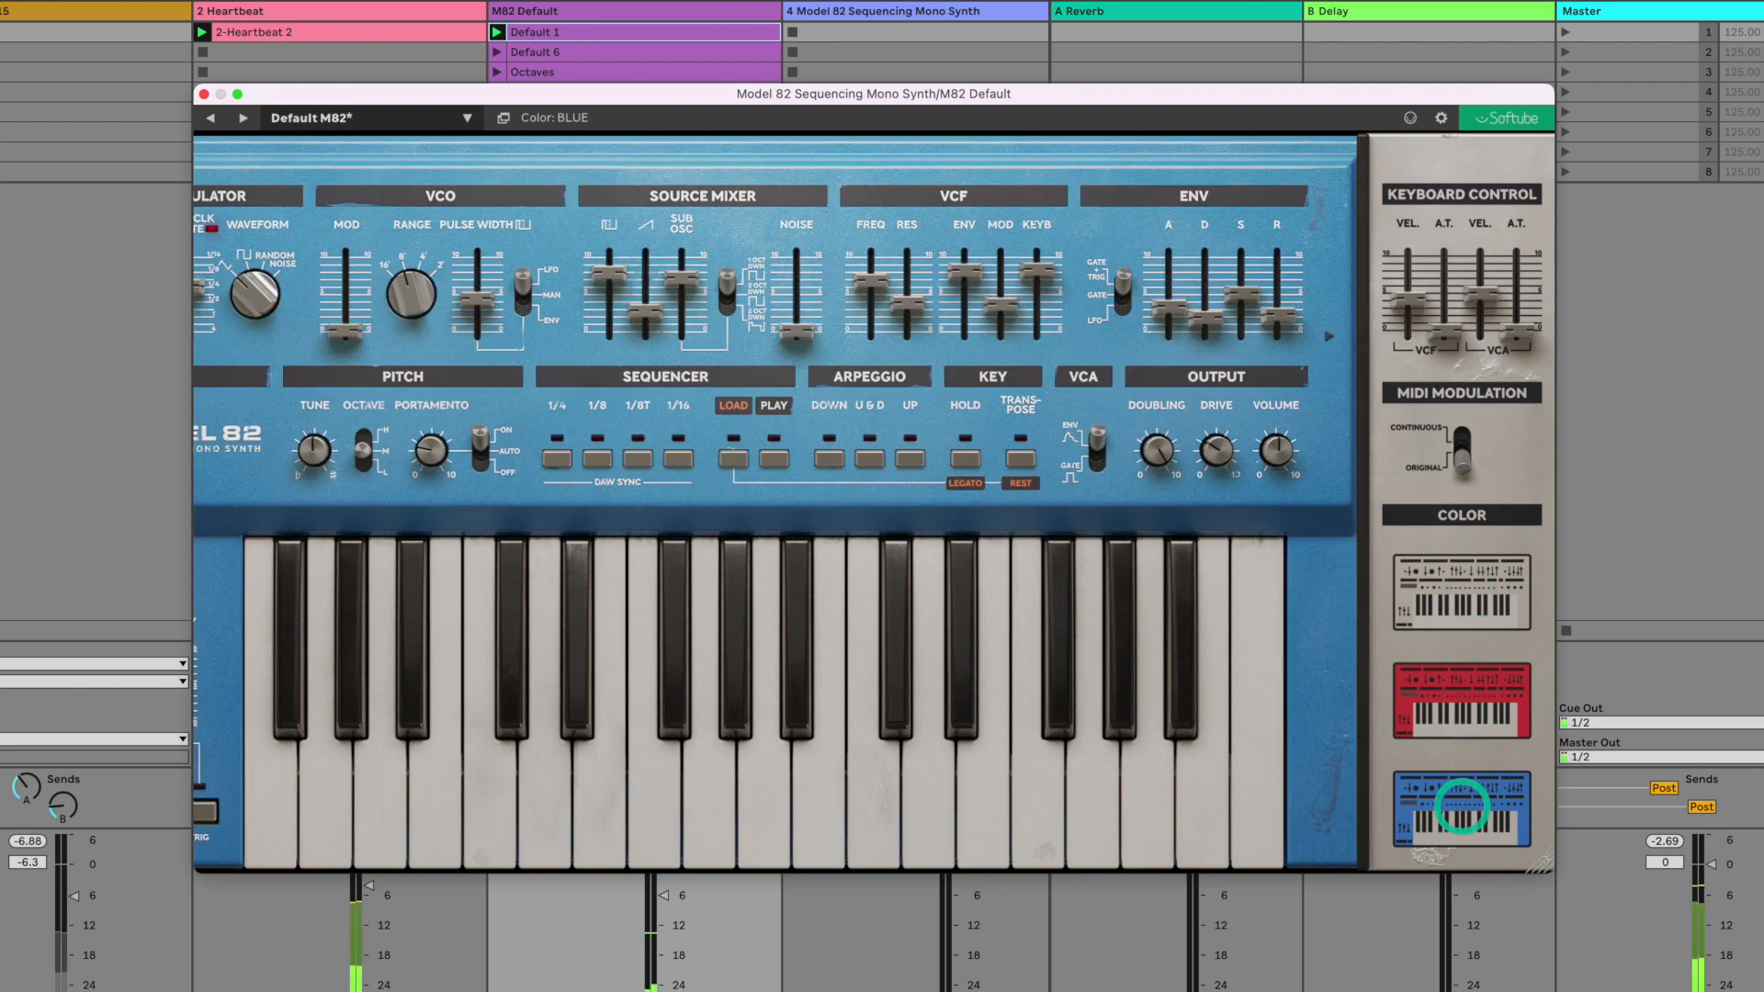
pyautogui.click(1348, 545)
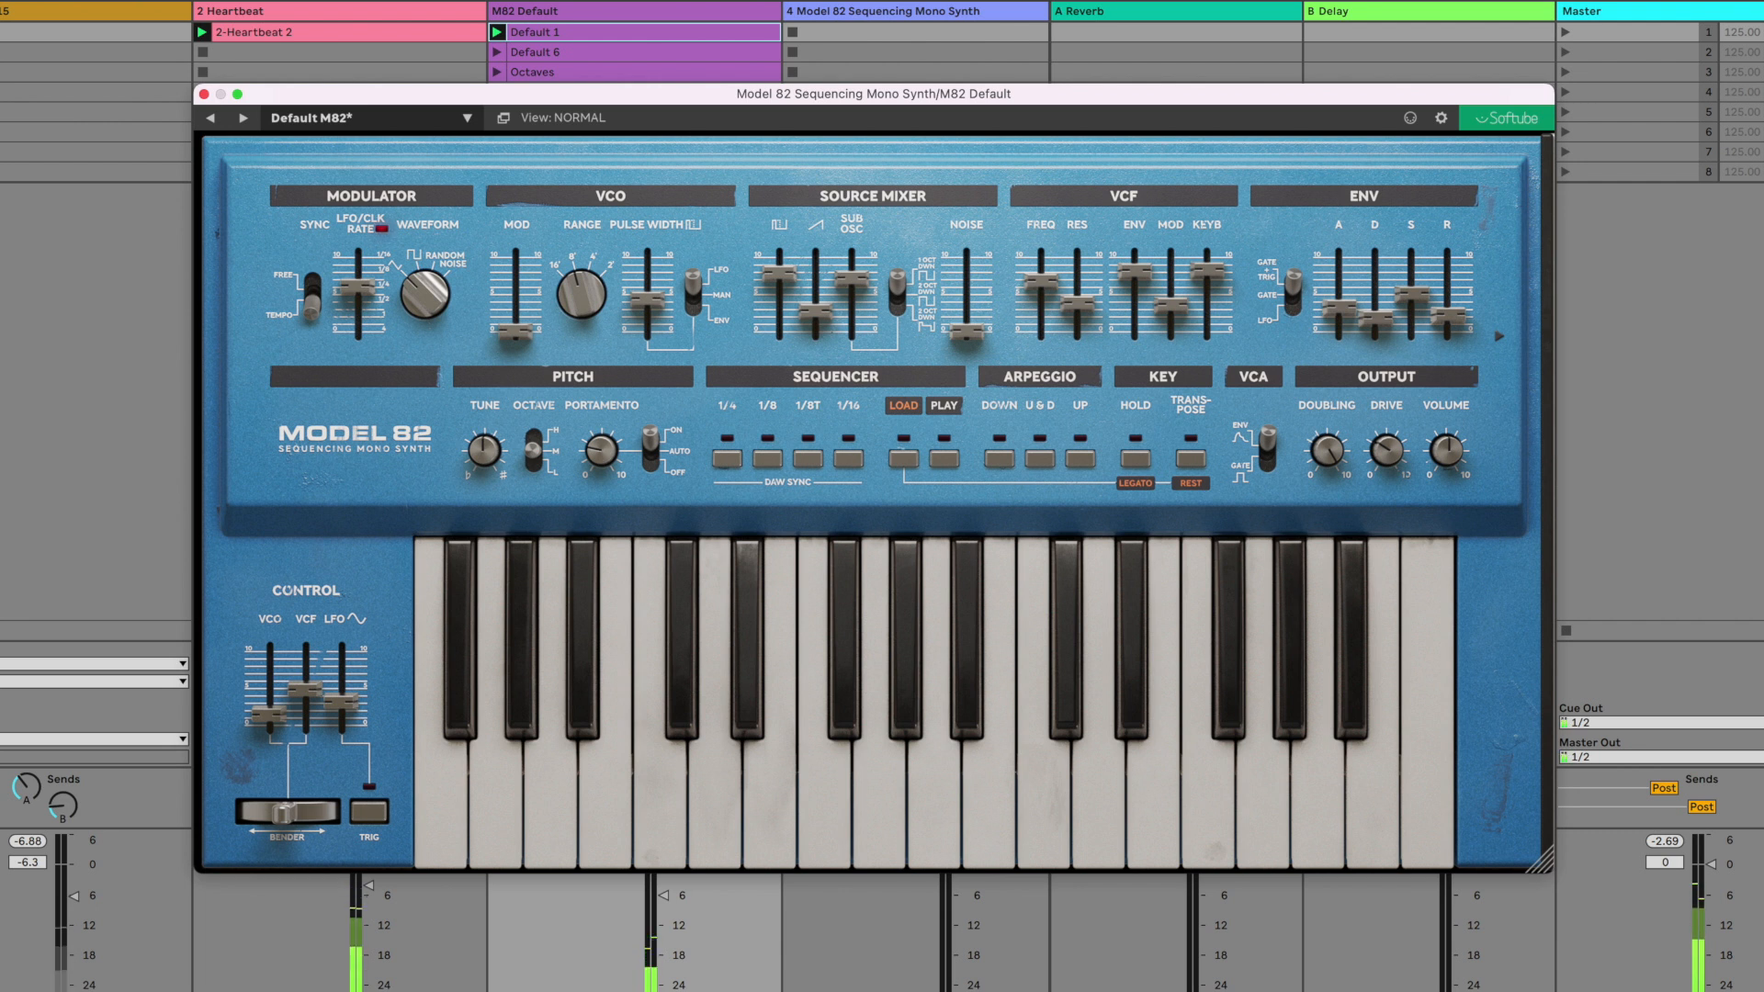
# - Move the bender while the Default 1 clip plays
pyautogui.click(292, 810)
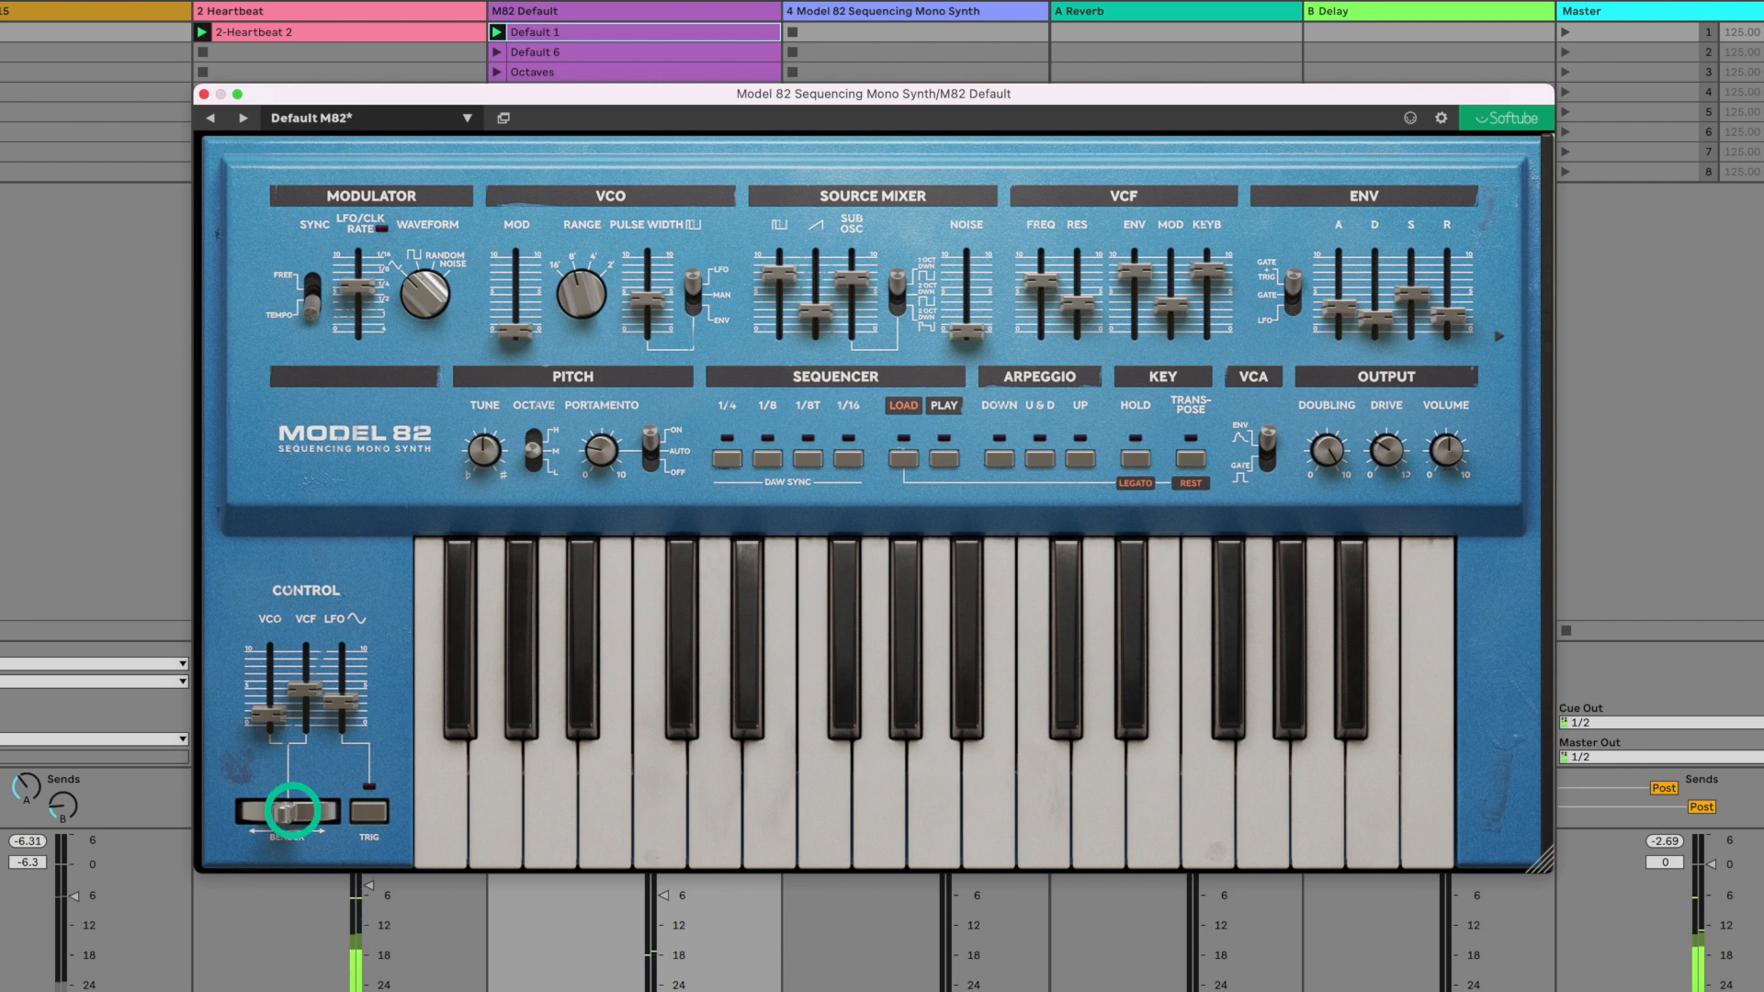